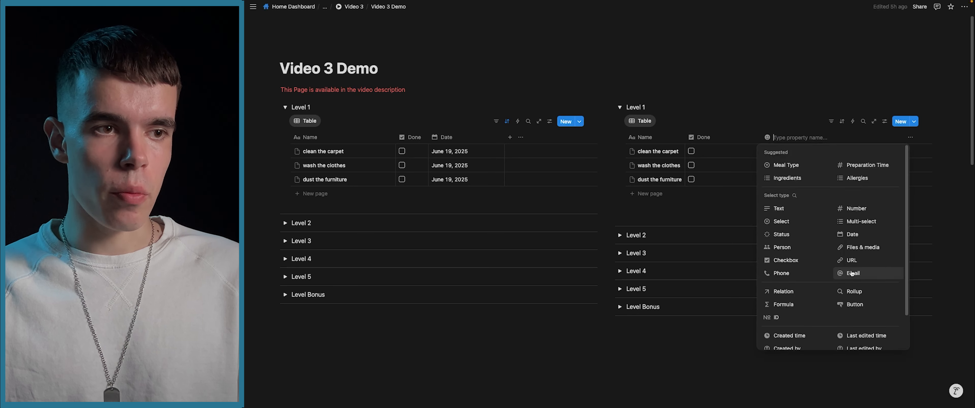
Add a Date property to the second Level 1 table and set the three tasks' dates to July 1, 2025
left_click(860, 233)
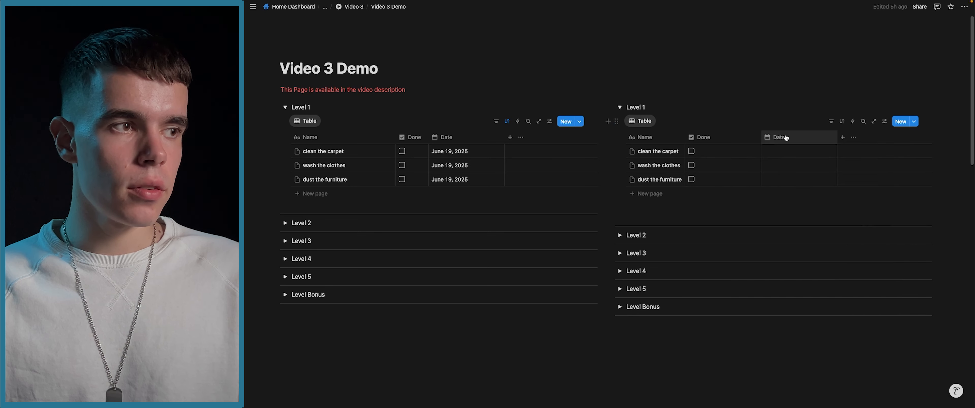
left_click(789, 150)
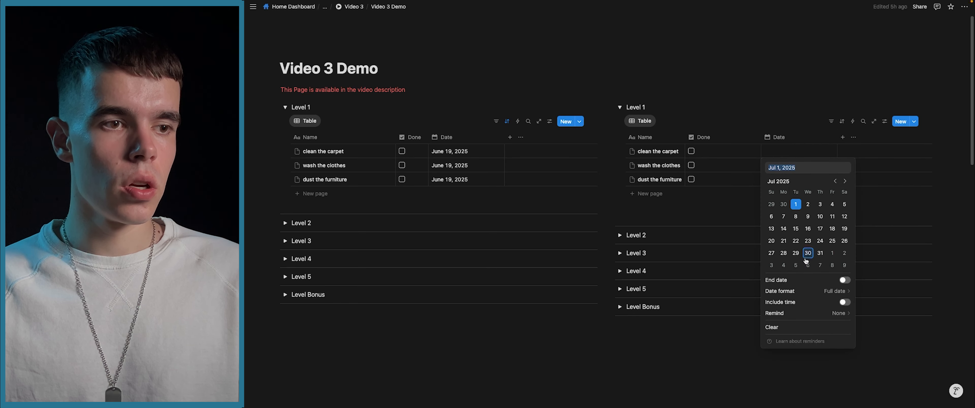
left_click(796, 204)
key("Escape")
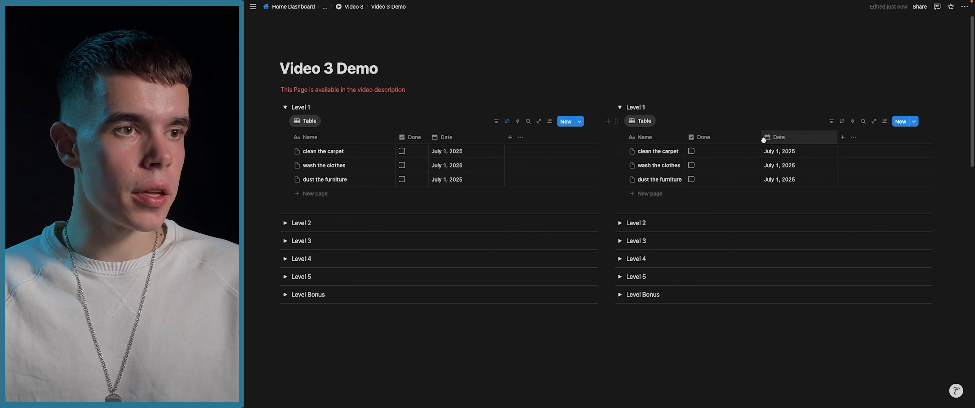
Narrow the Done and Date columns in the second Level 1 table
left_click_drag(760, 136, 718, 137)
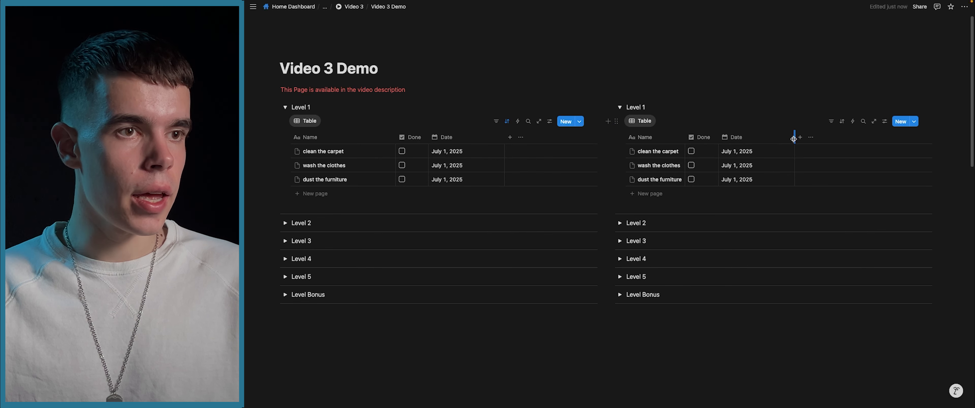
left_click_drag(793, 137, 766, 140)
Check the first Level 1 table's sort setting and sort the second Level 1 table by Date
left_click(507, 122)
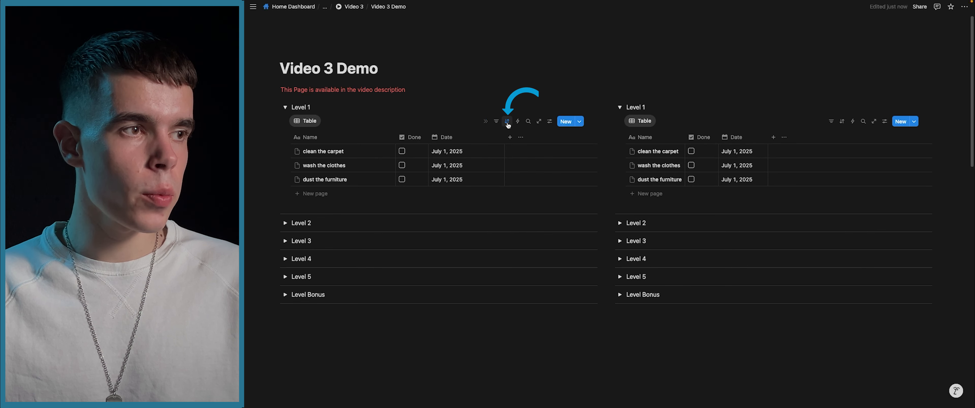
left_click(507, 122)
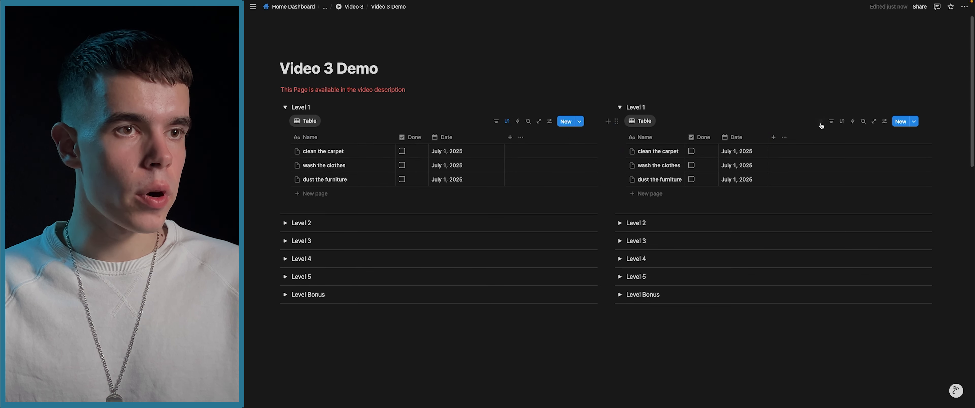
left_click(841, 122)
left_click(868, 165)
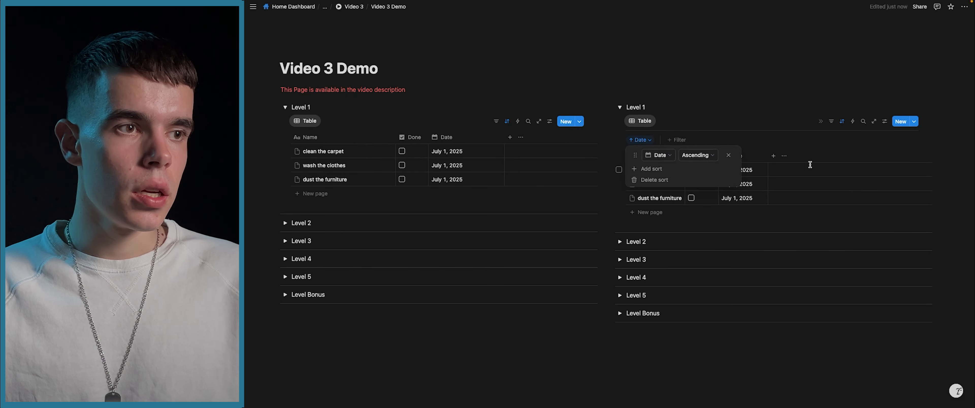
left_click(697, 155)
left_click(701, 178)
left_click(842, 122)
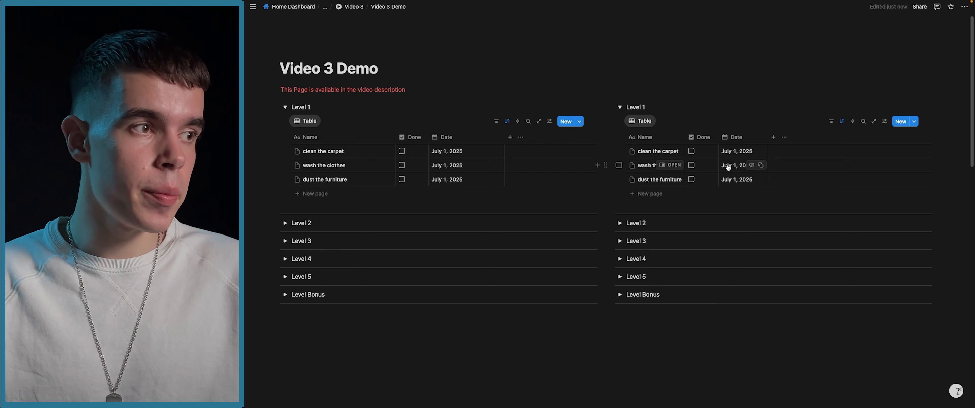
Mark the "clean the carpet" task as done in the first Level 1 table
left_click(401, 152)
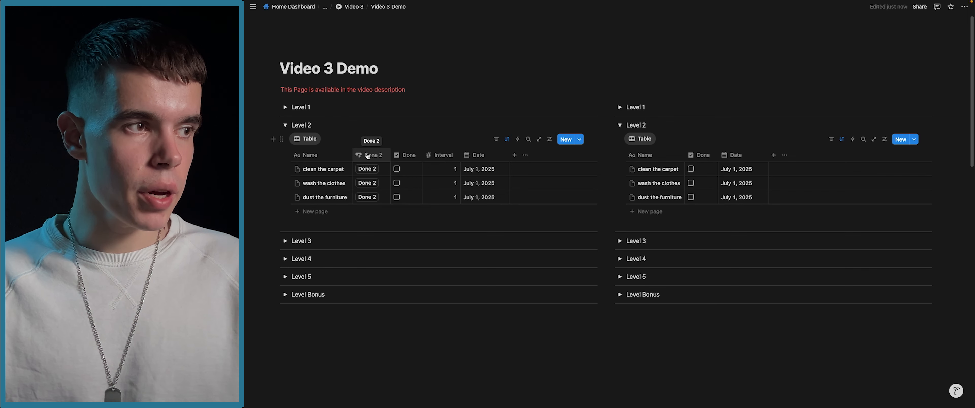
Add a Number property to the second Level 2 table and narrow its column
left_click(773, 155)
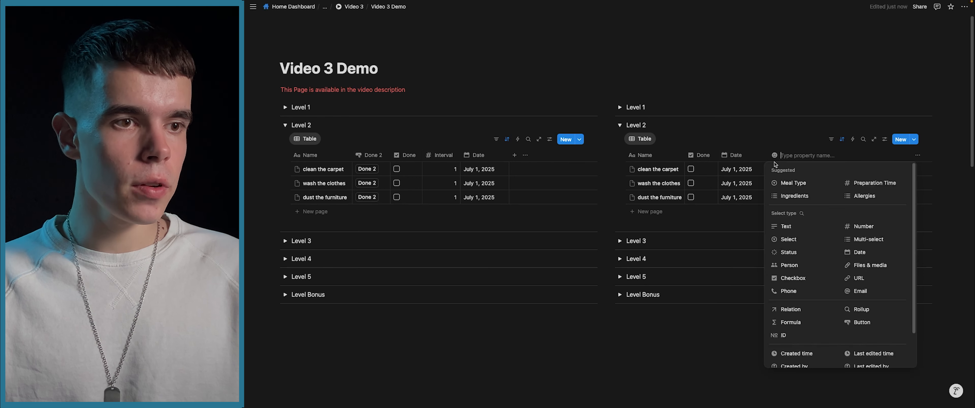
left_click(865, 226)
left_click_drag(844, 159, 807, 160)
Enter 1 in the new Number column for the carpet, clothes and furniture tasks
left_click(793, 174)
type("1")
key("Return")
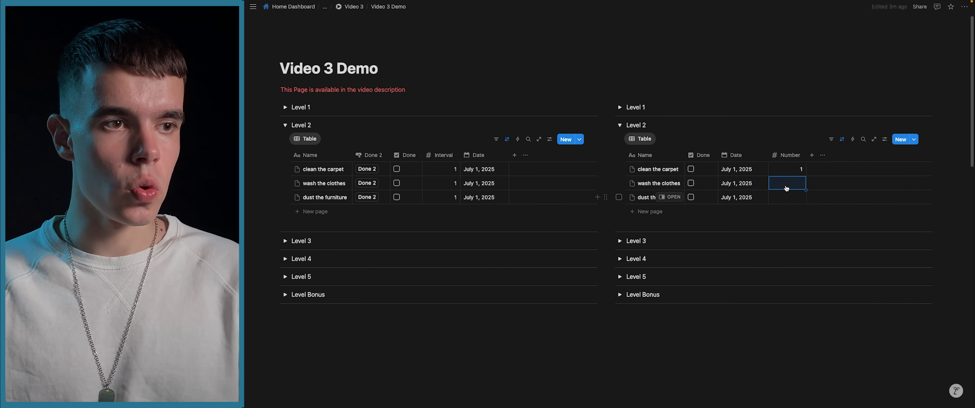
type("1")
left_click(783, 194)
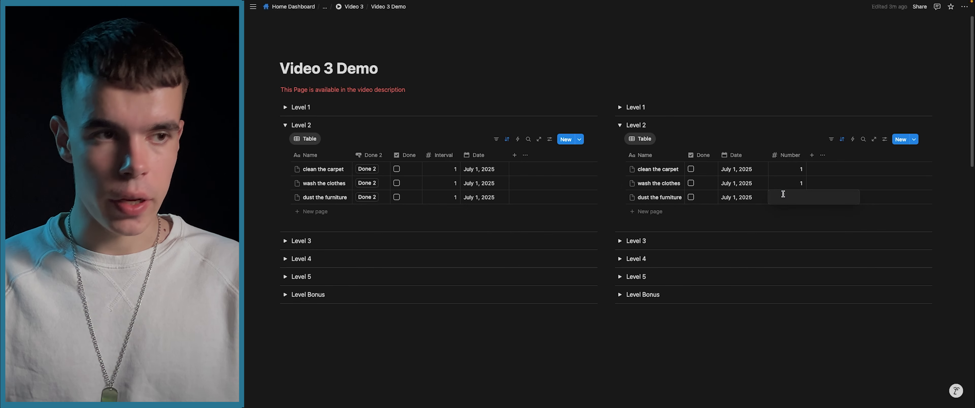
type("1")
key("Return")
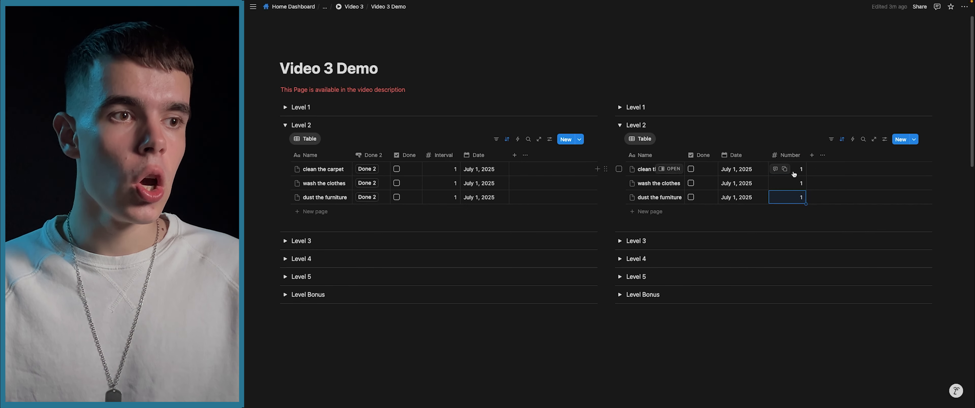
Rename the Number property in the second Level 2 table to Interval
left_click(790, 155)
type("Interval")
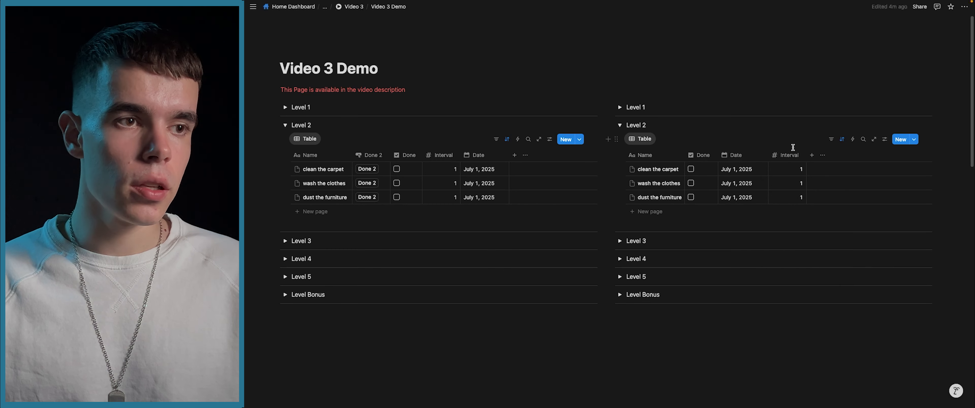
Try an Interval of 7 for the "clean the carpet" task in the second Level 2 table
left_click(794, 170)
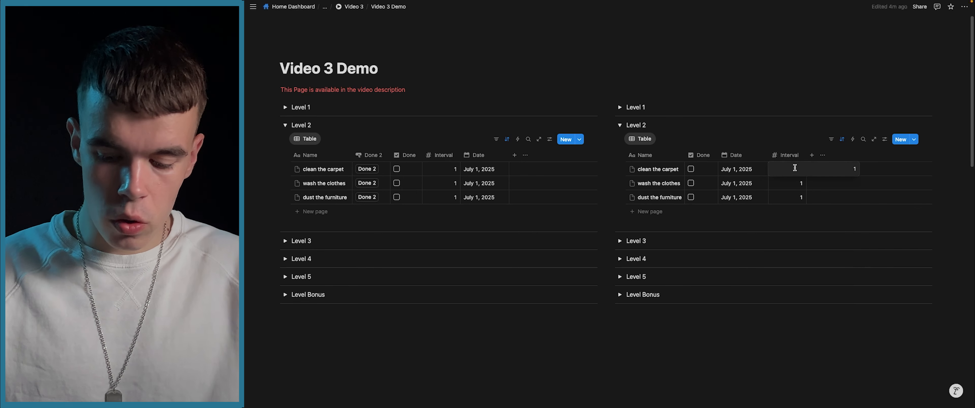
type("7")
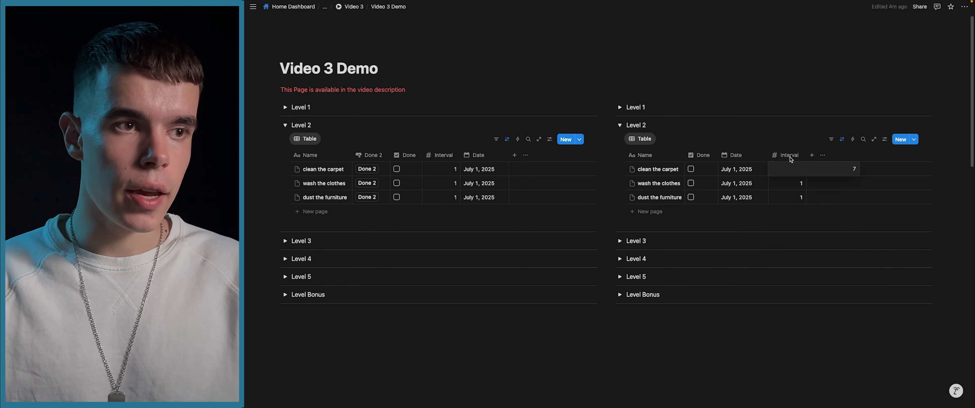
key("Return")
left_click(792, 168)
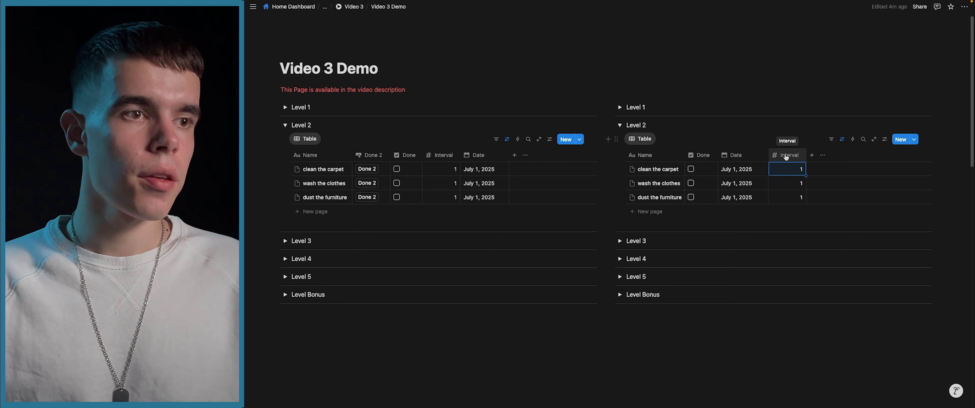
Add a Button property named Done 2 to the second Level 2 table and place it directly after Name
left_click(810, 156)
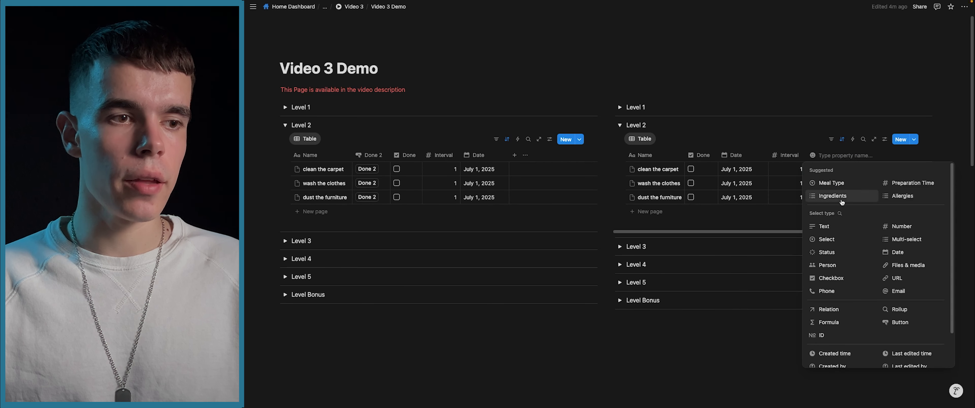
scroll(846, 272, "down", 2)
left_click(883, 286)
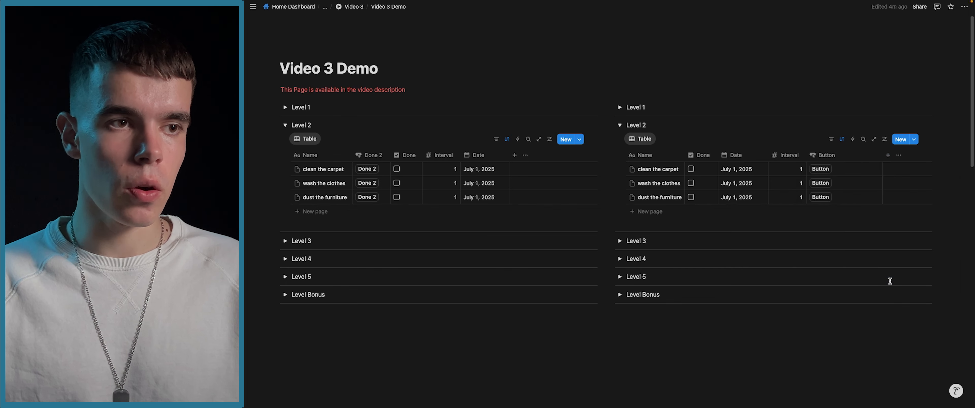
left_click(832, 159)
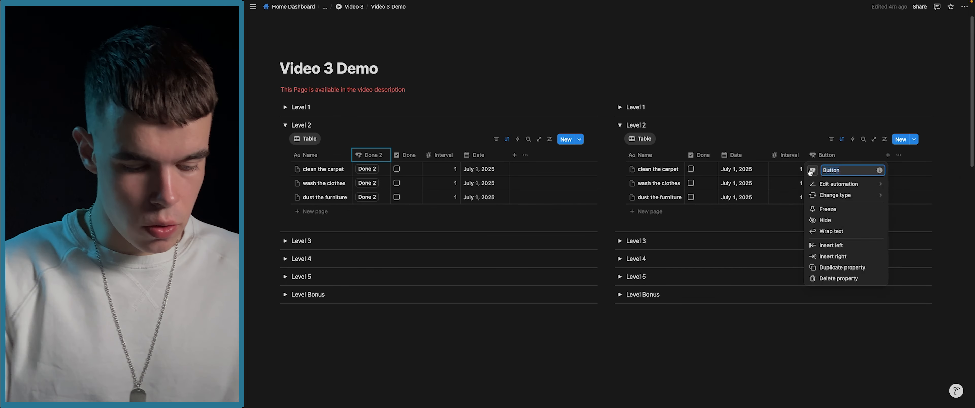
type("Done 2")
key("Return")
left_click_drag(827, 155, 719, 156)
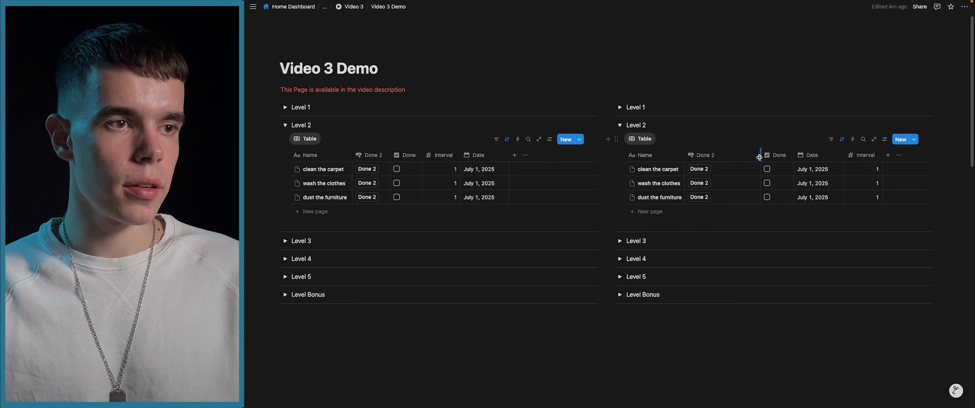
Open the Done 2 button's automation and examine the formula that it uses for the Date property
left_click(713, 158)
left_click(715, 184)
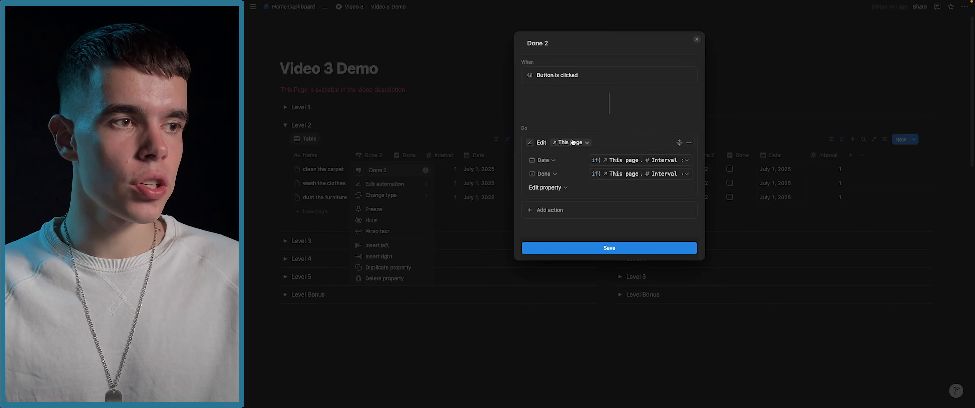
left_click(643, 162)
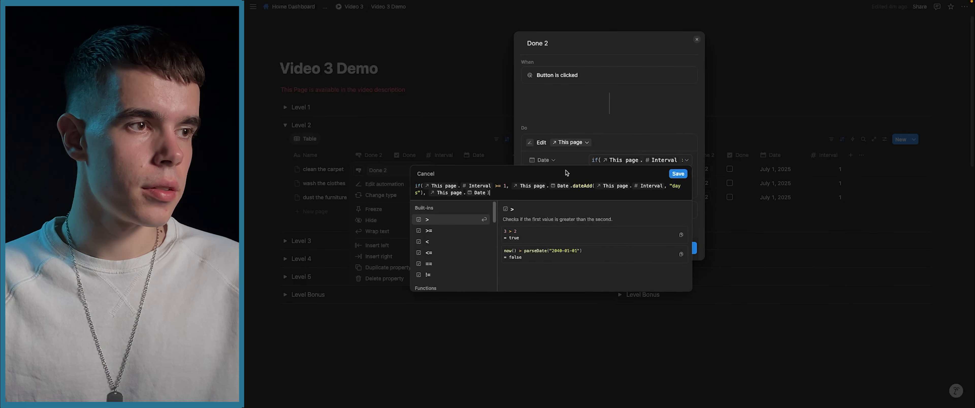
left_click(679, 174)
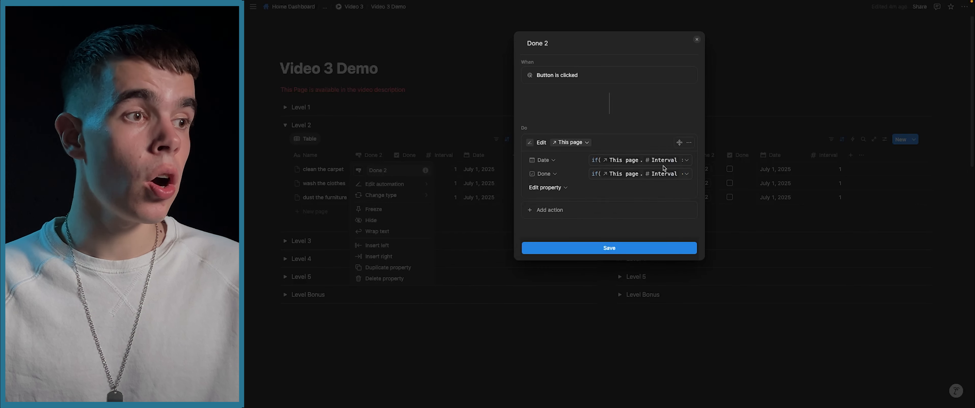
left_click(630, 161)
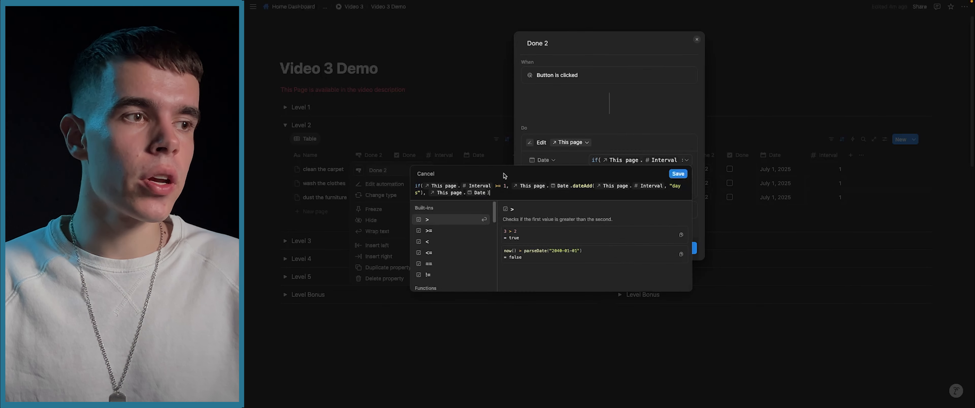
left_click(684, 173)
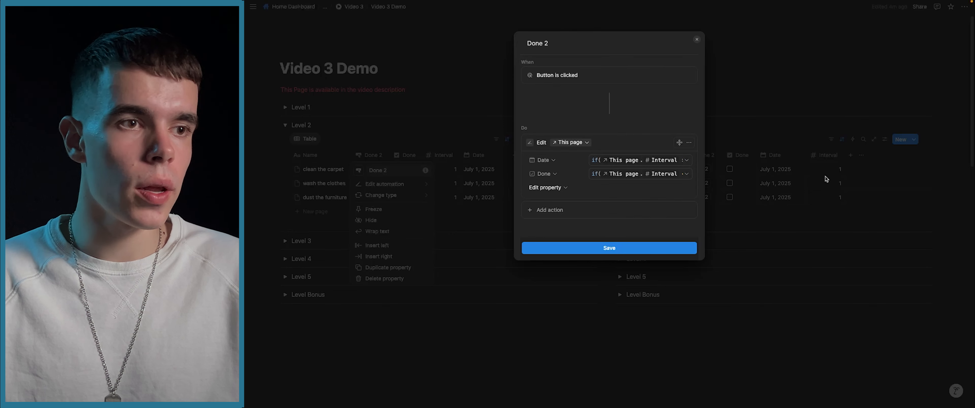
left_click(647, 162)
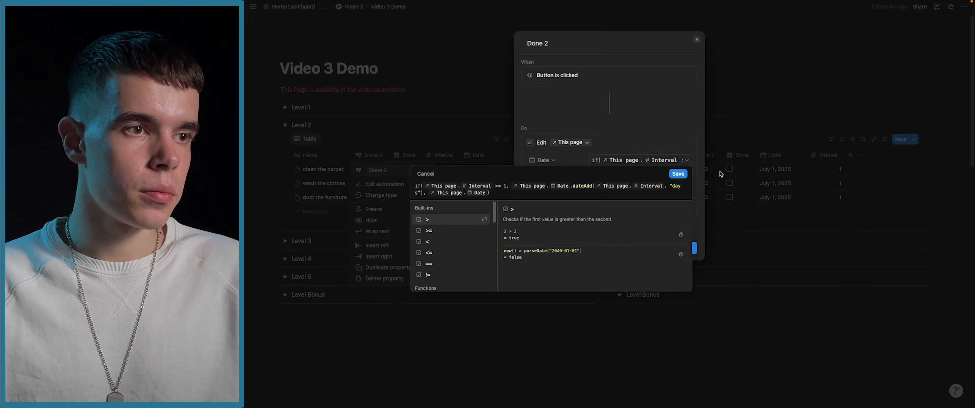
left_click(680, 174)
Examine the automation's formula for the Done property and save the Done 2 automation
left_click(650, 174)
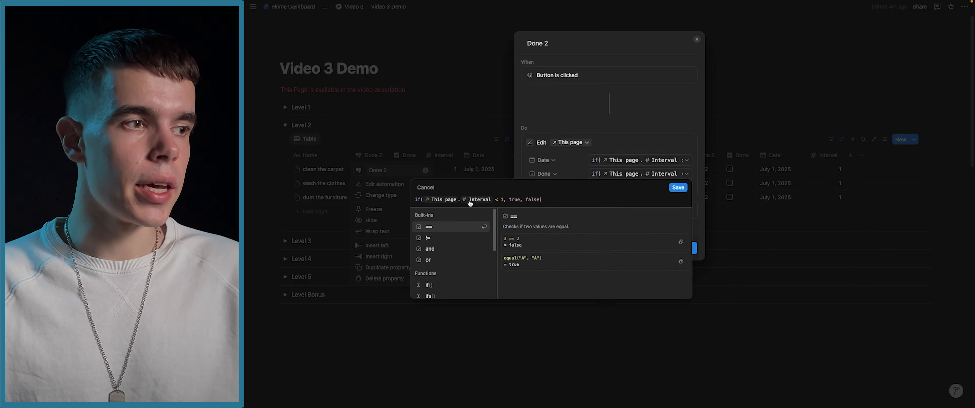
left_click(495, 199)
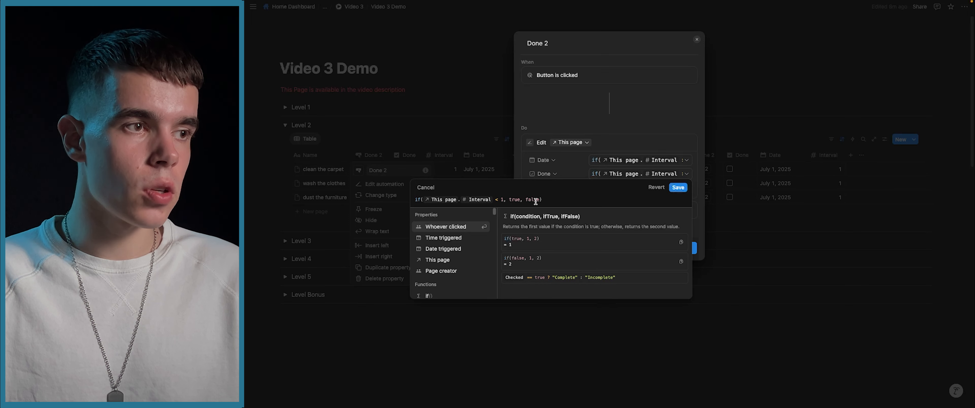
left_click(677, 188)
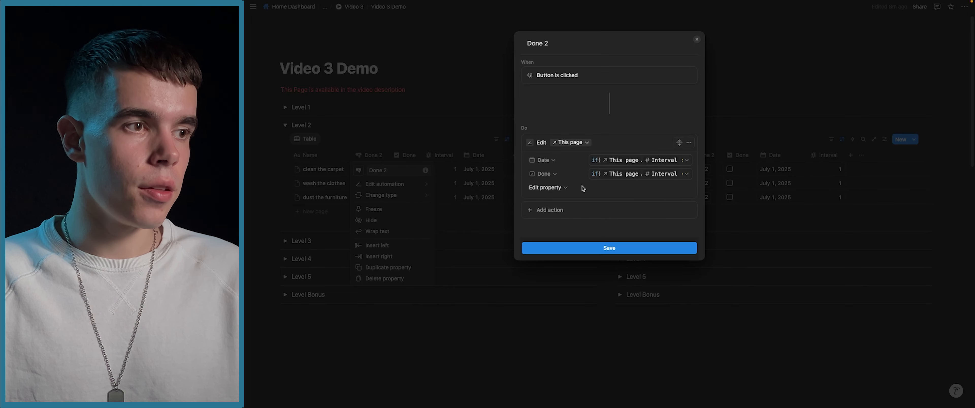
left_click(604, 249)
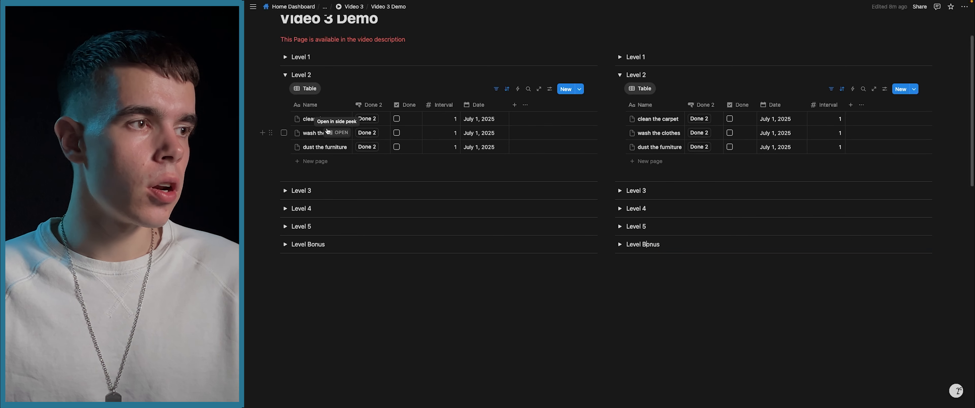
Set the Interval of "clean the carpet" to 0 in the first Level 2 table
left_click(448, 119)
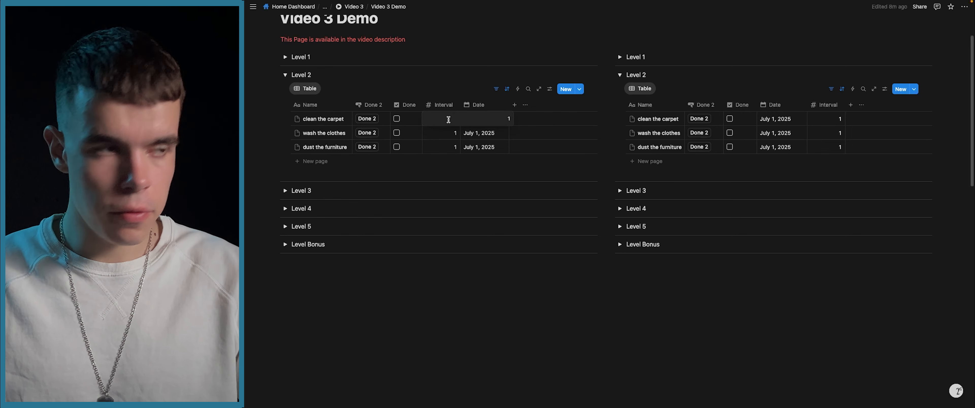
key("BackSpace")
type("0")
left_click(446, 95)
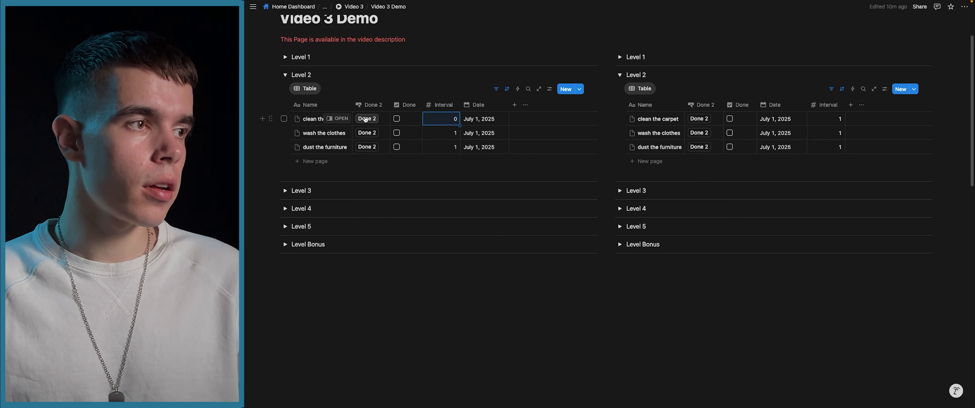
Run the Done 2 button for the "clean the carpet" task in the first Level 2 table
left_click(364, 118)
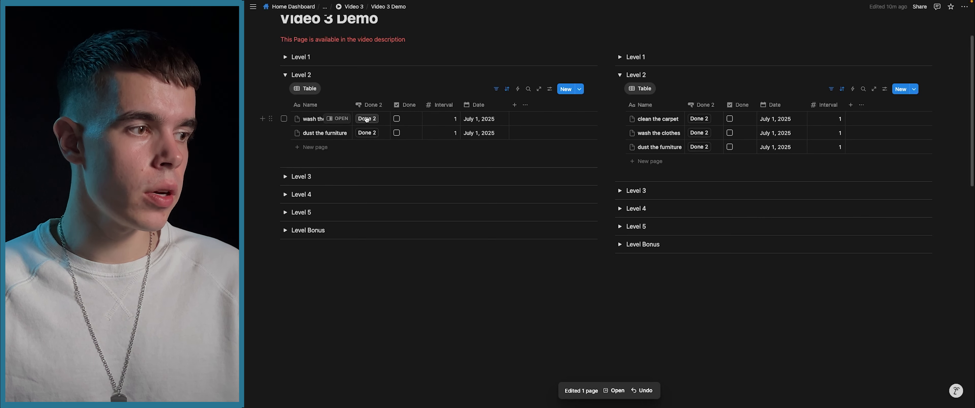
scroll(367, 120, "down", 5)
scroll(365, 126, "up", 4)
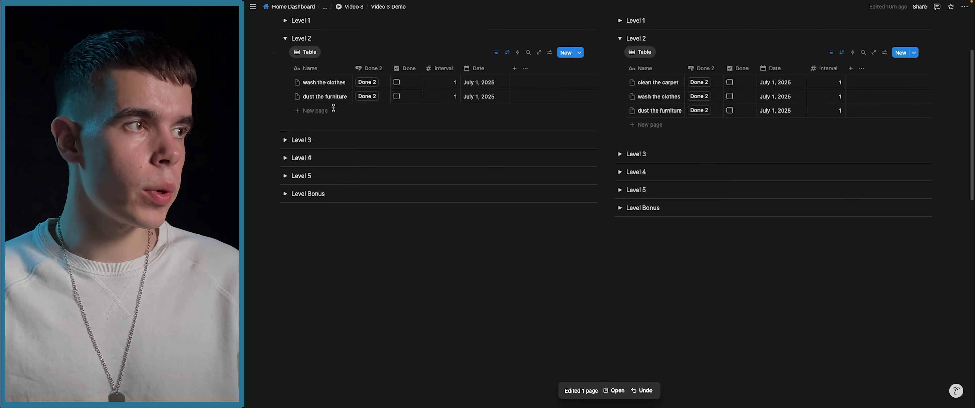
Open the Task Level 2 source database to check its entries and return to the Video 3 Demo page
scroll(334, 108, "down", 5)
left_click(329, 298)
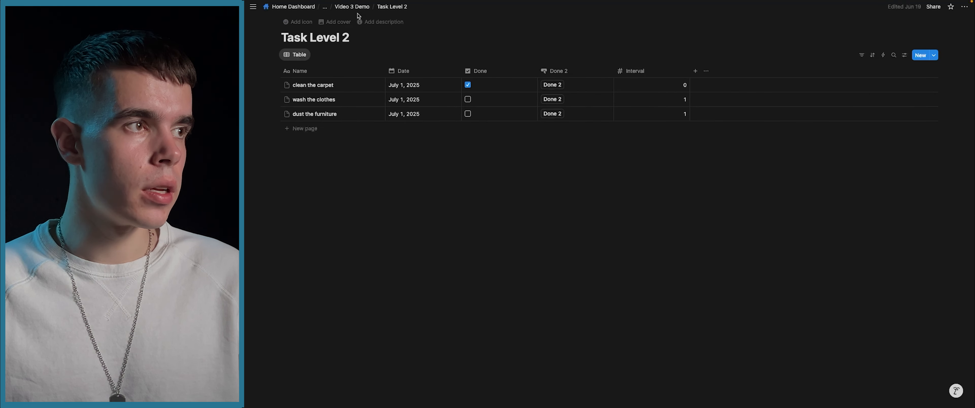
left_click(352, 7)
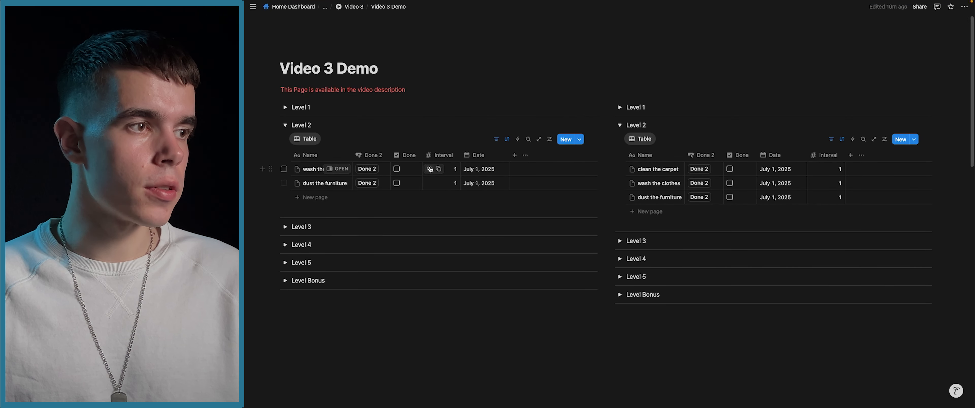
Run the Done 2 button for "wash the clothes" in the first Level 2 table and check the table's filter settings
left_click(366, 169)
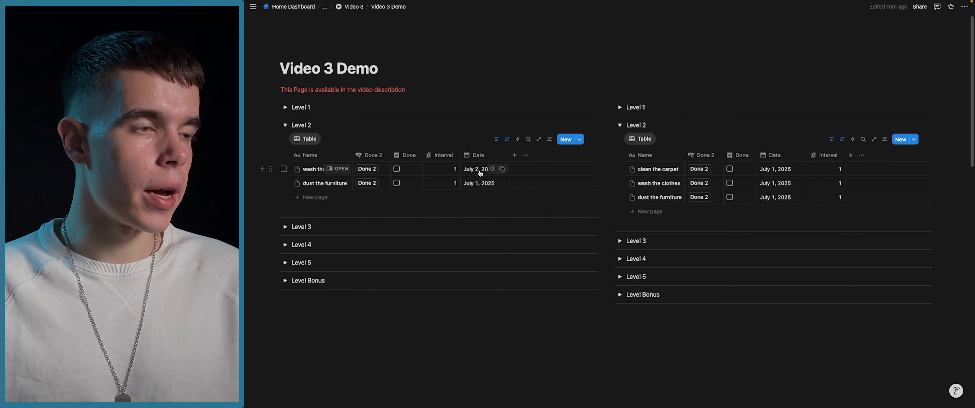
left_click(496, 139)
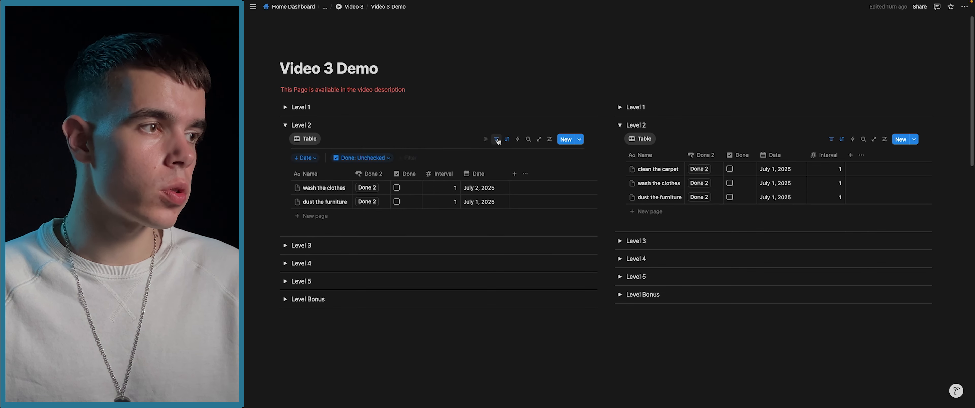
left_click(496, 138)
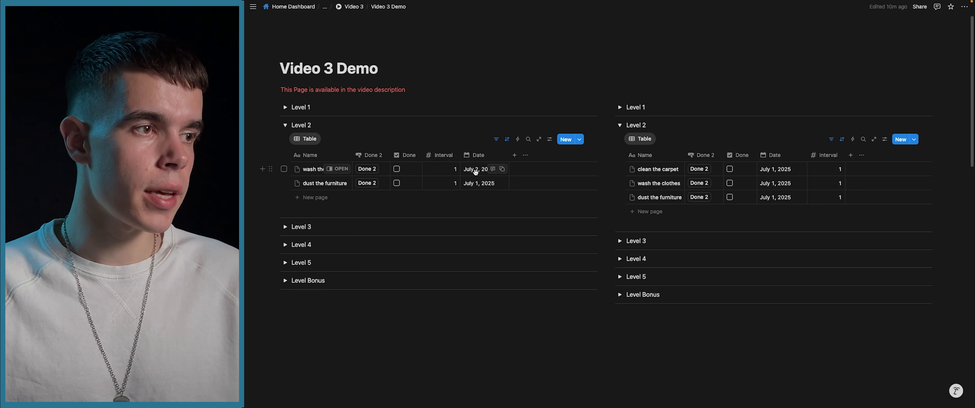
left_click(367, 168)
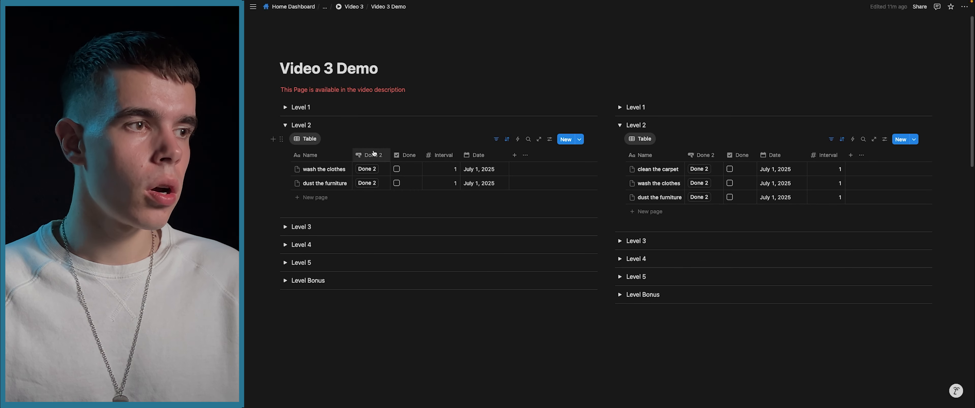
Copy the Date formula from the Done 2 automation of the first Level 2 table
left_click(373, 154)
left_click(384, 183)
left_click(610, 163)
left_click_drag(489, 192, 418, 181)
key("ctrl+c")
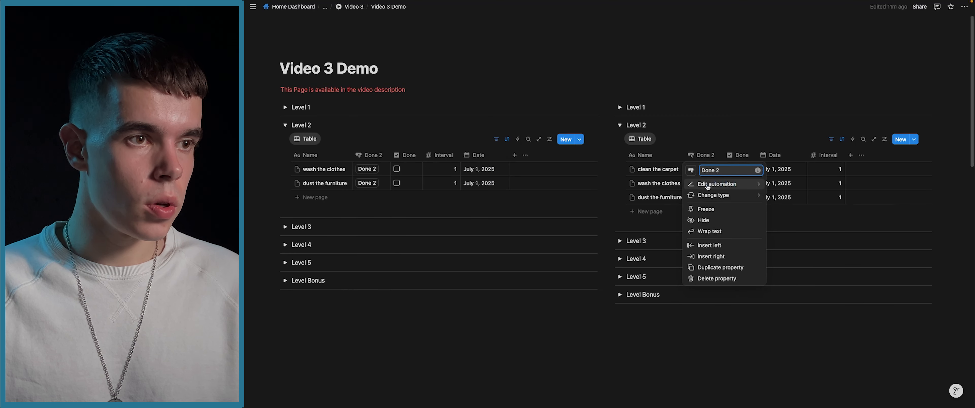
Add an action to the second Level 2 table's Done 2 automation that edits the Date and Done properties of This page
left_click(708, 184)
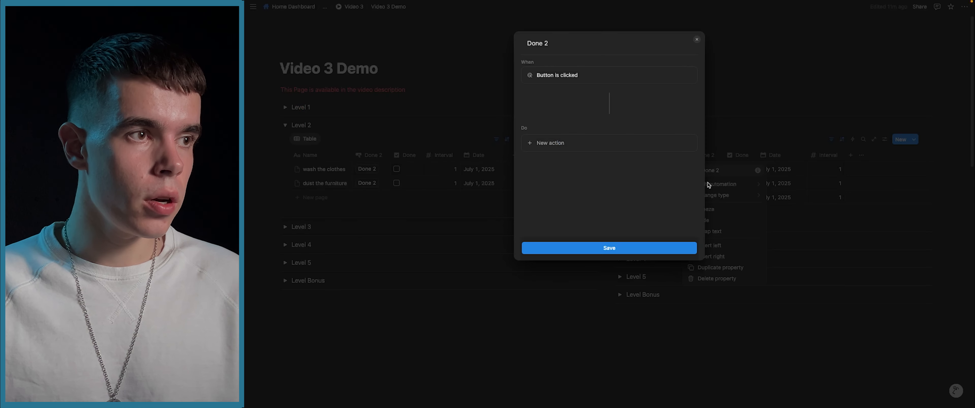
left_click(574, 149)
left_click(563, 177)
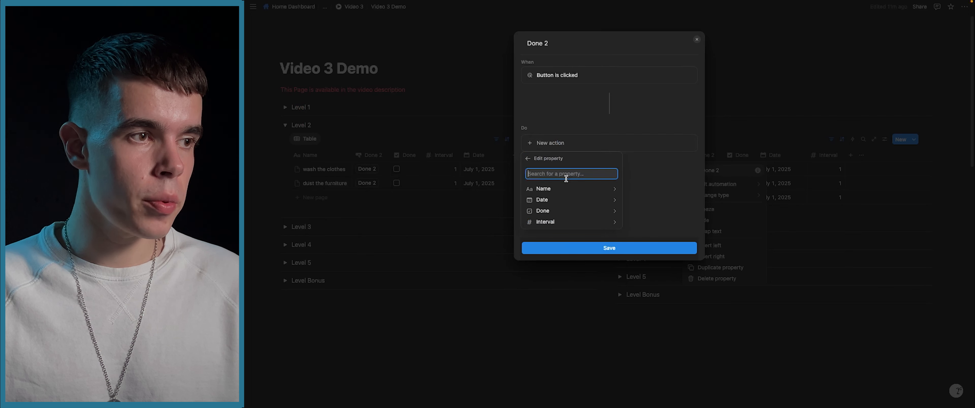
left_click(561, 199)
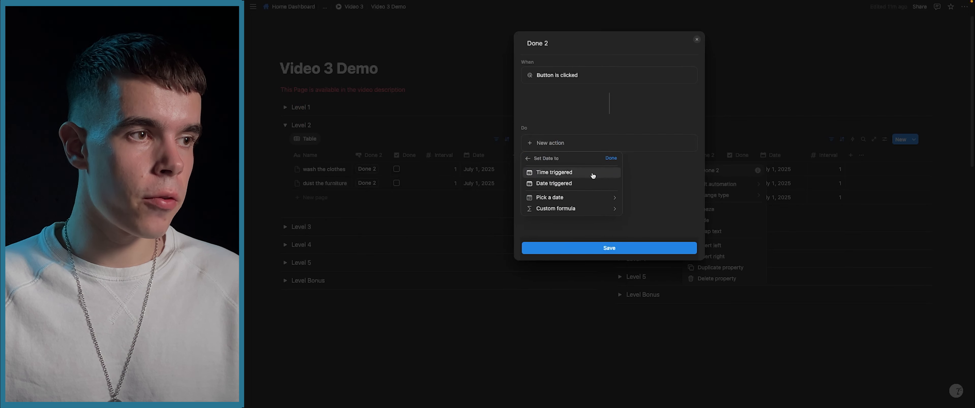
left_click(611, 158)
left_click(546, 178)
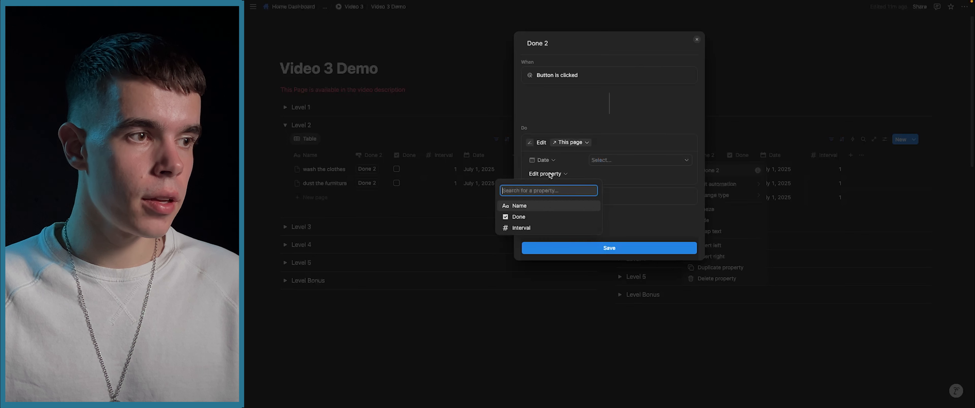
left_click(536, 215)
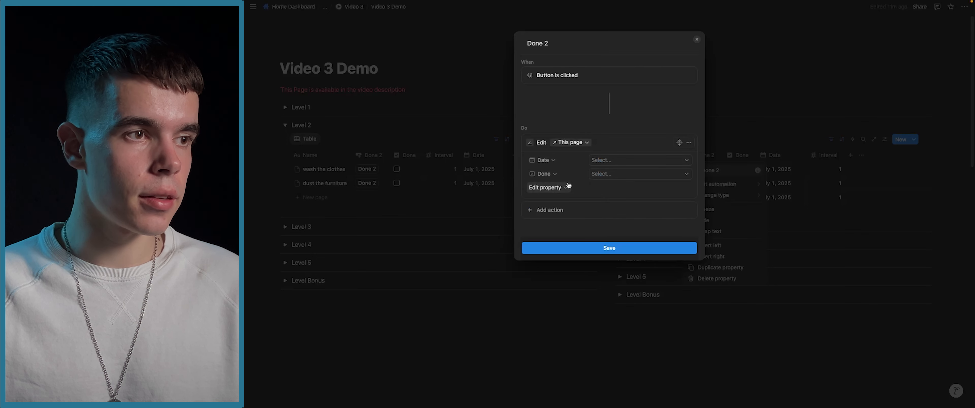
Paste the copied Interval-based dateAdd formula as the custom formula for the Date property
left_click(597, 160)
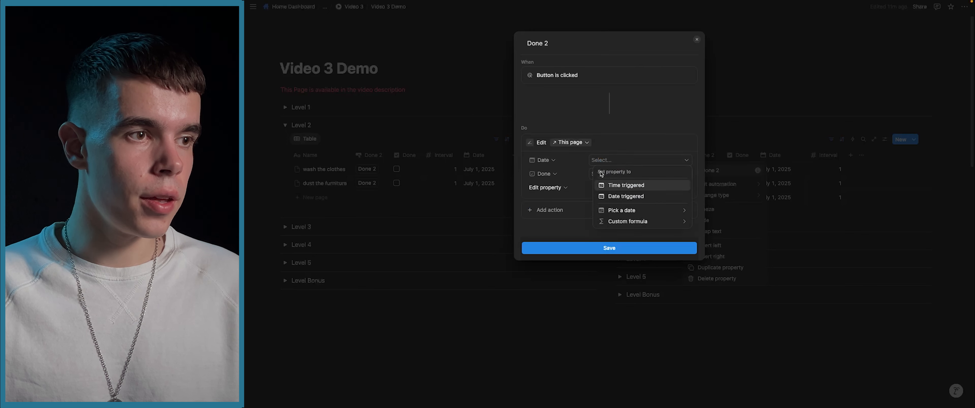
left_click(626, 221)
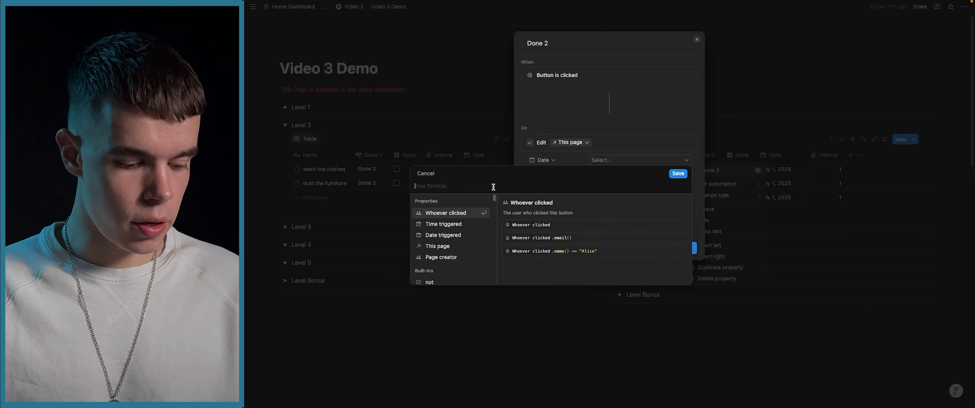
key("ctrl+v")
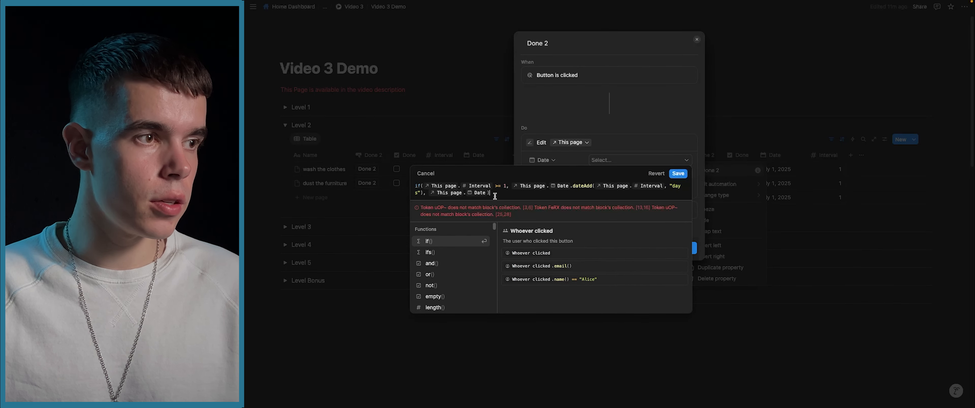
Replace the mismatched Interval and Date references in the pasted formula with this table's own properties, and save the formula and the automation
left_click(492, 185)
key("BackSpace")
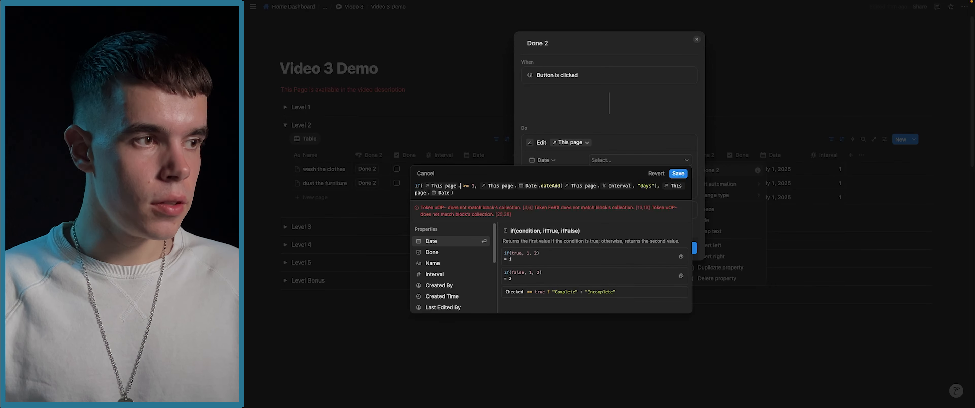
type("int")
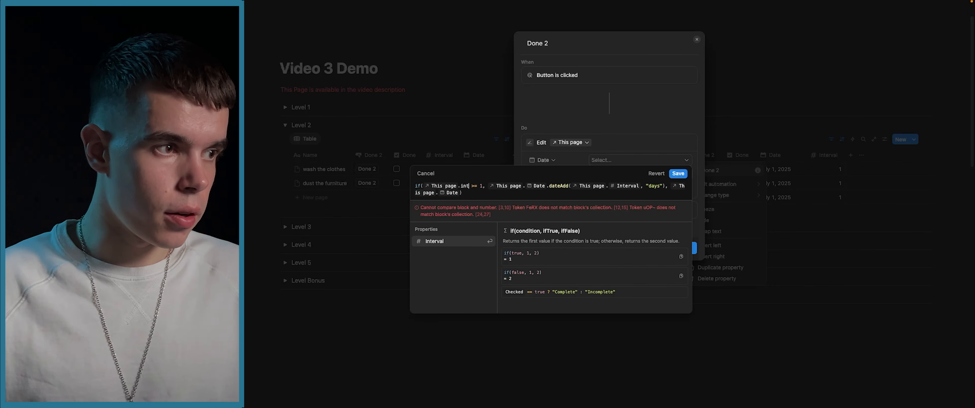
key("Return")
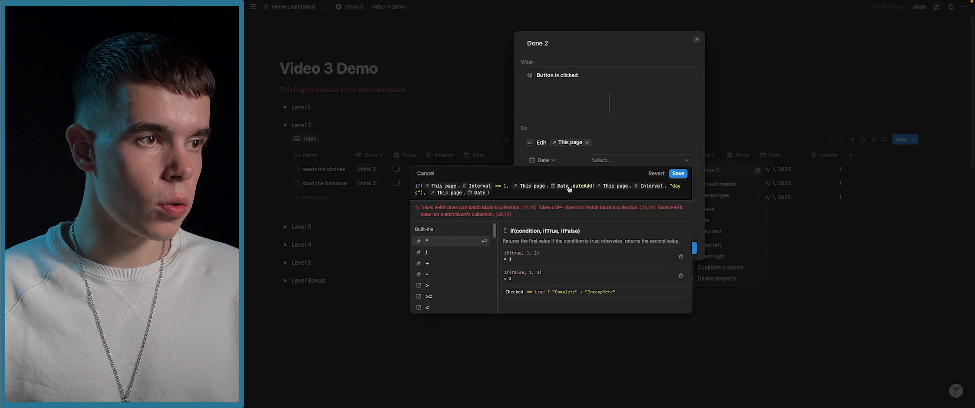
left_click(569, 186)
key("BackSpace")
key("Return")
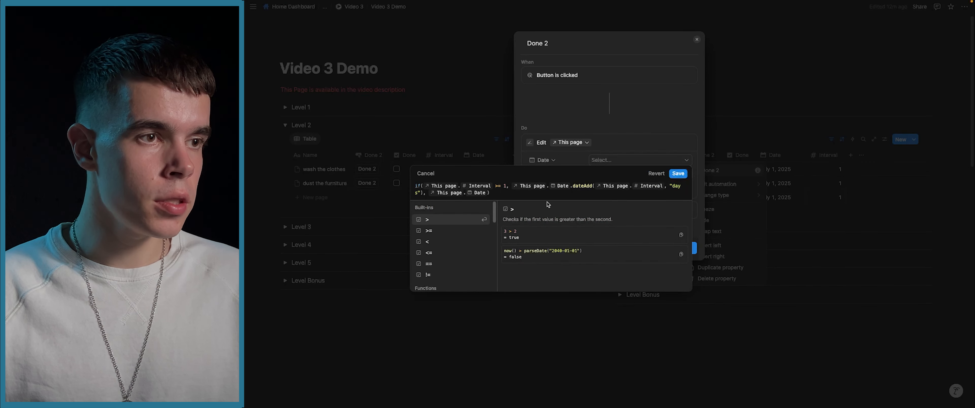
left_click(677, 173)
left_click(632, 248)
Copy the Done formula if(This page.Interval < 1, true, false) from the first table's Done 2 automation and save that automation
left_click(370, 156)
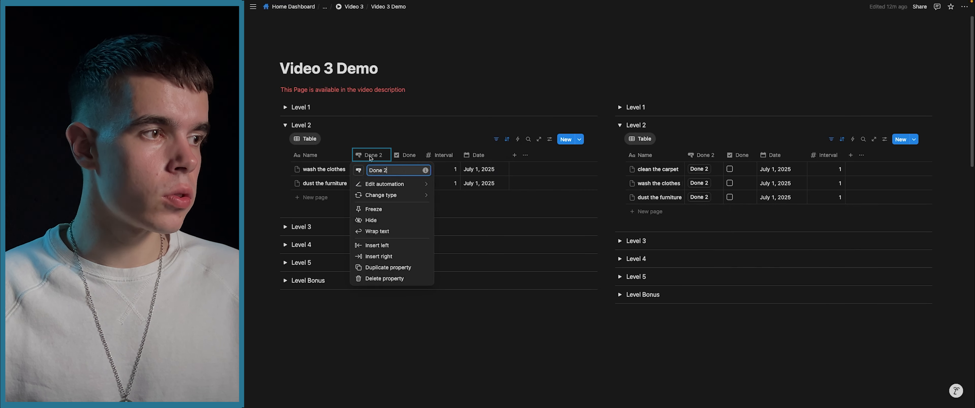
left_click(384, 184)
left_click(601, 174)
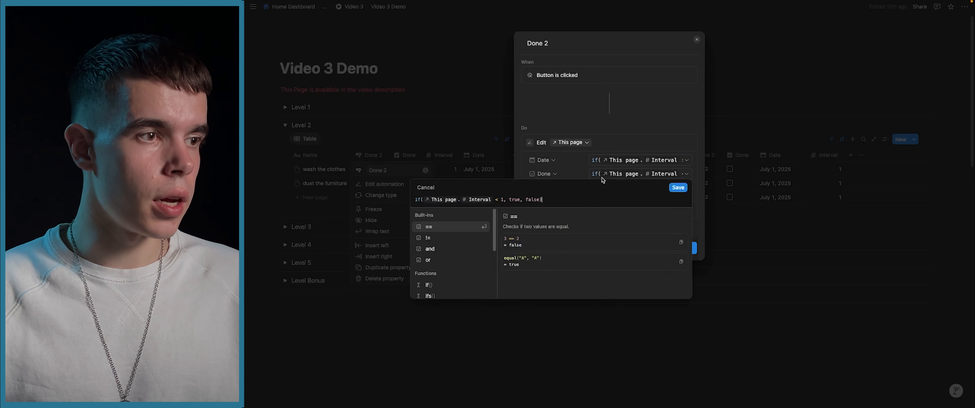
key("ctrl+a")
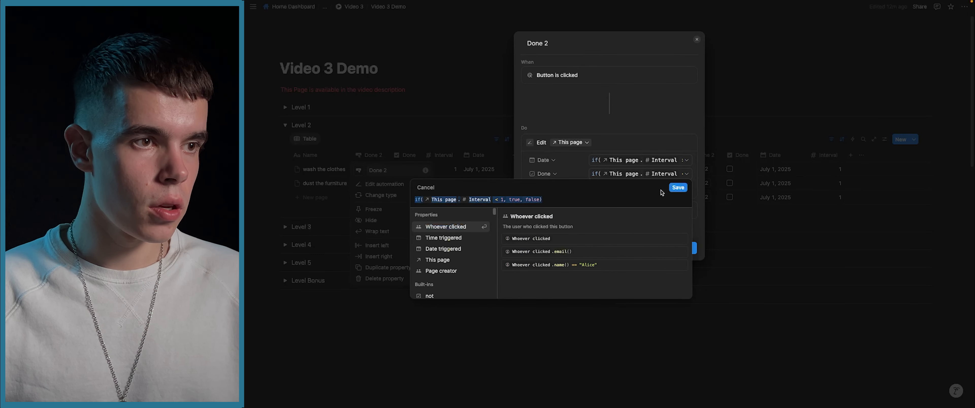
left_click(678, 187)
left_click(613, 249)
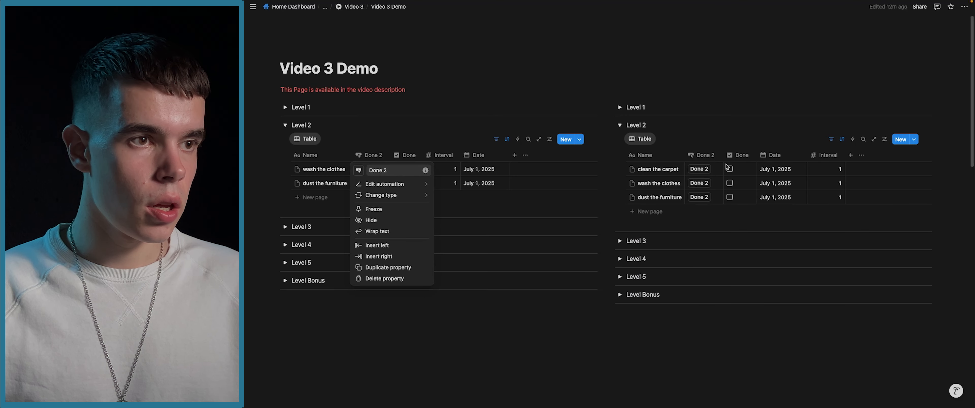
Set Done in the second table's Done 2 automation to if(This page.Interval < 1, true, false), relinking Interval, and save the automation
left_click(705, 156)
left_click(716, 184)
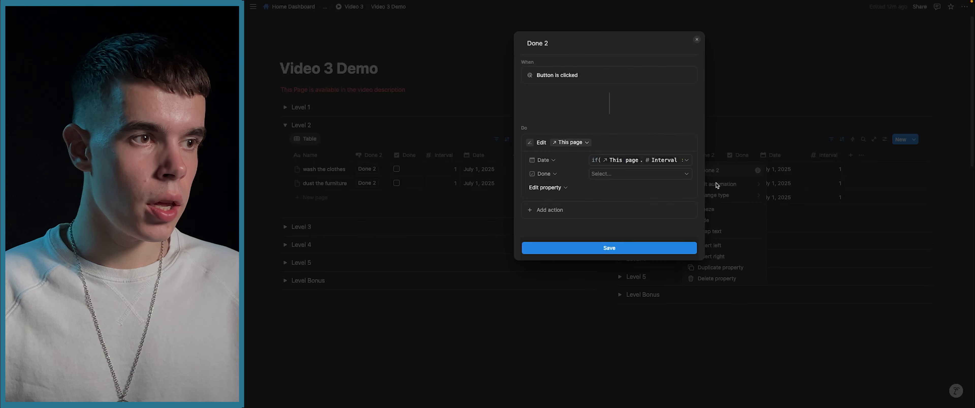
left_click(626, 176)
left_click(624, 226)
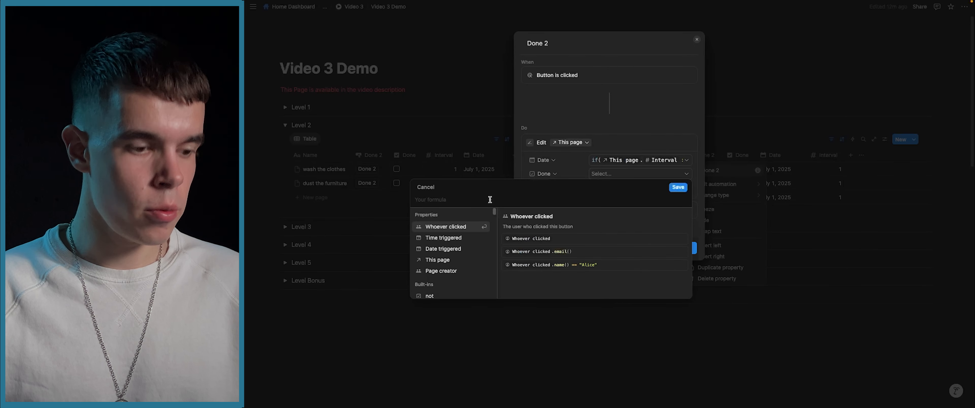
type("if( ↗ This page . # Interval < 1, true, false)")
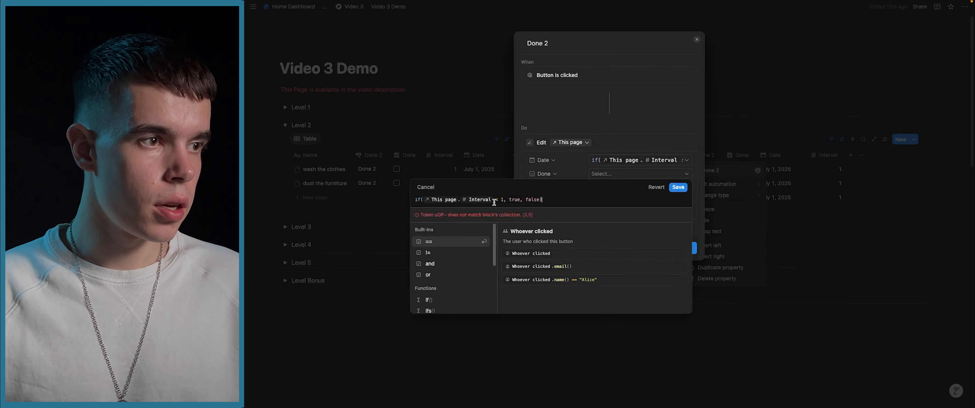
type("in")
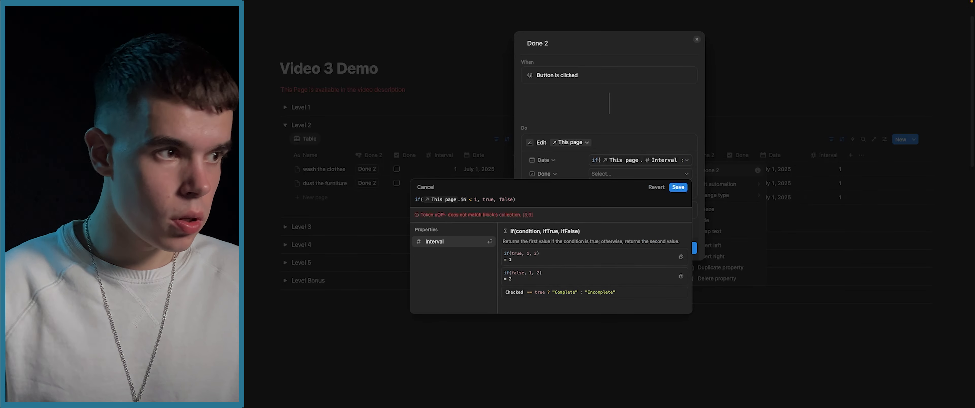
left_click(462, 241)
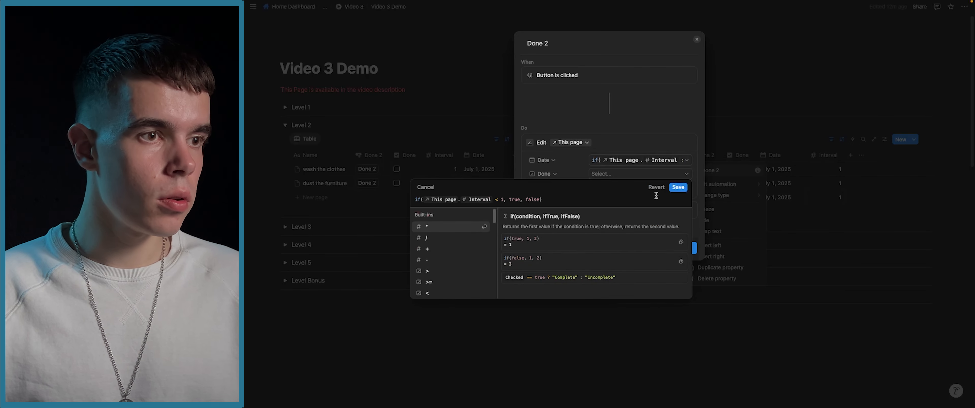
left_click(677, 187)
left_click(646, 245)
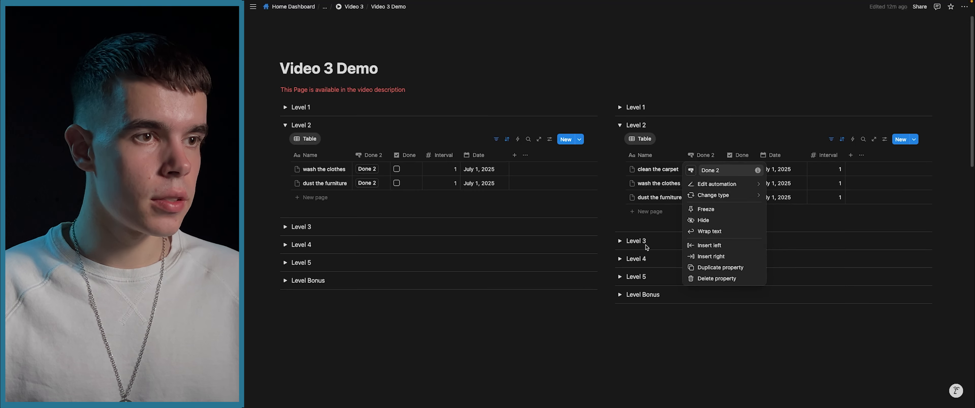
left_click(727, 147)
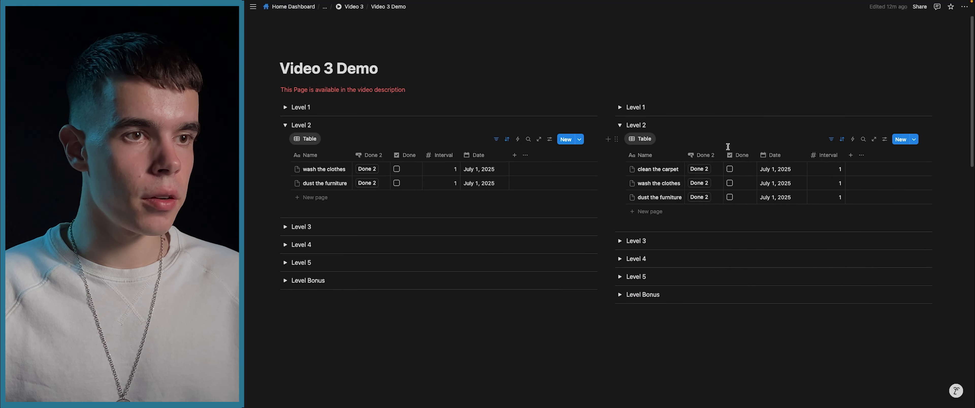
Set the Interval of "clean the carpet" to 0 in the second Level 2 table and run its Done 2 button
left_click(830, 171)
key("BackSpace")
type("0")
left_click(736, 118)
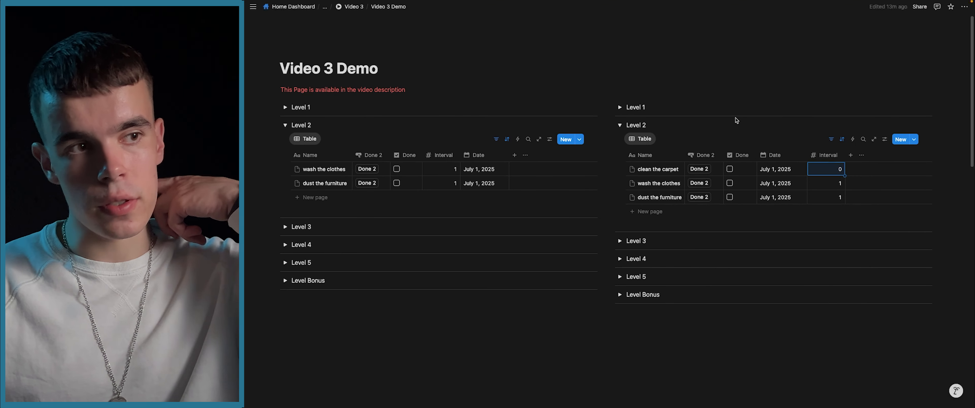
left_click(707, 170)
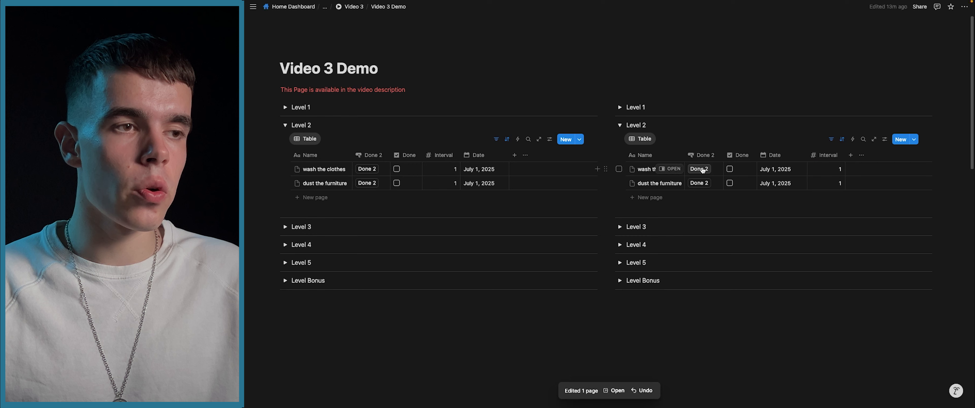
Run the Done 2 button for "wash the clothes" in the second Level 2 table and set its Interval to 2
left_click(701, 171)
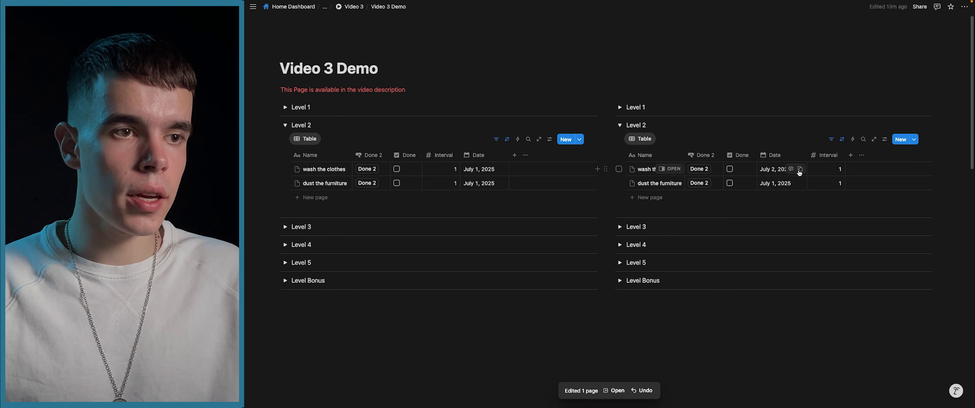
left_click(835, 170)
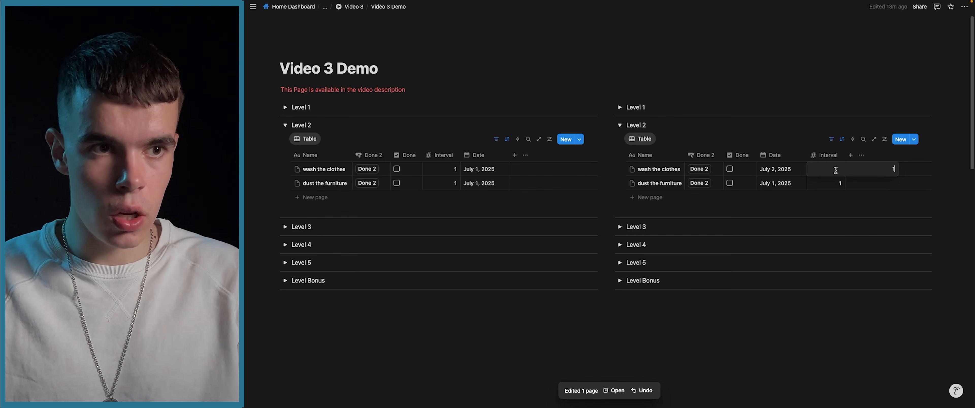
key("BackSpace")
type("2")
key("Return")
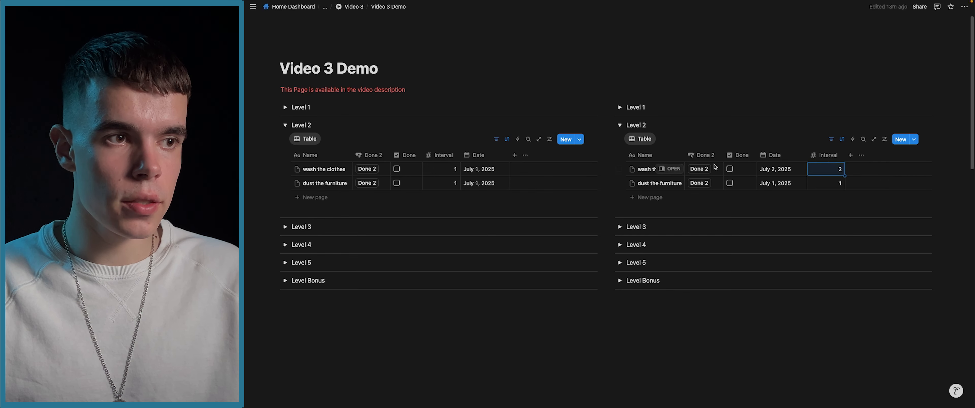
Run the Done 2 button for "wash the clothes" twice in the second Level 2 table
left_click(699, 169)
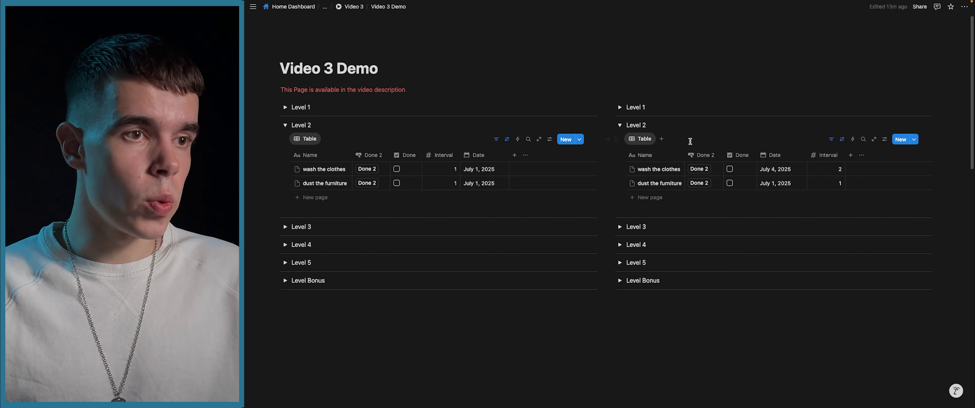
left_click(701, 170)
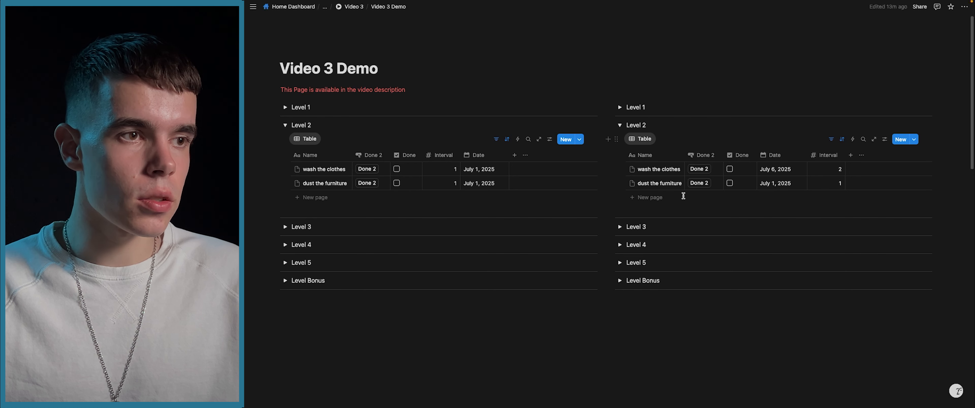
left_click_drag(631, 170, 833, 170)
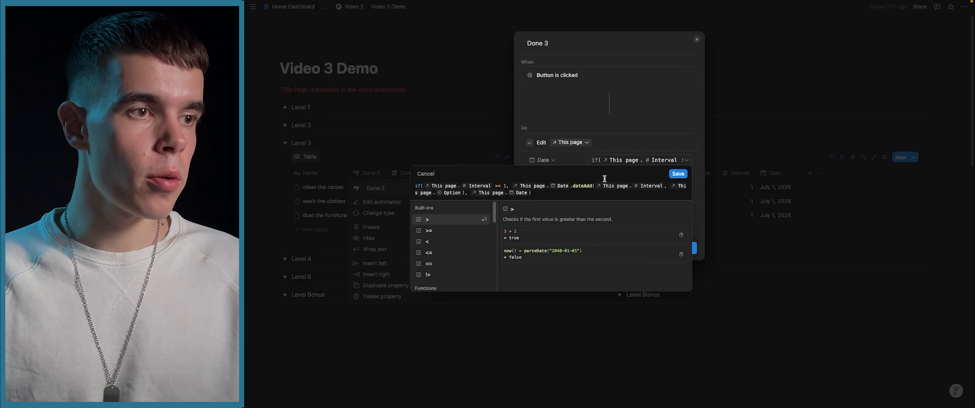
Save the Date formula and the Done 3 automation of the first Level 3 table
left_click(677, 174)
left_click(649, 247)
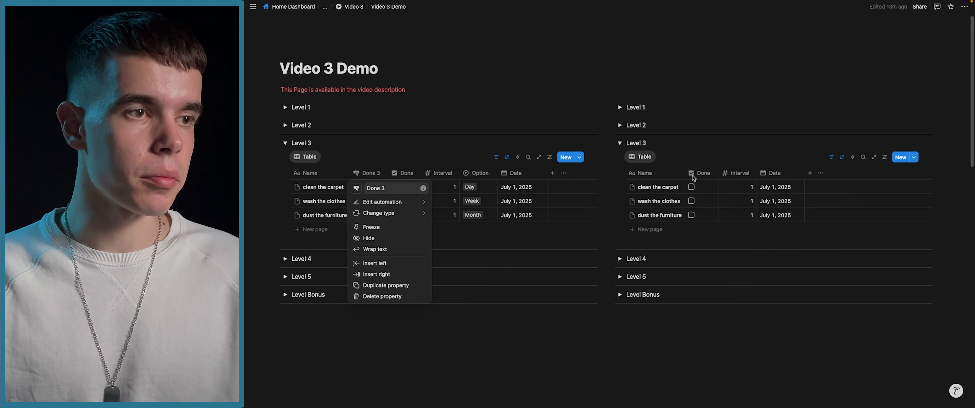
left_click(696, 158)
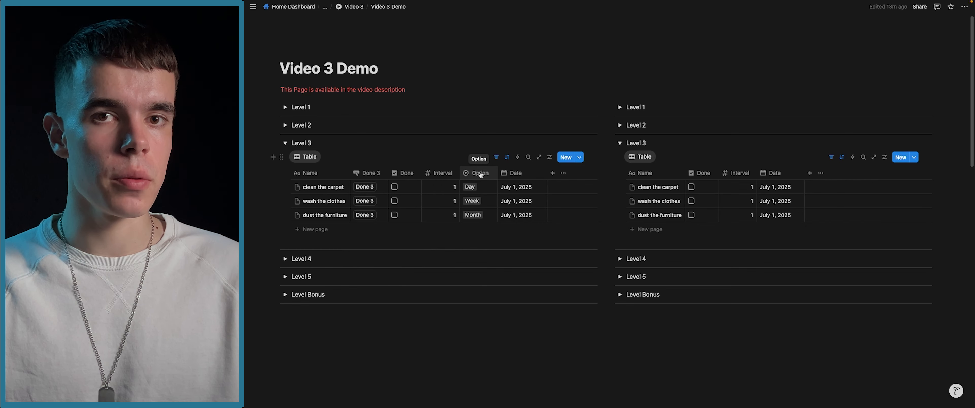
Add a Select property to the second Level 3 table with the options Day, Week, Month and Year, in that order
left_click(809, 173)
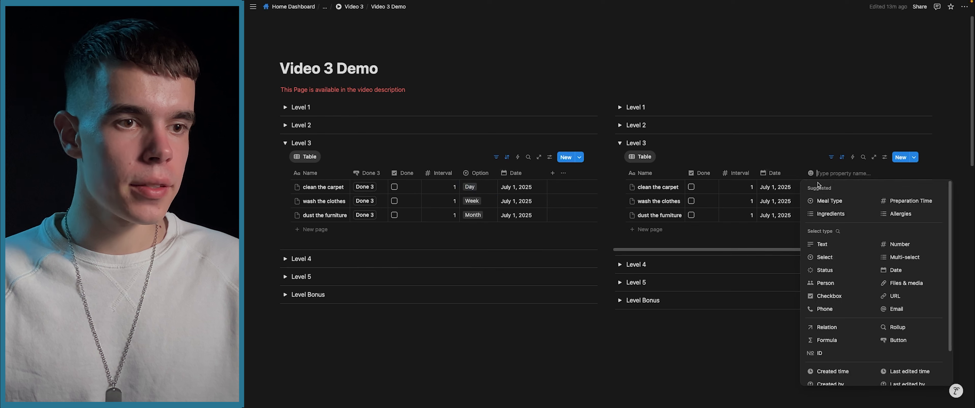
left_click(847, 258)
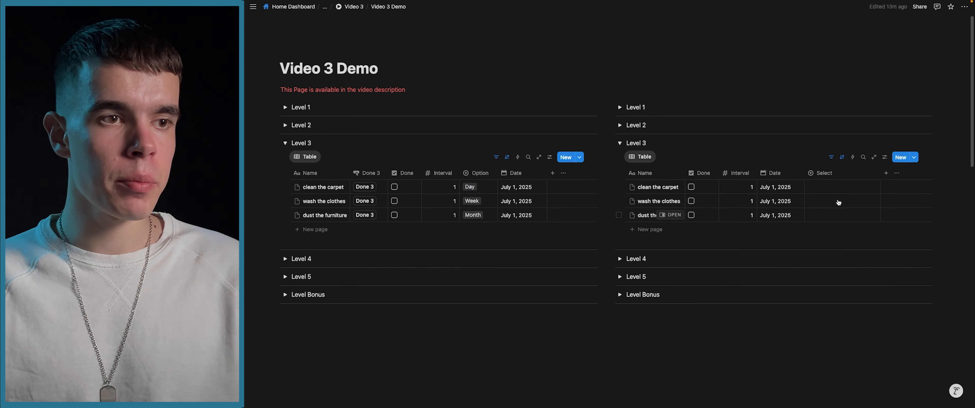
left_click(833, 172)
mouse_move(833, 202)
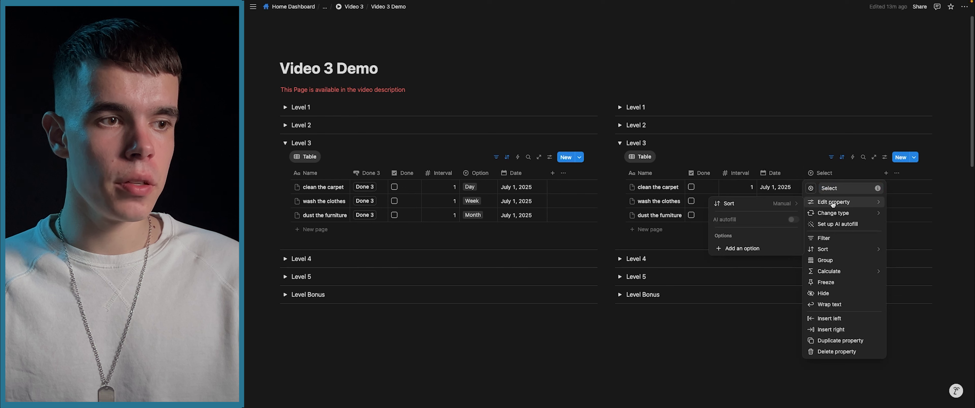
left_click(742, 248)
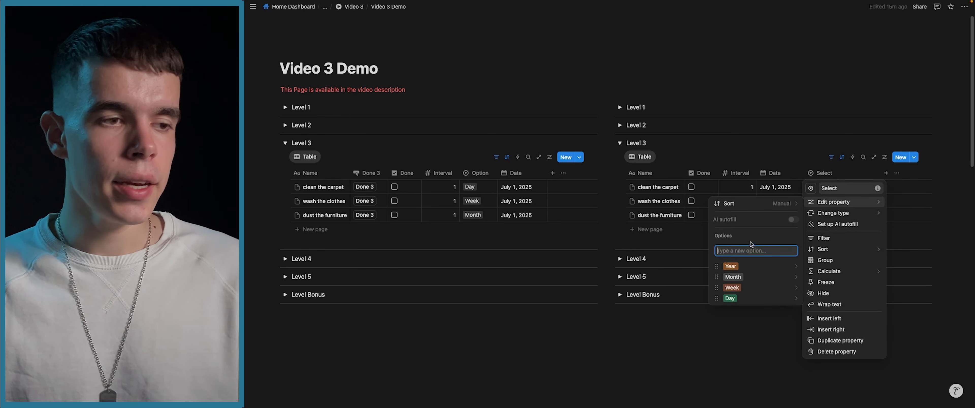
left_click_drag(716, 298, 717, 250)
mouse_move(717, 279)
left_mouse_down()
mouse_move(717, 259)
mouse_move(718, 269)
left_mouse_up()
Change the color of the Day, Week and Year options of the Select property to Gray
left_click(796, 248)
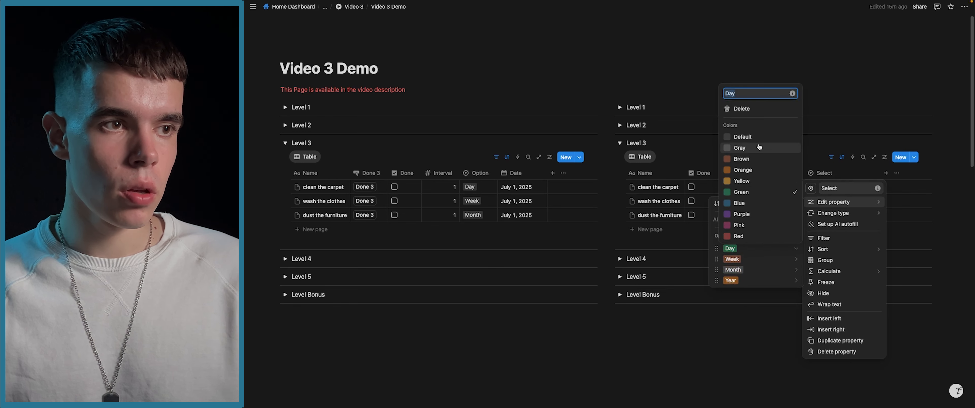
left_click(772, 259)
left_click(794, 260)
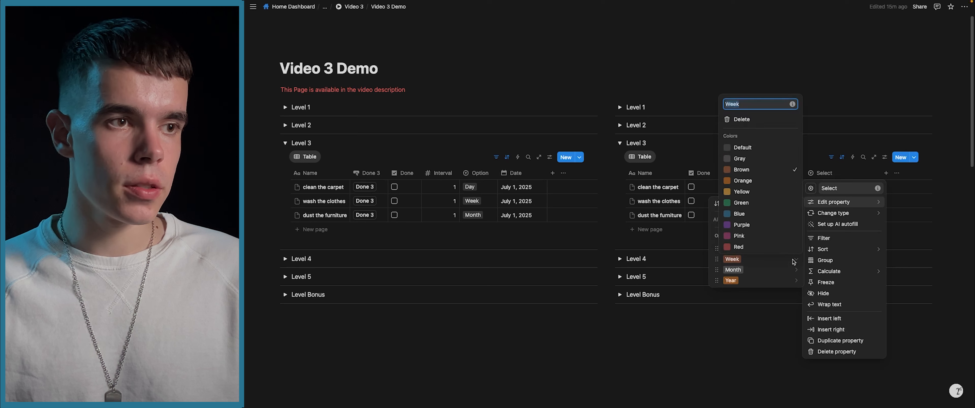
left_click(776, 279)
left_click(796, 279)
left_click(752, 185)
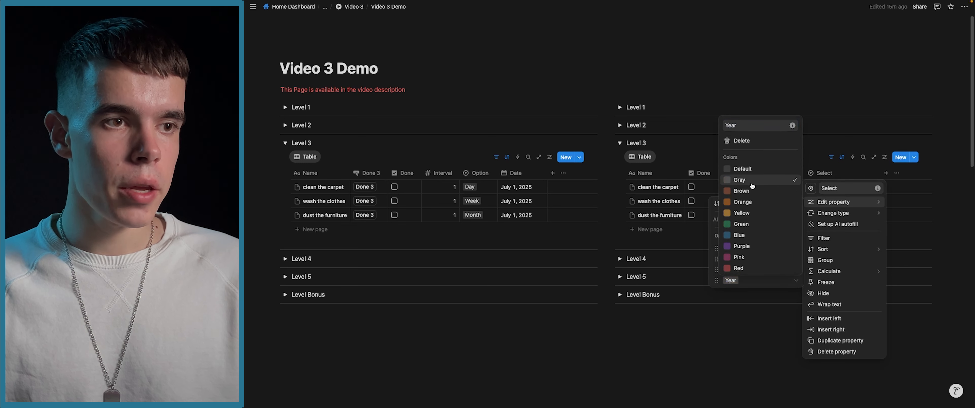
left_click(816, 152)
left_click(814, 150)
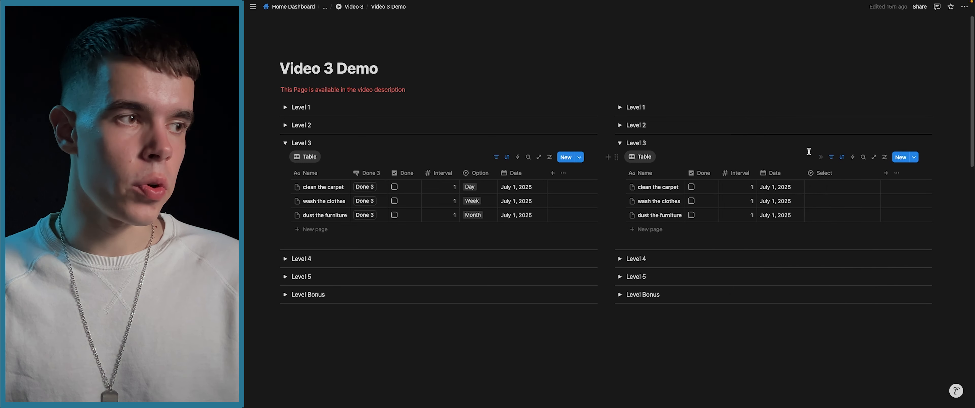
Place the Select column before Date and assign Day to "clean the carpet", Week to "wash the clothes" and Month to "dust the furniture"
mouse_move(802, 176)
left_mouse_down()
mouse_move(832, 176)
mouse_move(797, 175)
left_mouse_up()
left_click(776, 187)
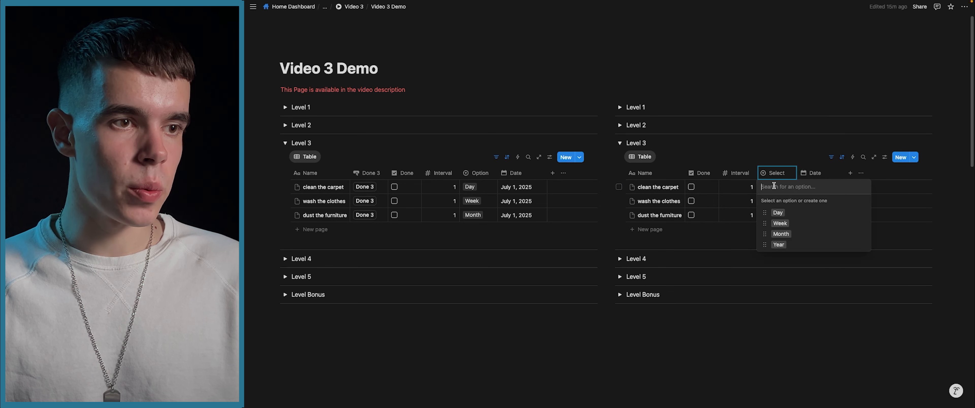
left_click(777, 212)
left_click(768, 201)
left_click(774, 237)
left_click(770, 217)
left_click(774, 262)
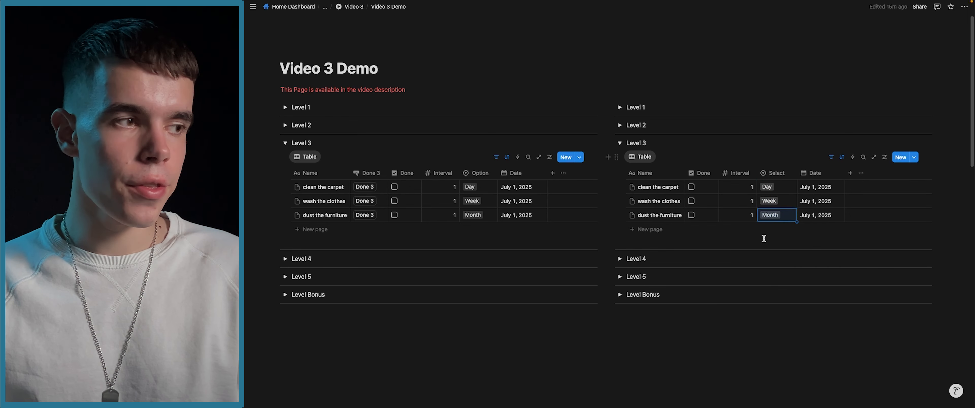
Add a Button property named Done 3 to the second Level 3 table and place it directly after Name
left_click(850, 173)
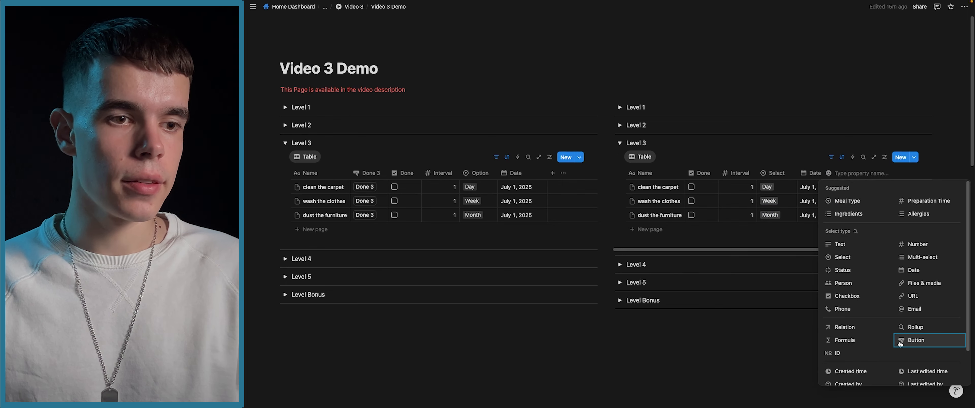
left_click(909, 340)
left_click(867, 173)
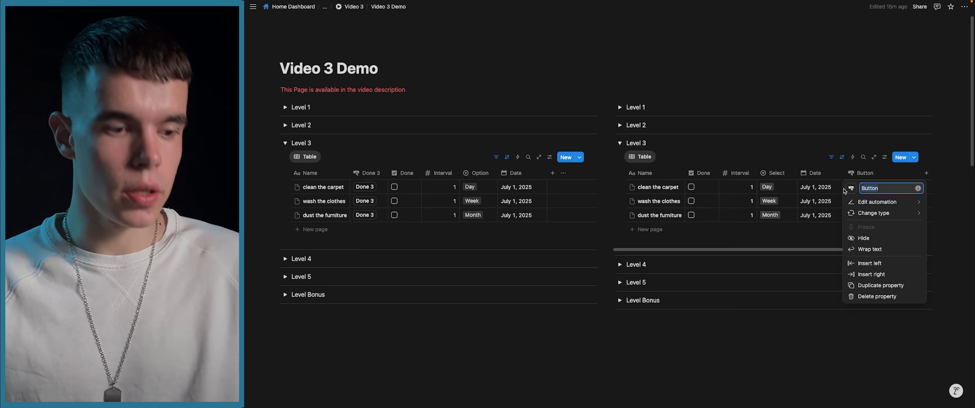
left_click_drag(868, 173, 725, 173)
Open the Date formula in the first Level 3 table's Done 3 automation and delete the This page.Interval reference from its condition
left_click(377, 173)
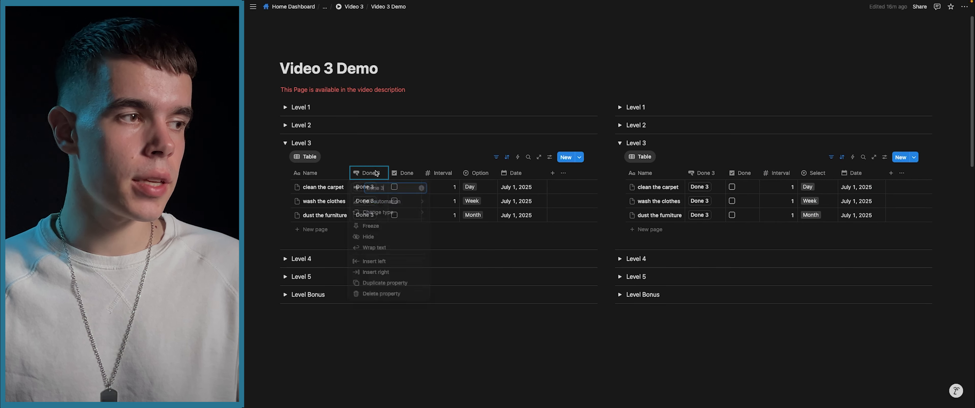
left_click(382, 201)
left_click(602, 162)
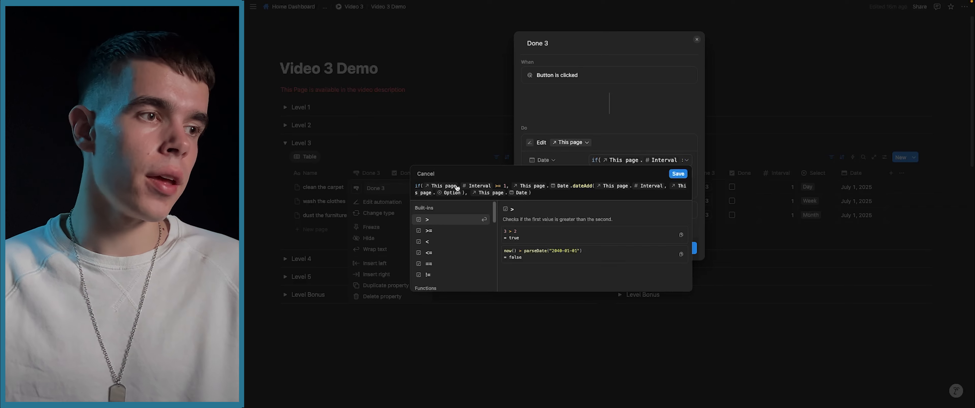
left_click(537, 193)
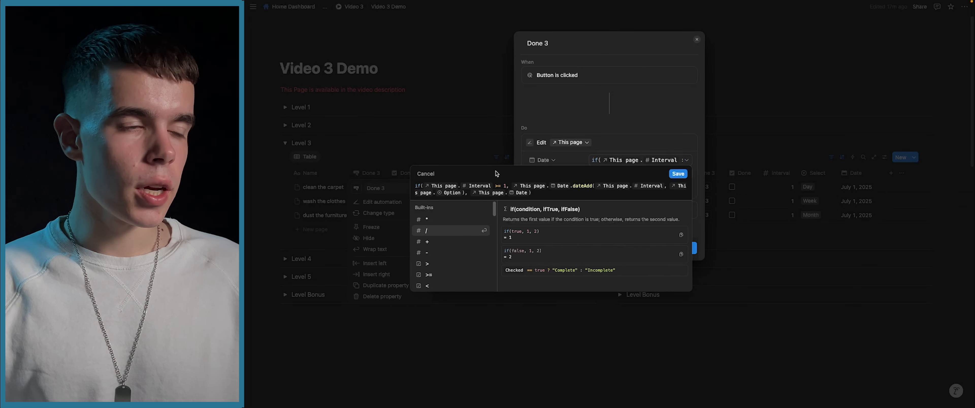
key("BackSpace")
key("BackSpace")
key("BackSpace")
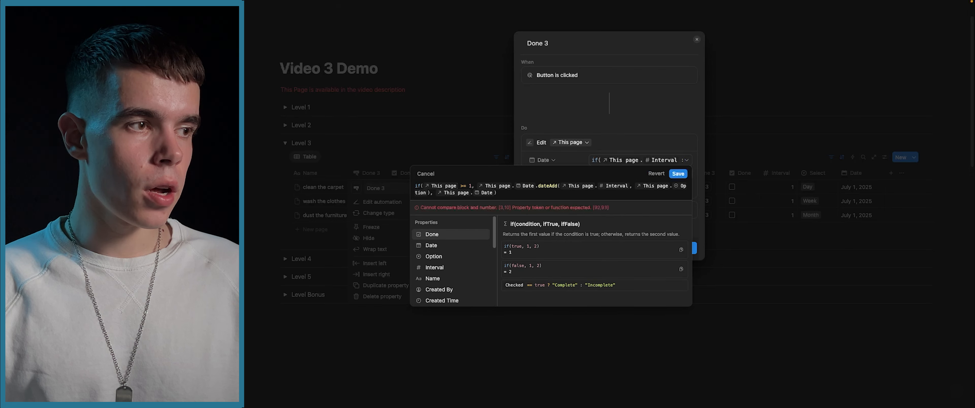
Try entering "inter" directly as the condition's property reference, and remove it again
type("inter")
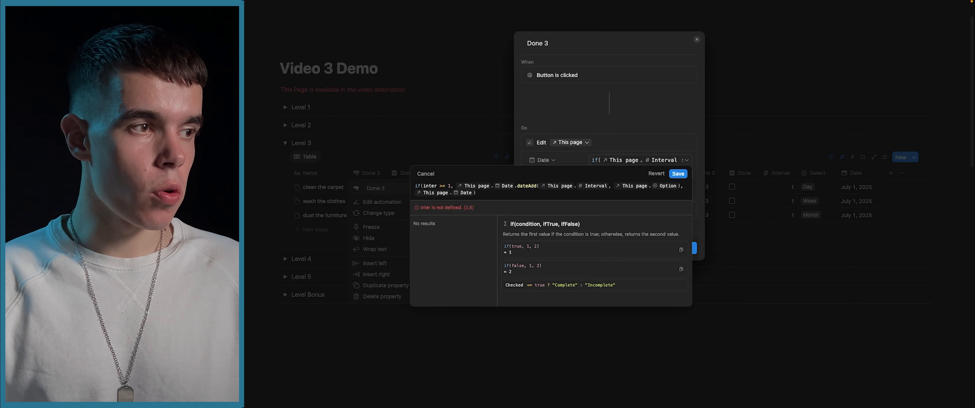
key("BackSpace")
key("BackSpace")
key("BackSpace")
key("BackSpace")
key("BackSpace")
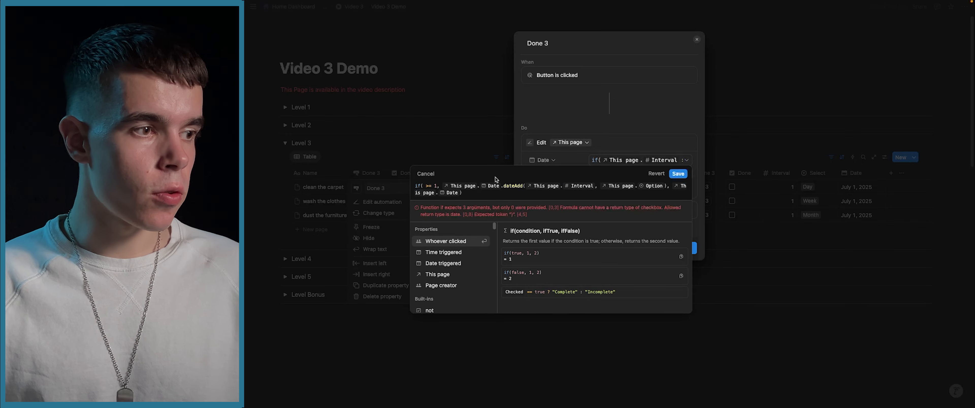
Restore the condition to This page.Interval >= 1 by selecting This page and its Interval property, and save the Date formula
left_click(438, 276)
type(".")
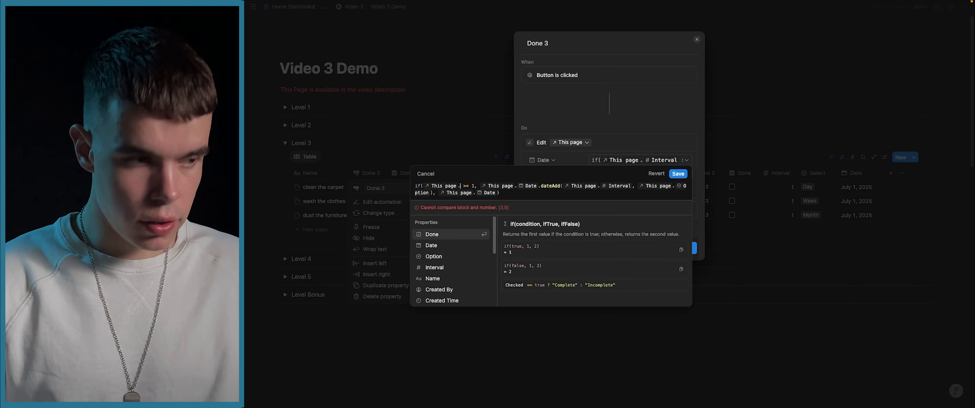
left_click(434, 267)
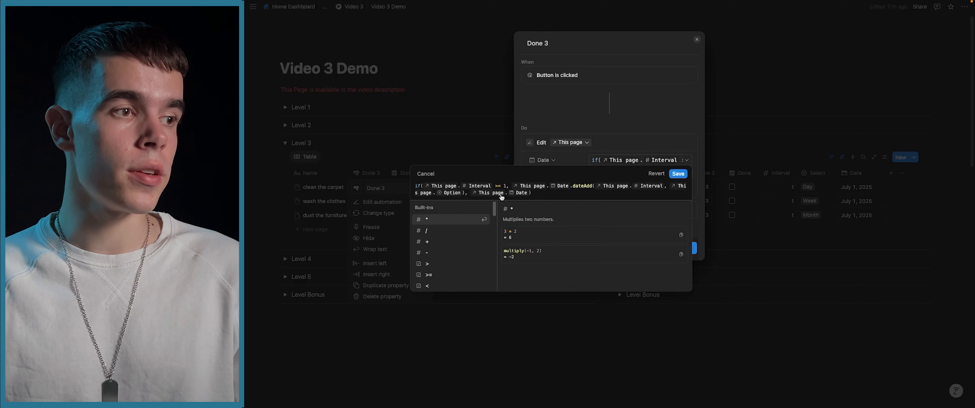
left_click(678, 174)
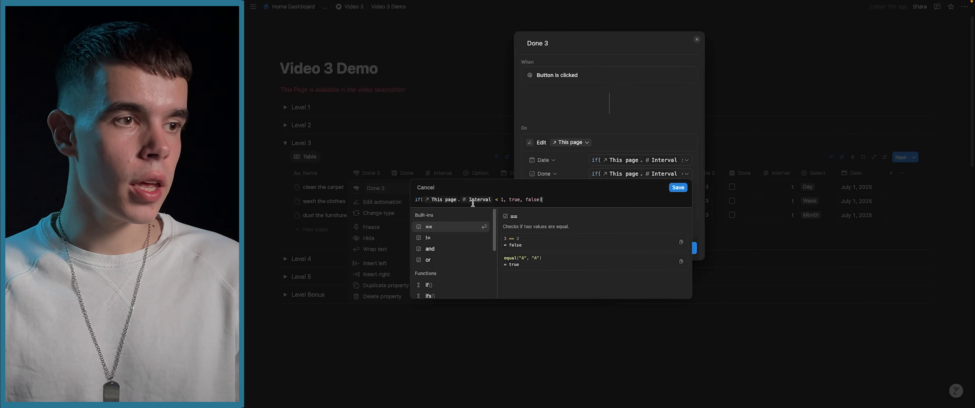
Save the Done formula if(This page.Interval < 1, true, false) and the first Level 3 table's Done 3 automation
left_click(678, 187)
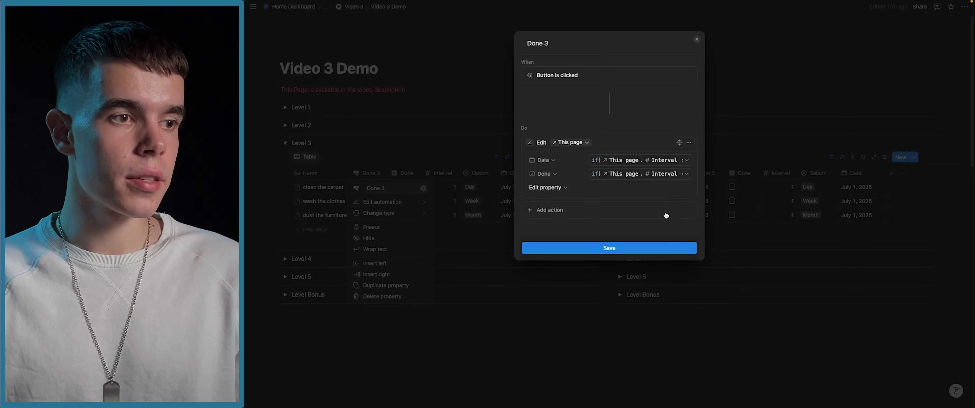
left_click(652, 248)
left_click(652, 248)
left_click(703, 173)
left_click(377, 174)
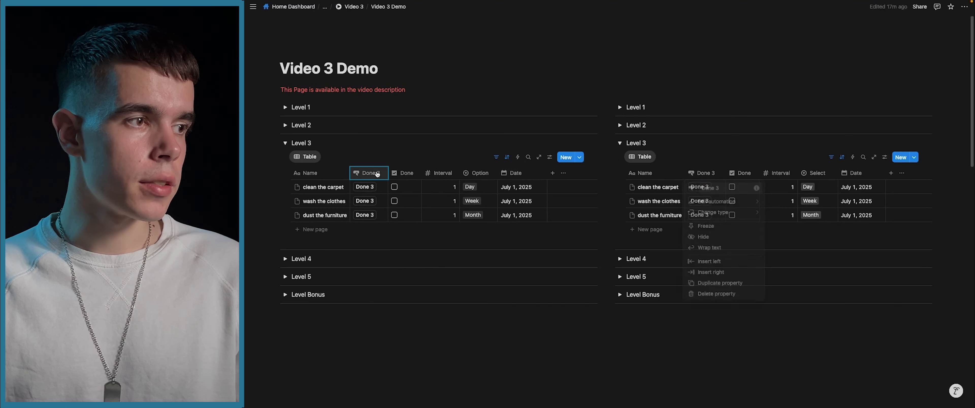
Copy the whole Date formula from the first Level 3 table's Done 3 automation and save that automation
left_click(377, 174)
left_click(381, 202)
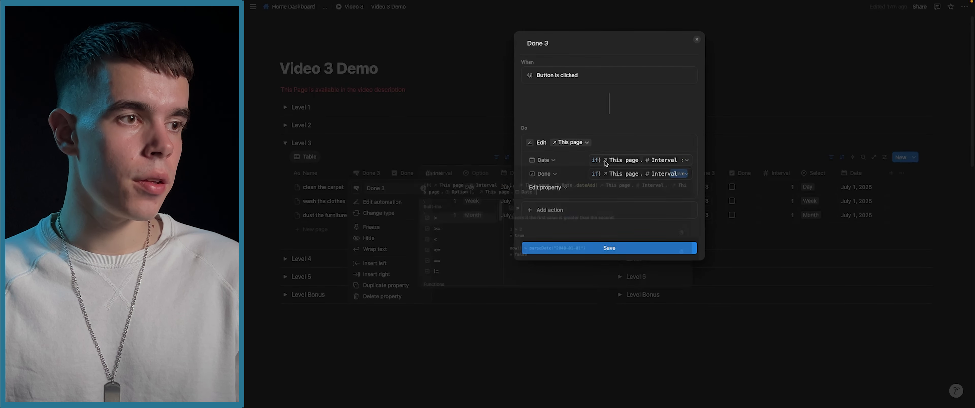
left_click(640, 160)
left_click_drag(485, 195, 413, 187)
key("ctrl+c")
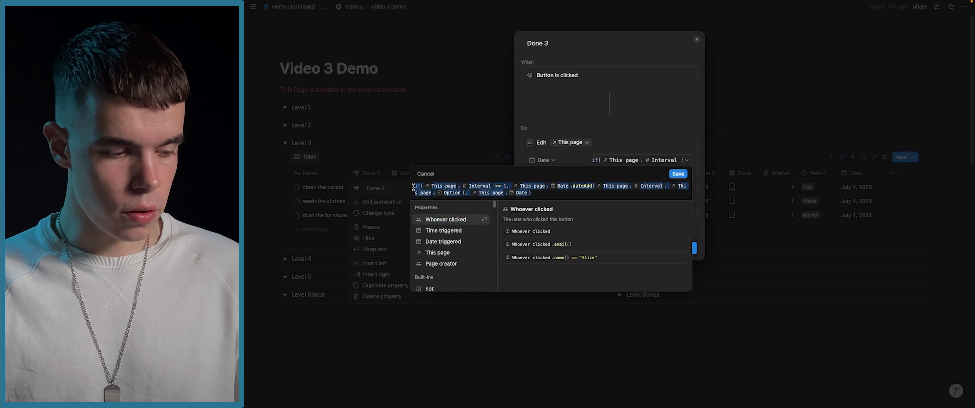
left_click(677, 174)
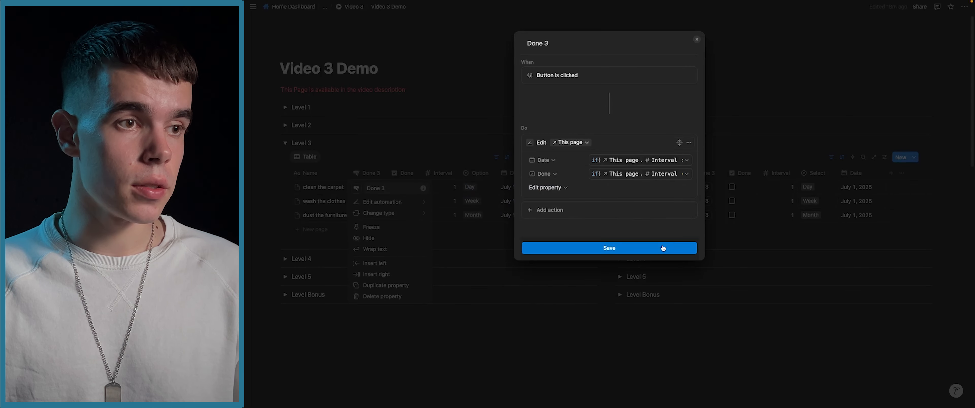
left_click(674, 248)
In the second Level 3 table's Done 3 automation, add an action that edits this page's Date and Done properties
left_click(703, 174)
left_click(703, 174)
left_click(714, 202)
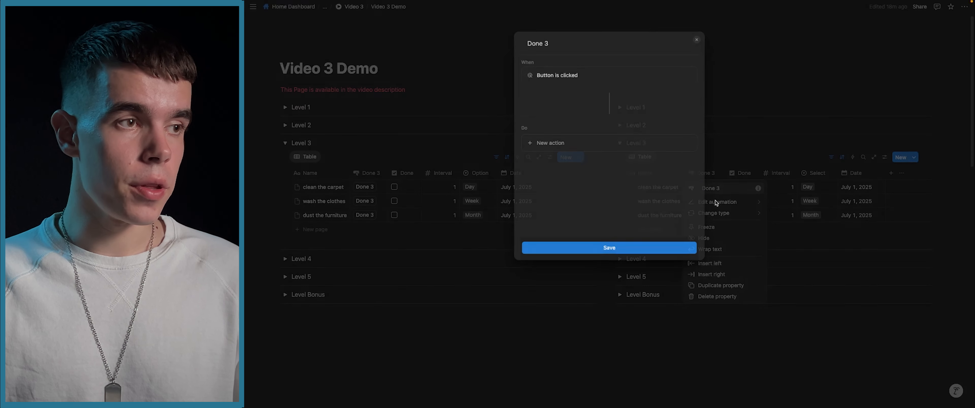
left_click(577, 143)
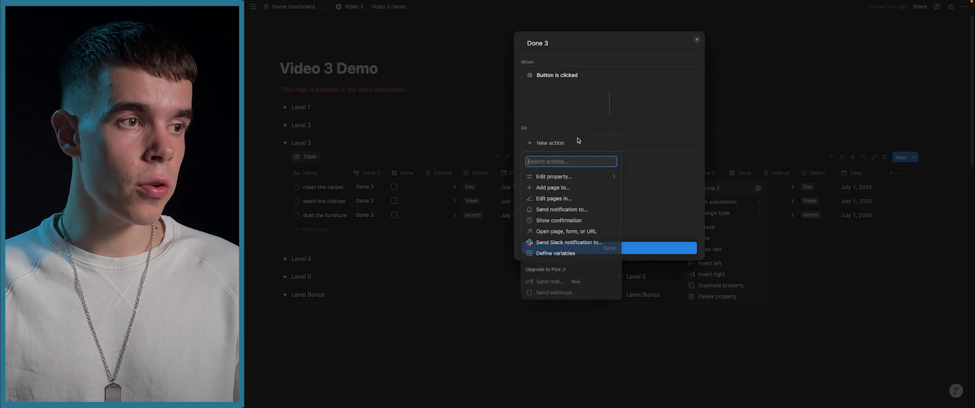
left_click(564, 176)
left_click(564, 211)
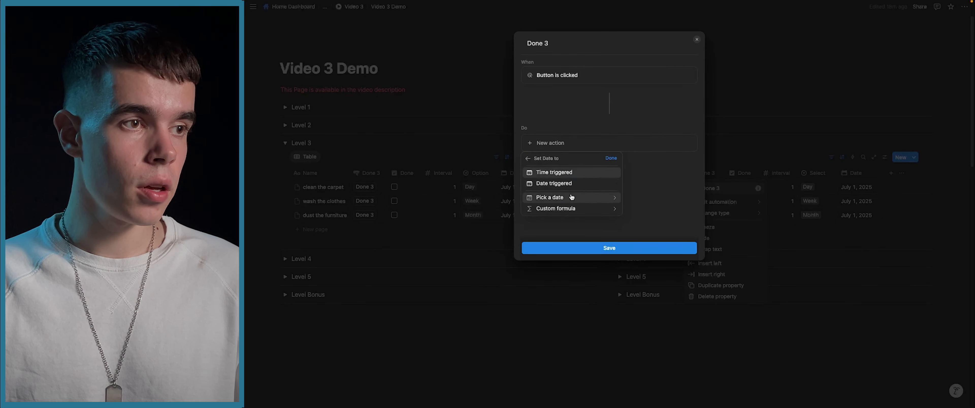
left_click(612, 158)
left_click(551, 174)
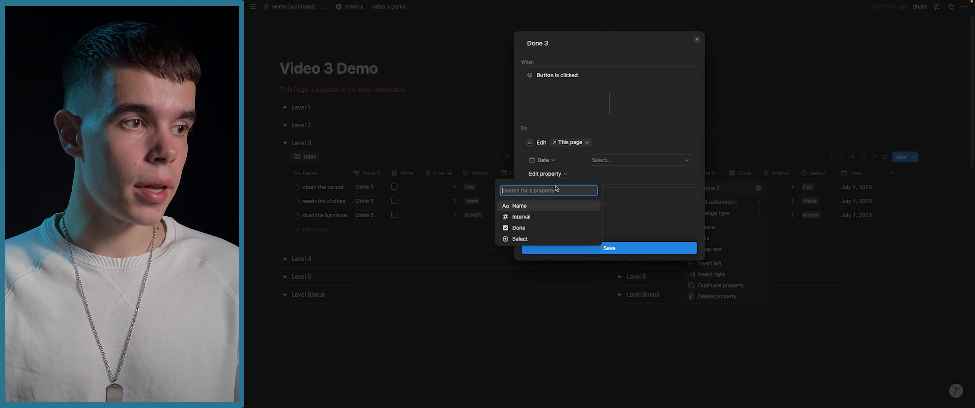
left_click(519, 225)
Set Date to the copied custom formula, re-link its references to this table's Interval, Date and Select properties, and save it
left_click(611, 160)
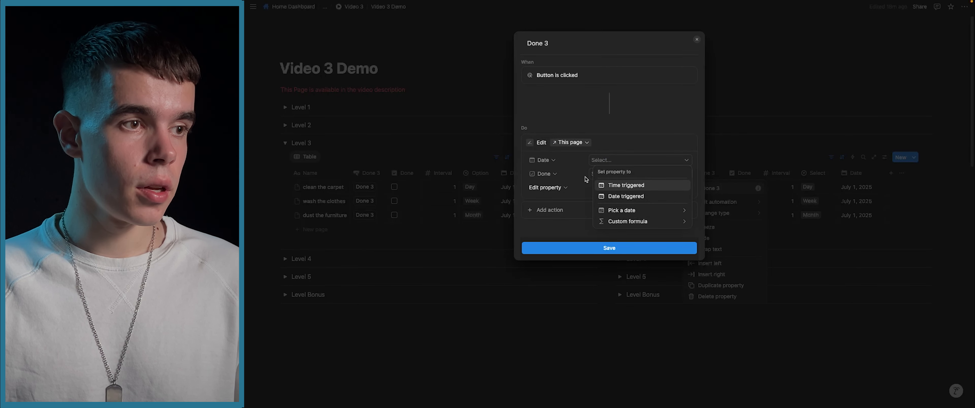
left_click(629, 222)
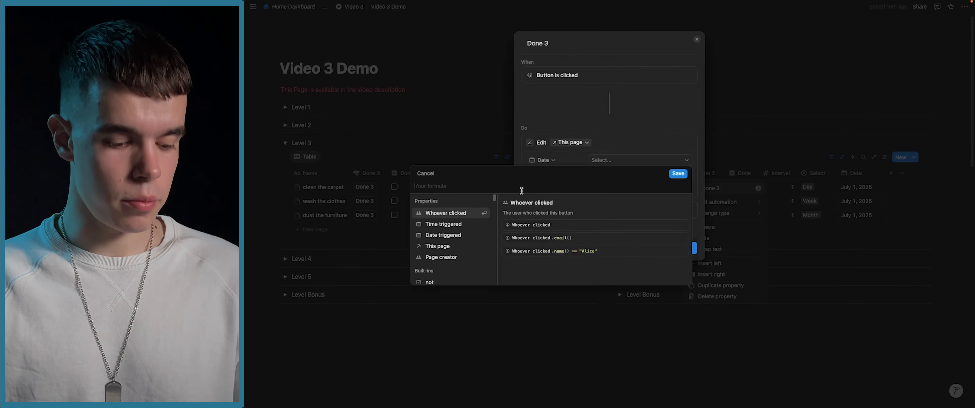
key("ctrl+v")
left_click(478, 187)
type("in")
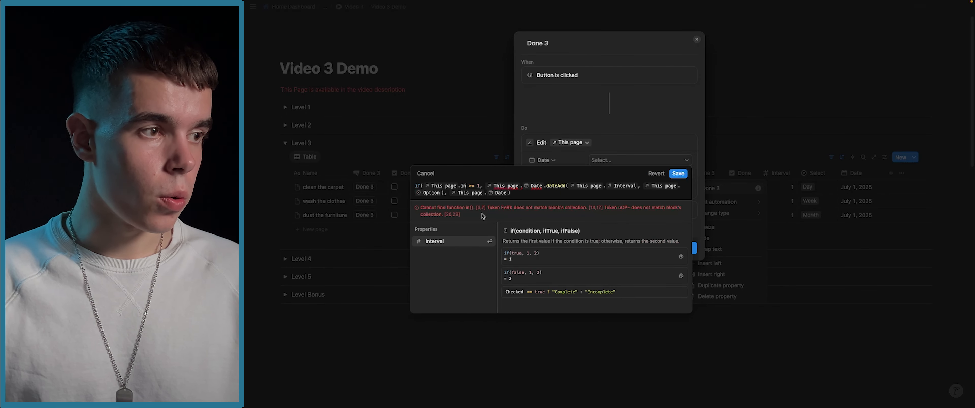
left_click(456, 241)
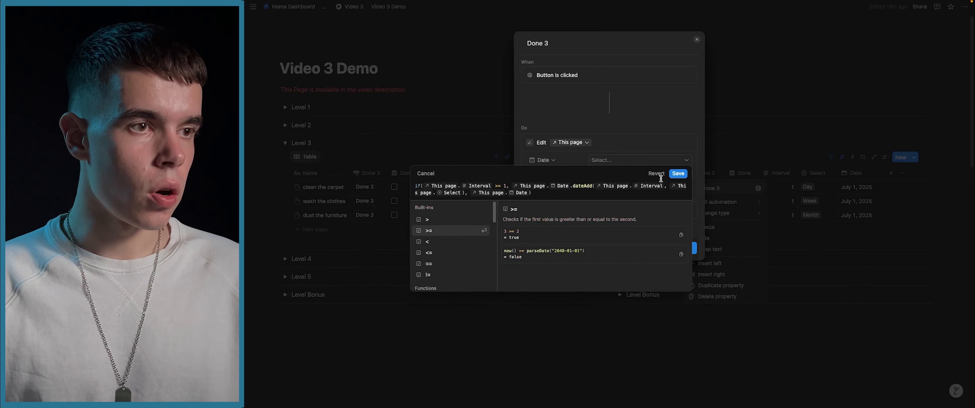
left_click(678, 173)
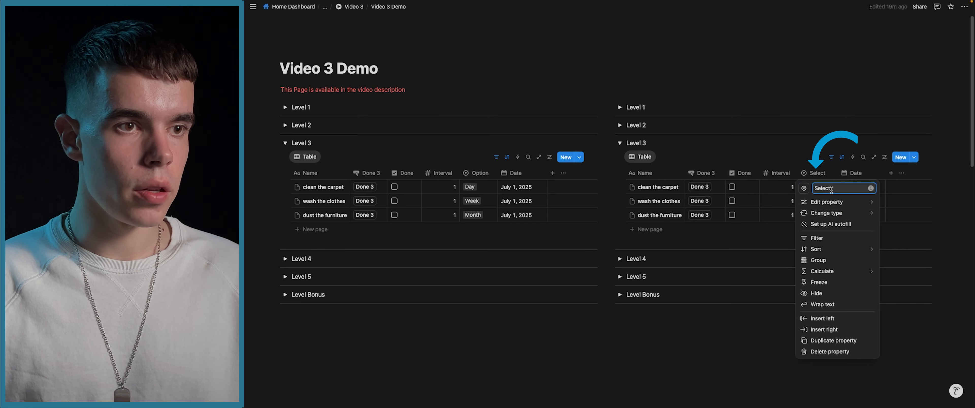
Rename the second Level 3 table's Select property as Option
type("Option")
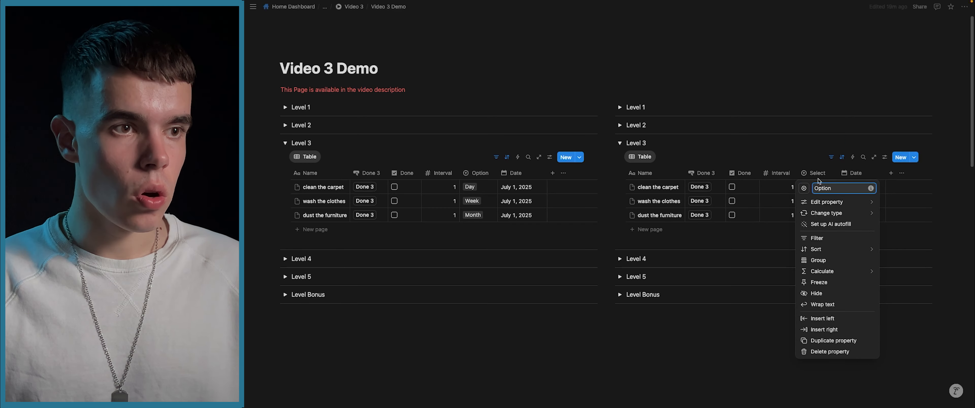
key("Return")
Copy the whole Done formula from the first Level 3 table's Done 3 automation and close that automation
left_click(369, 173)
left_click(380, 202)
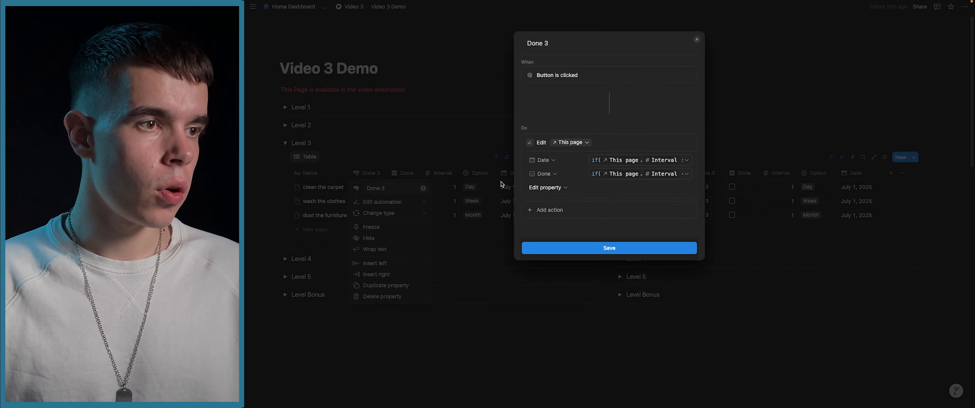
left_click(636, 174)
left_click_drag(548, 199, 411, 201)
left_click(678, 187)
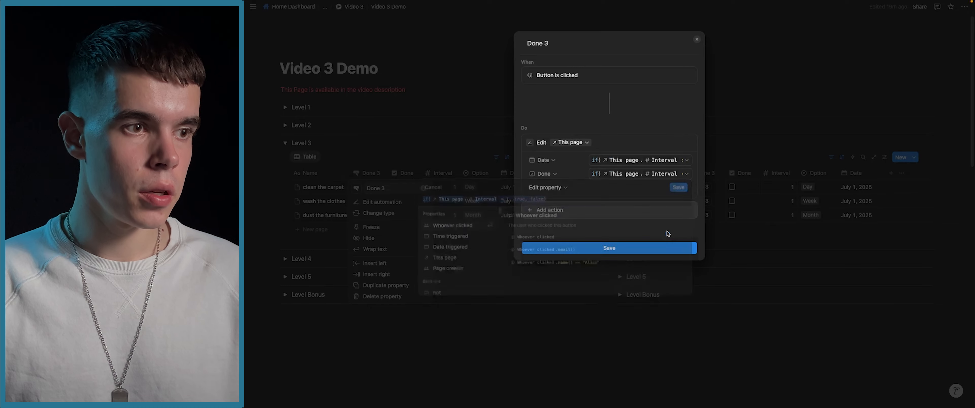
left_click(677, 210)
Set Done in the second table's Done 3 automation to if(This page.Interval < 1, true, false), re-linking Interval, and save the automation
left_click(695, 175)
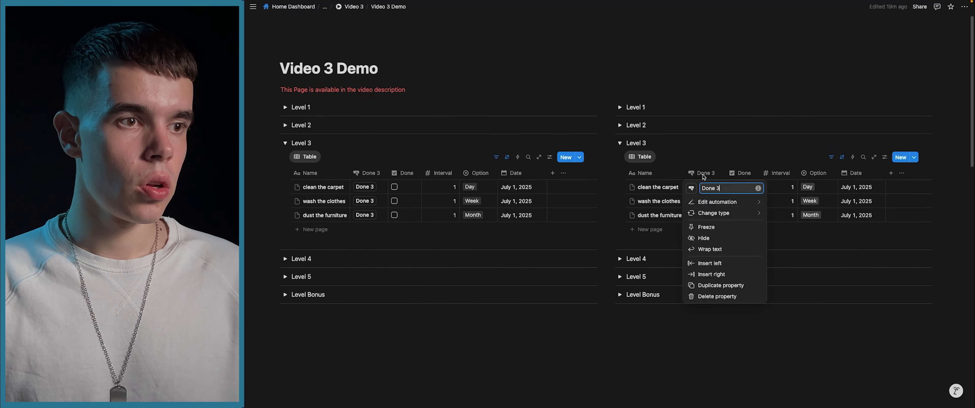
left_click(713, 202)
left_click(610, 177)
left_click(621, 222)
key("super+v")
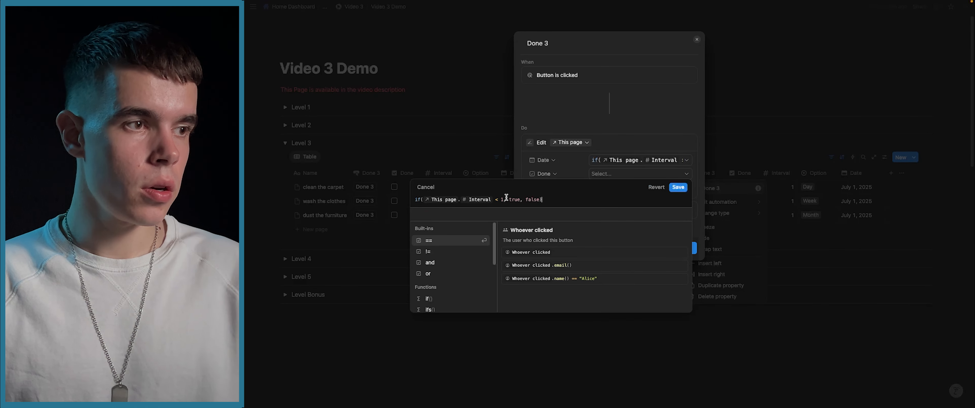
left_click(504, 199)
key("BackSpace")
type("i")
key("Return")
left_click(677, 187)
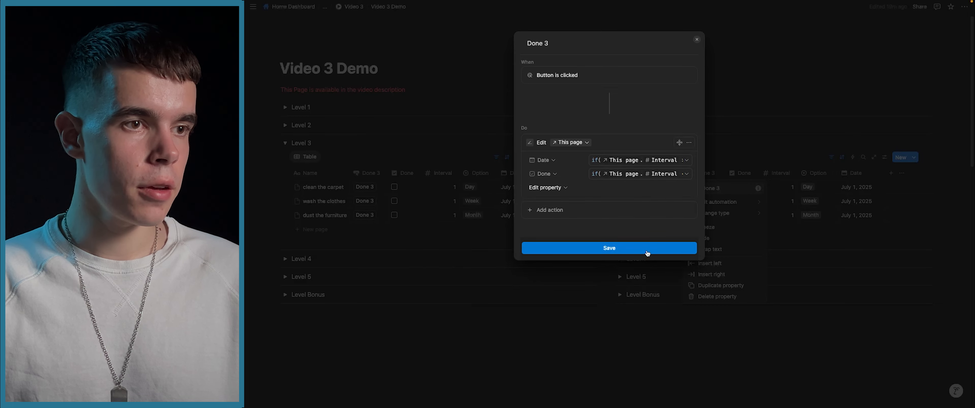
left_click(647, 251)
left_click(737, 155)
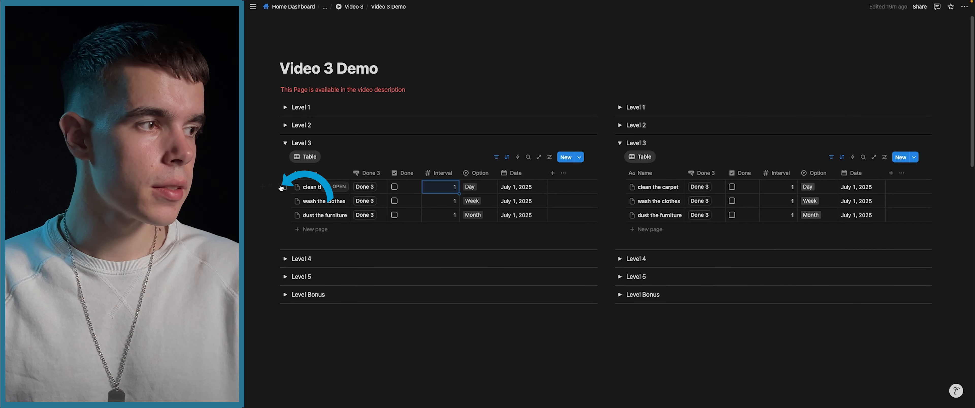
Duplicate the clean the carpet row in the first Level 3 table and name the two rows clean the carpet 1 and clean the carpet 2
left_click(273, 187)
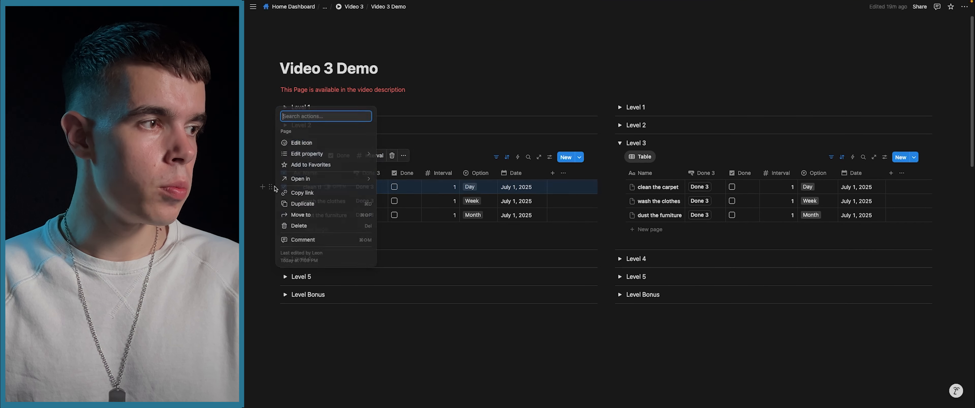
left_click(285, 203)
key("Escape")
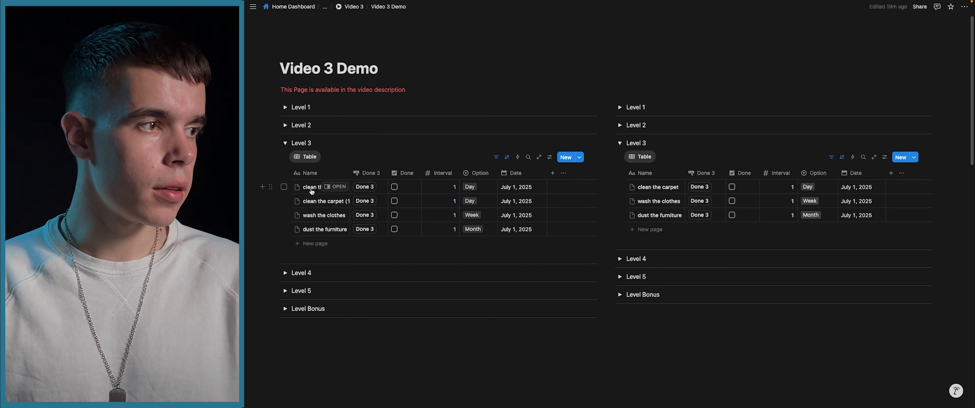
left_click(318, 190)
type("1")
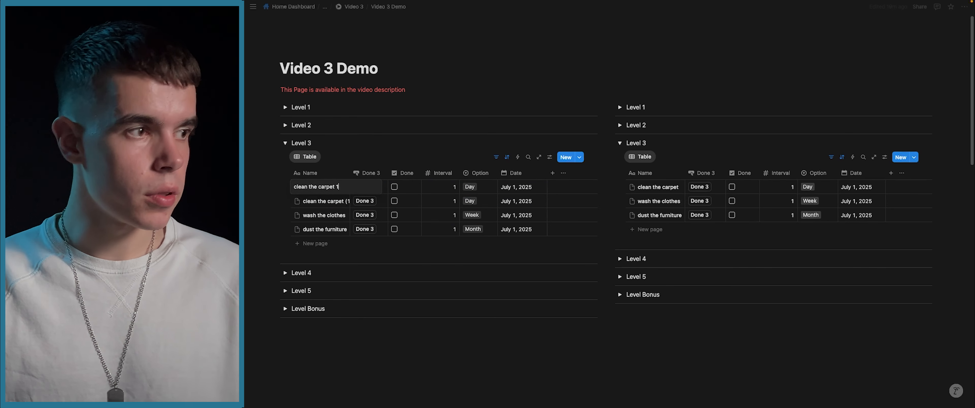
left_click(314, 198)
key("BackSpace")
key("BackSpace")
key("BackSpace")
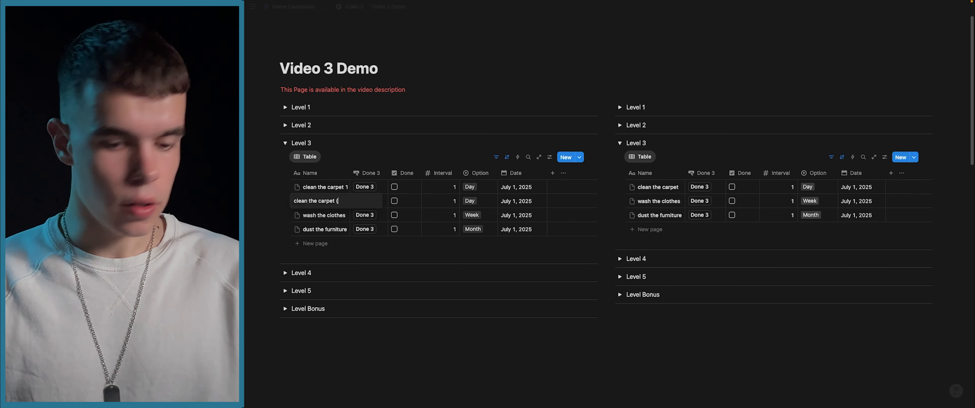
type("2")
key("Escape")
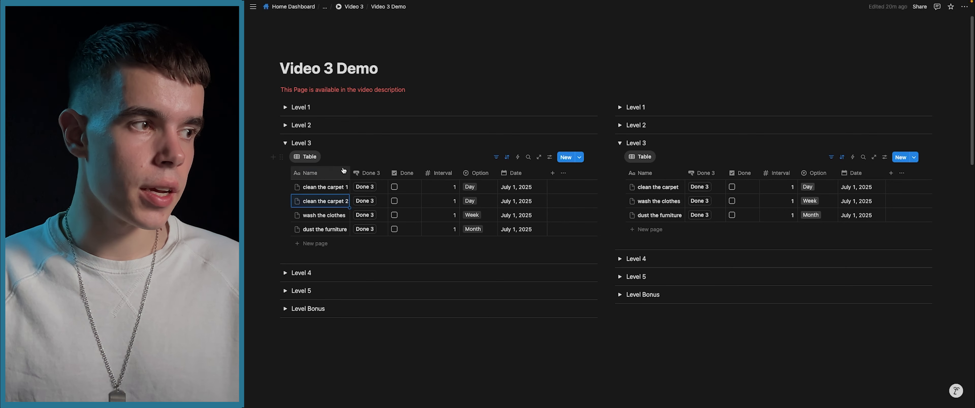
Set the Interval of clean the carpet 1 to 0 in the first Level 3 table and run its Done 3 button
left_click(448, 188)
key("BackSpace")
type("0")
key("Escape")
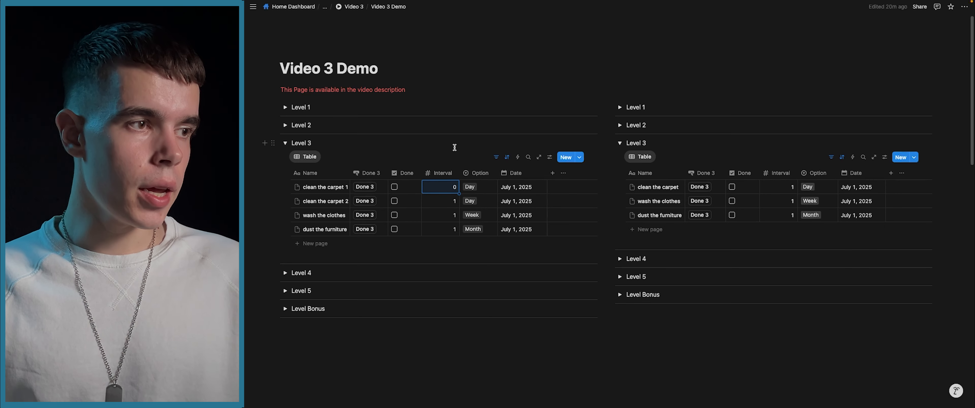
left_click(365, 186)
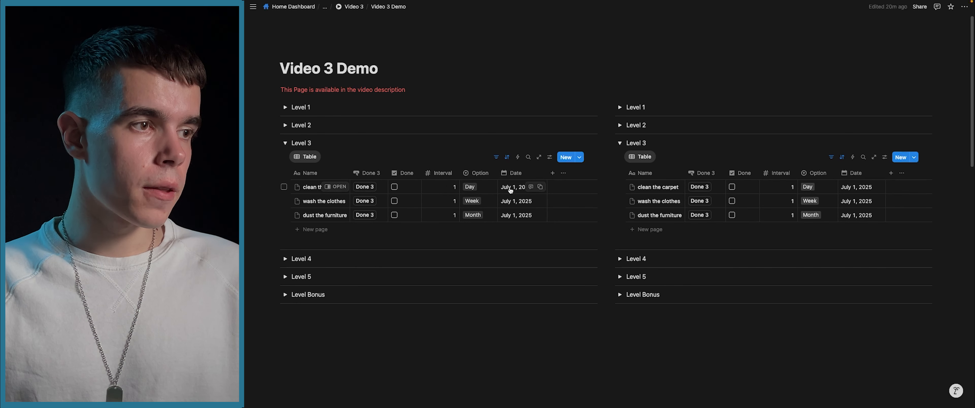
Run Done 3 for clean the carpet 2, wash the clothes and dust the furniture in the first Level 3 table
left_click(364, 187)
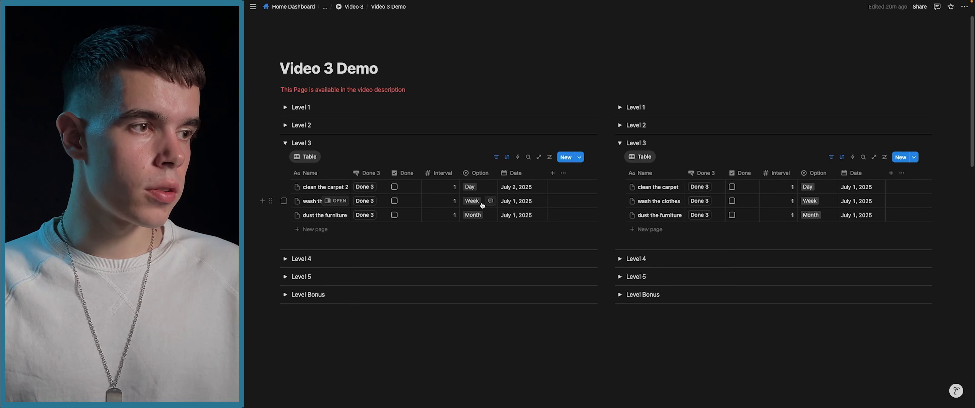
left_click(363, 201)
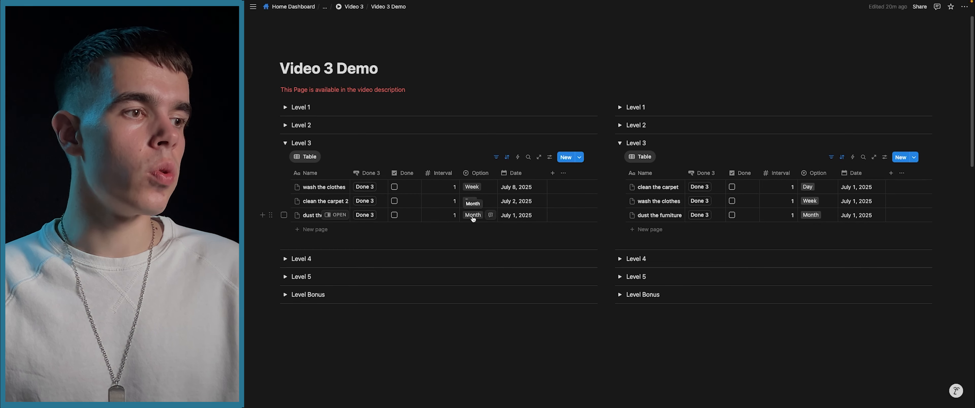
left_click(364, 216)
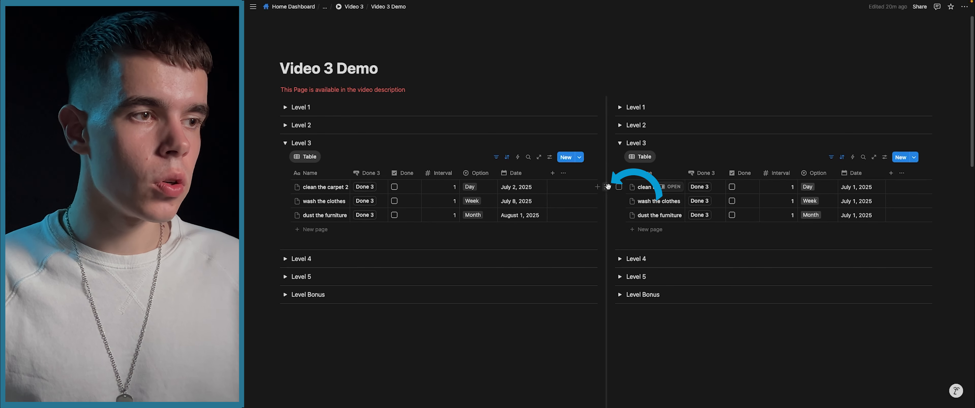
Duplicate the clean the carpet row in the second Level 3 table and name the two rows clean the carpet 1 and clean the carpet 2
left_click(607, 187)
left_click(549, 204)
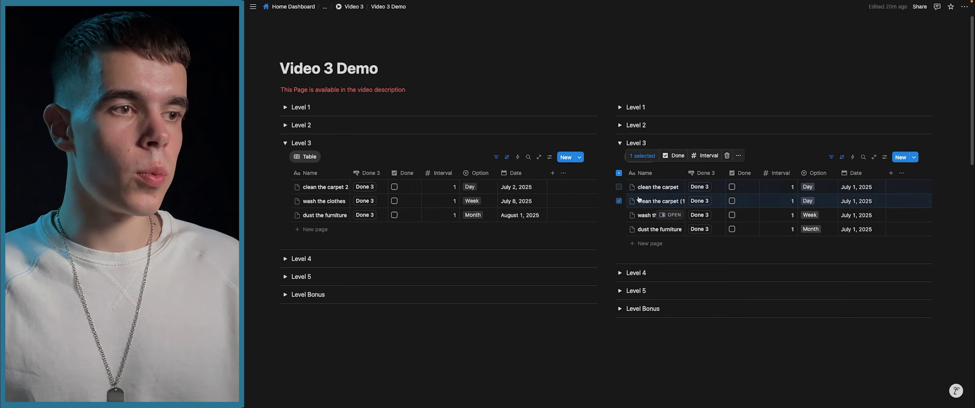
left_click(642, 189)
type("1")
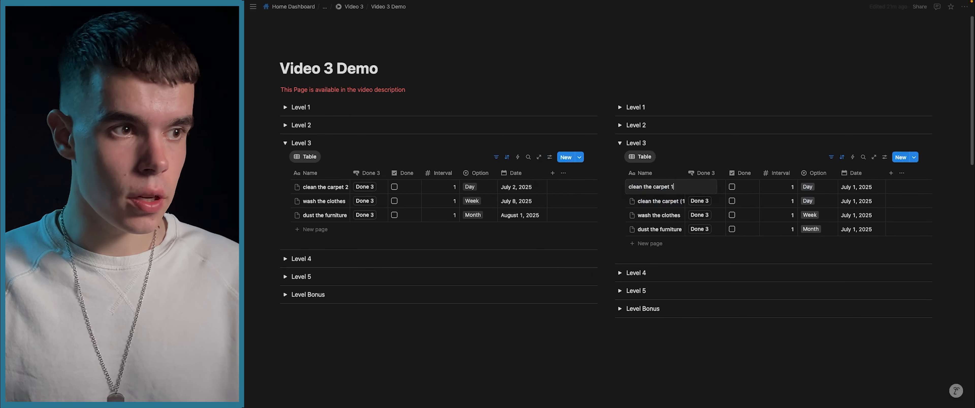
left_click(656, 179)
left_click(647, 201)
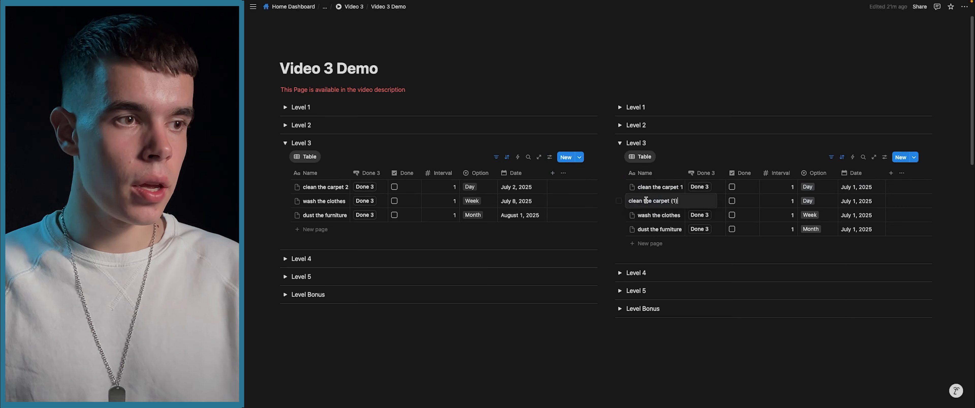
key("BackSpace")
key("BackSpace")
key("BackSpace")
type("2")
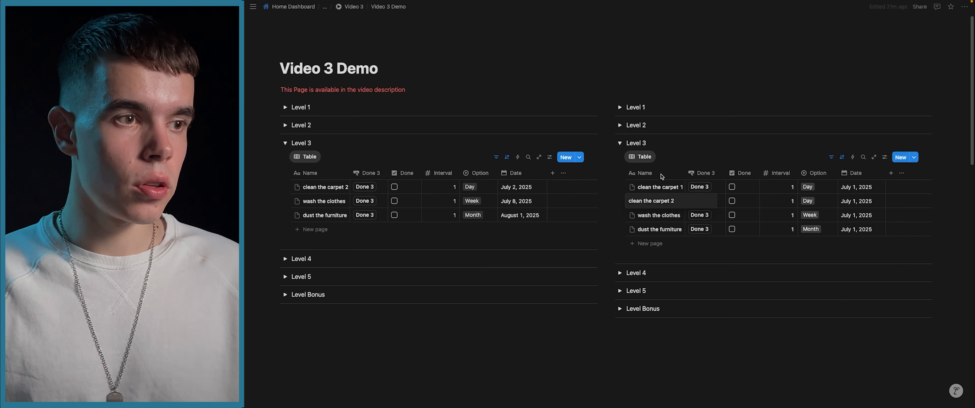
key("Escape")
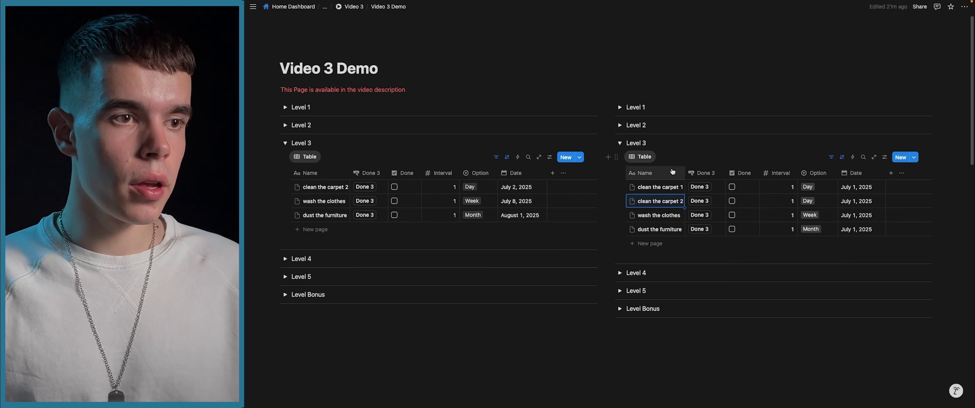
Set the Interval of clean the carpet 1 to 0 in the second Level 3 table and run Done 3 for both carpet tasks
left_click(785, 190)
type("0")
key("Escape")
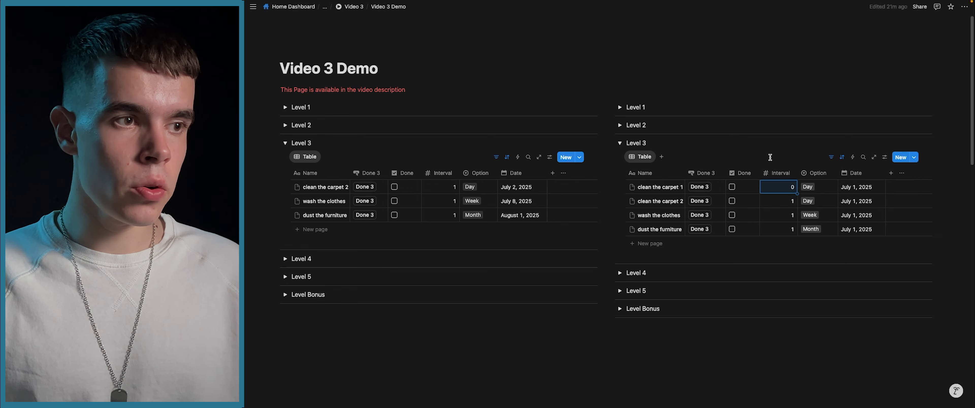
left_click(697, 187)
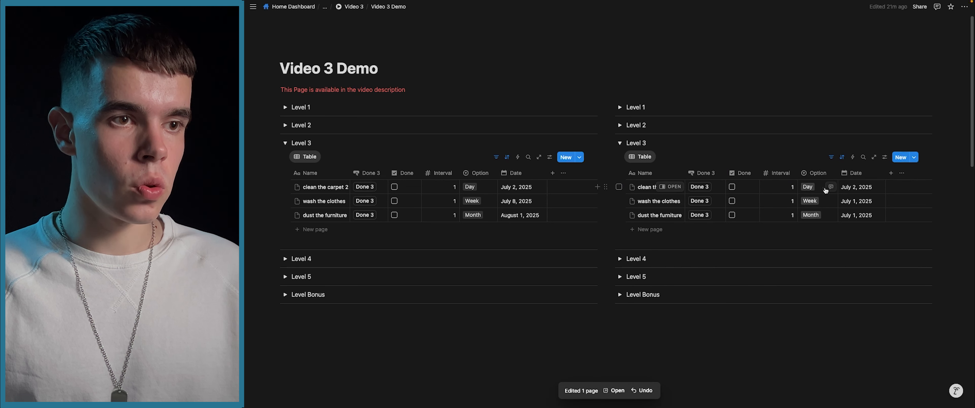
Refresh the second Level 3 table's sort order and run Done 3 for wash the clothes
left_click(843, 157)
left_click(843, 157)
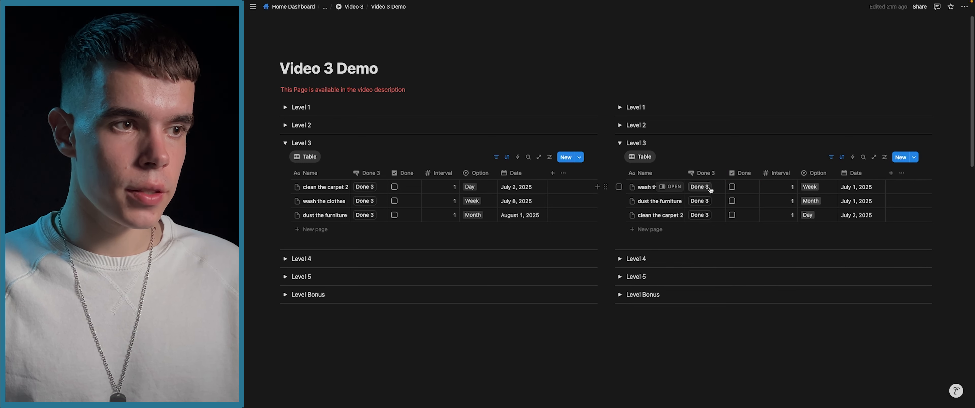
left_click(700, 187)
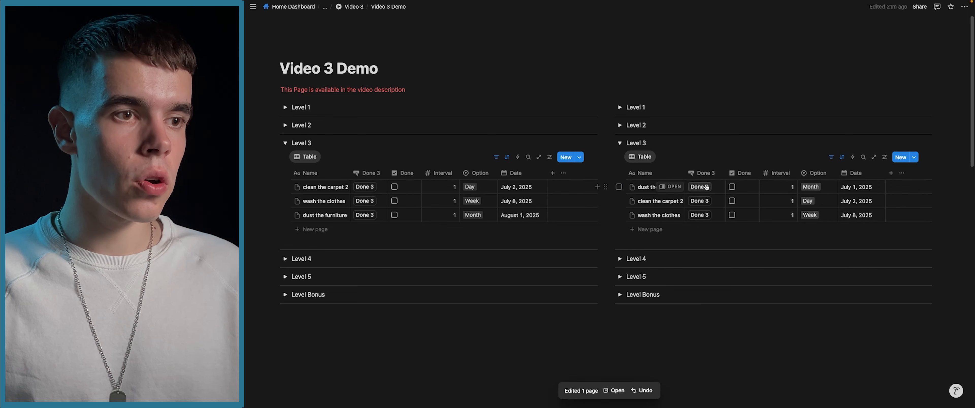
Run Done 3 for dust the furniture in the second Level 3 table
left_click(699, 187)
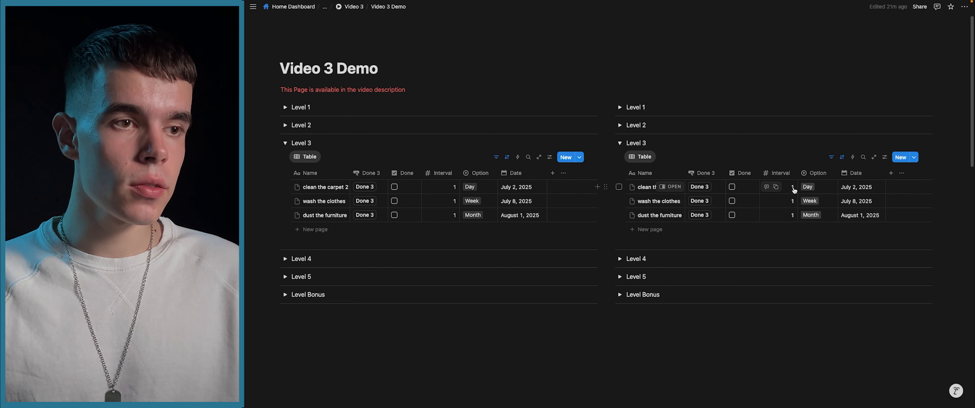
left_click(808, 187)
left_click(813, 204)
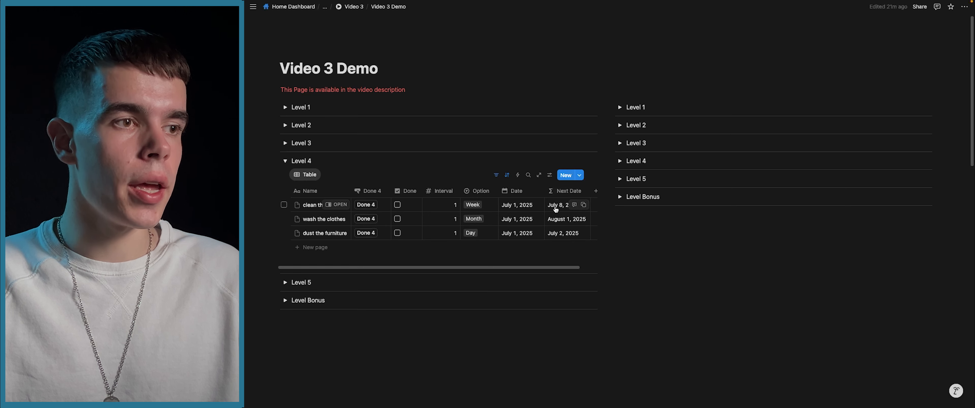
Expand the second Level 4 section and add a formula property named Next Date to its table
left_click(619, 162)
left_click(871, 191)
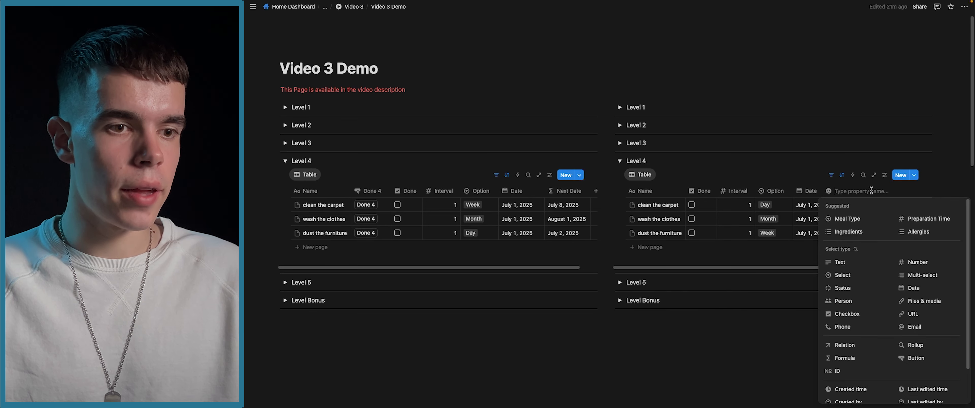
left_click(853, 356)
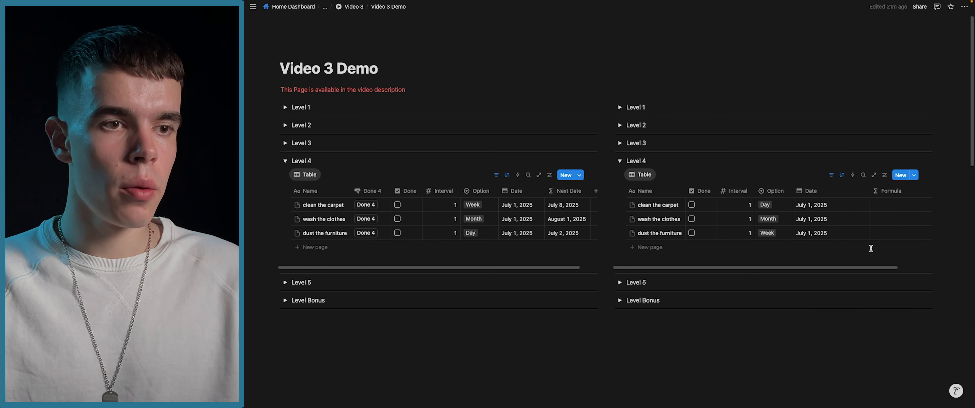
left_click(889, 191)
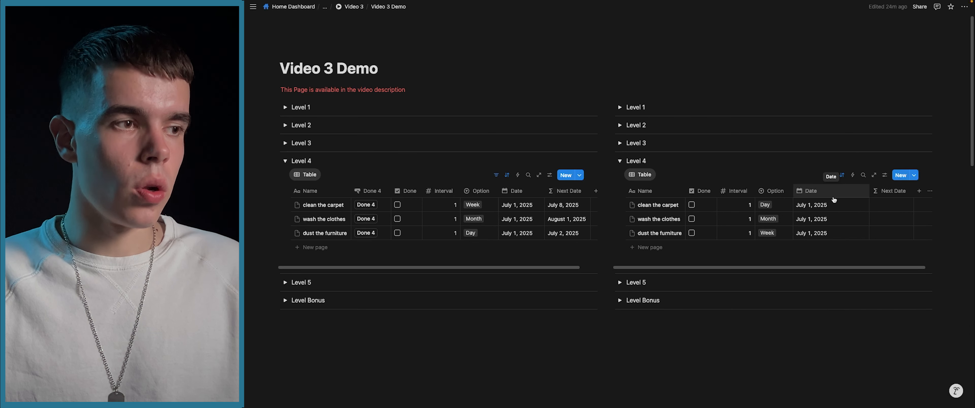
Open the Next Date formula in the first Level 4 table and copy its full text
left_click(572, 193)
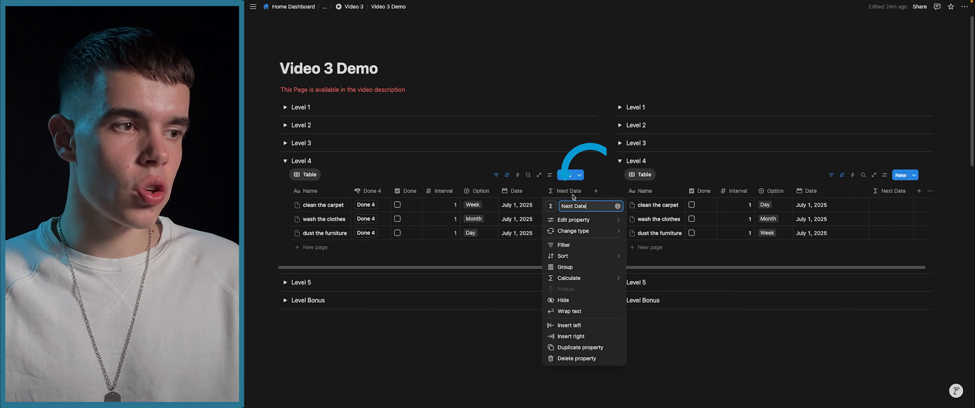
left_click(572, 220)
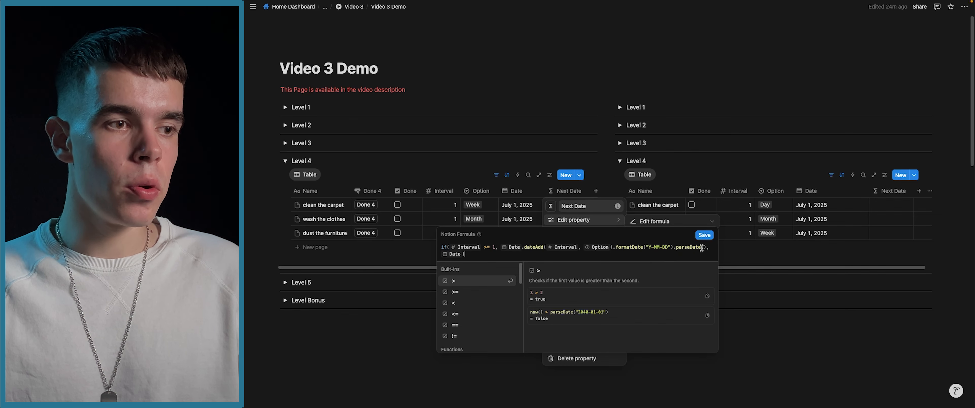
left_click(682, 248)
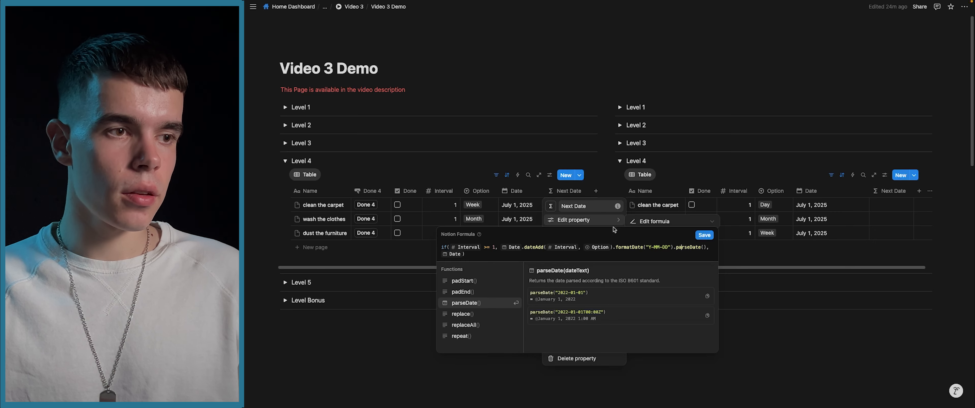
key("ctrl+a")
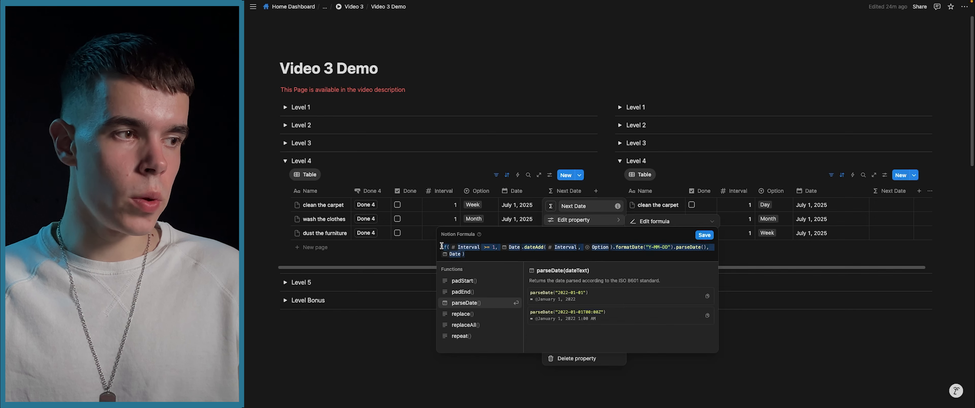
left_click(700, 236)
Set the second Level 4 table's Next Date formula to if(Interval >= 1, Date.dateAdd(Interval, Option).formatDate("Y-MM-DD").parseDate(), Date)
left_click(886, 207)
left_click(885, 205)
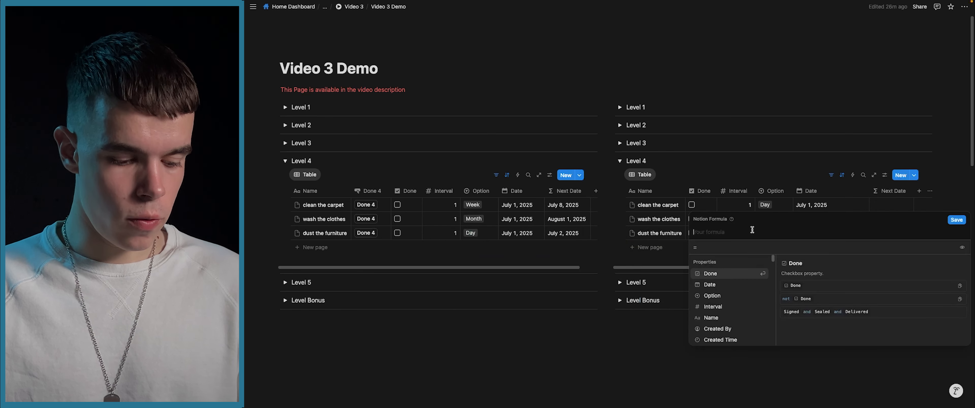
type("if( Interval >= 1, Date.dateAdd( Interval, Option).formatDate(\"Y-MM-DD\").parseDate(), Date )")
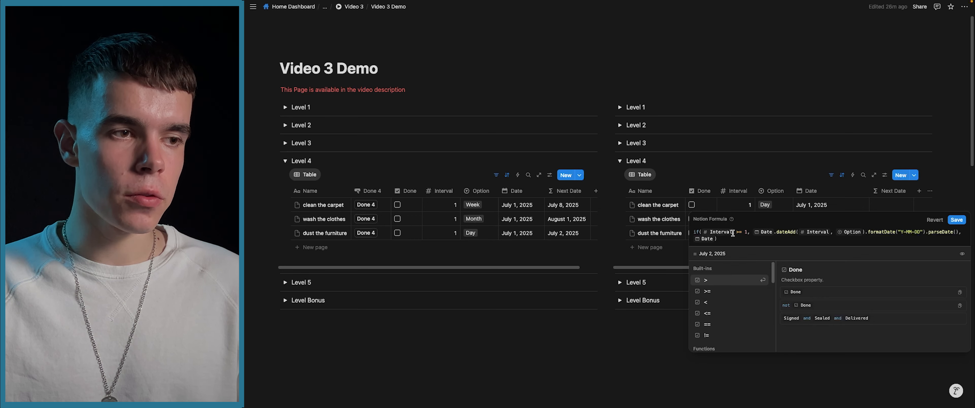
left_click(956, 220)
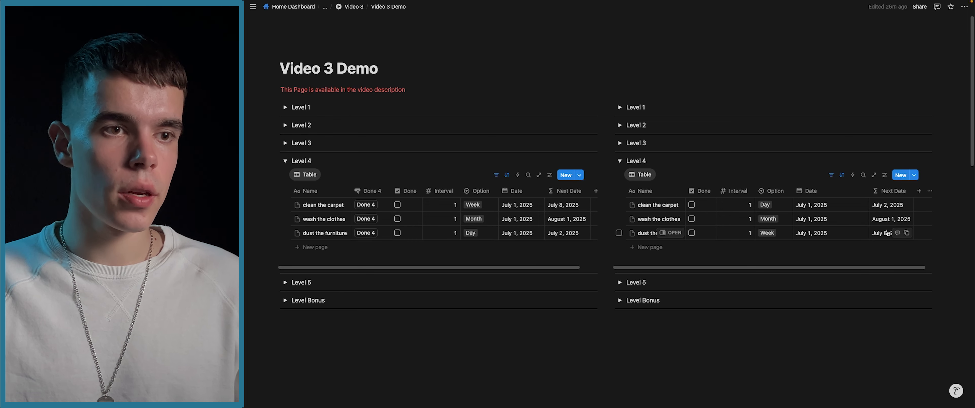
Add a button property named Done 4 to the second Level 4 table
left_click(919, 191)
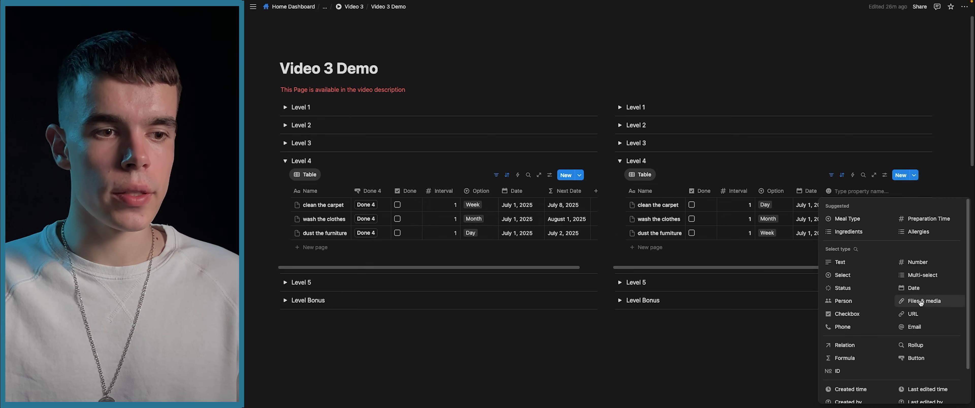
left_click(918, 357)
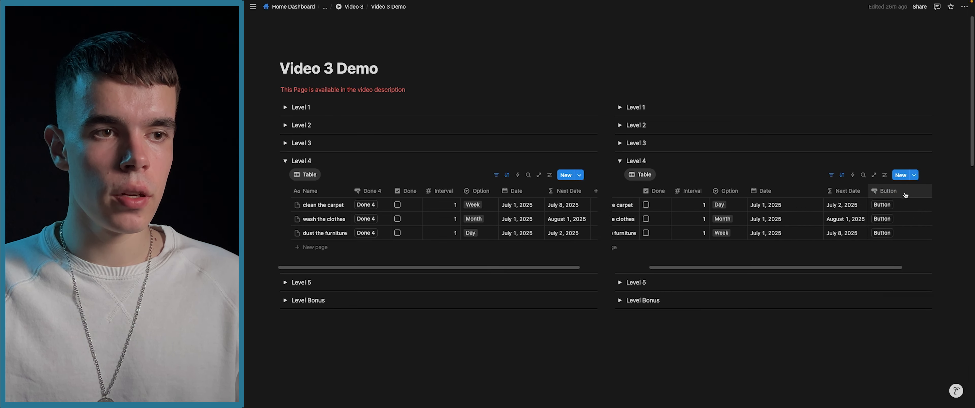
left_click(904, 192)
left_click_drag(903, 206, 875, 206)
type("Done 4")
key("Return")
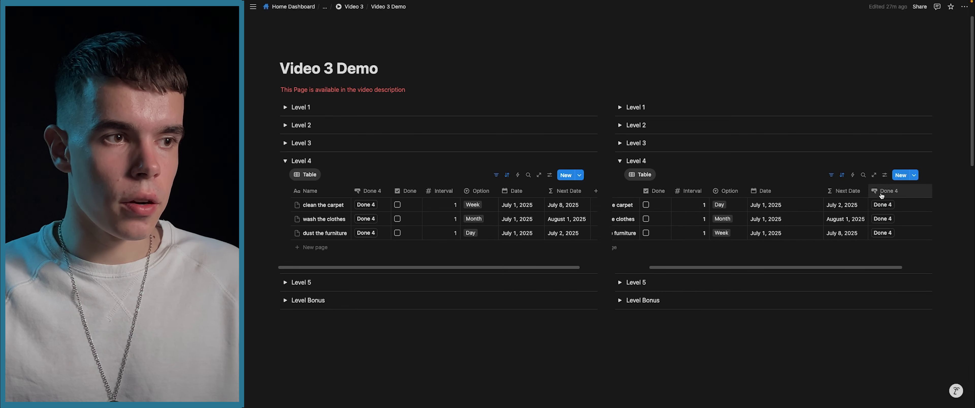
Move the Done 4 column directly after Name in the second Level 4 table and narrow the Date column
left_click_drag(882, 195, 676, 194)
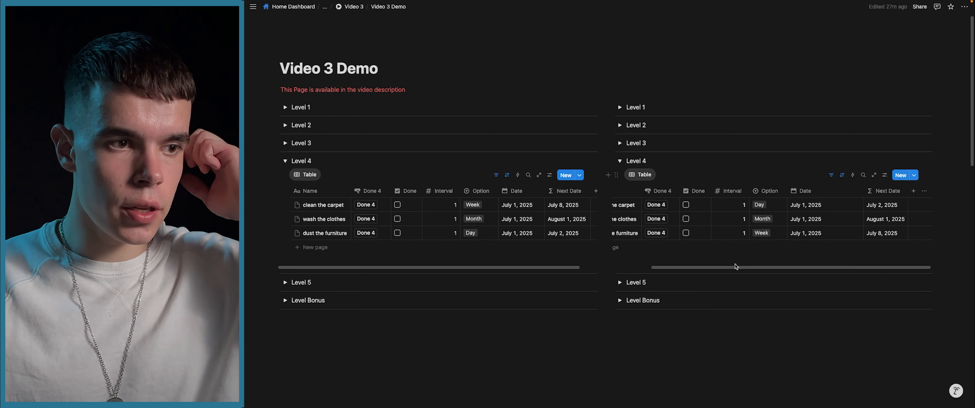
scroll(735, 265, "left", 3)
left_click_drag(907, 192, 868, 195)
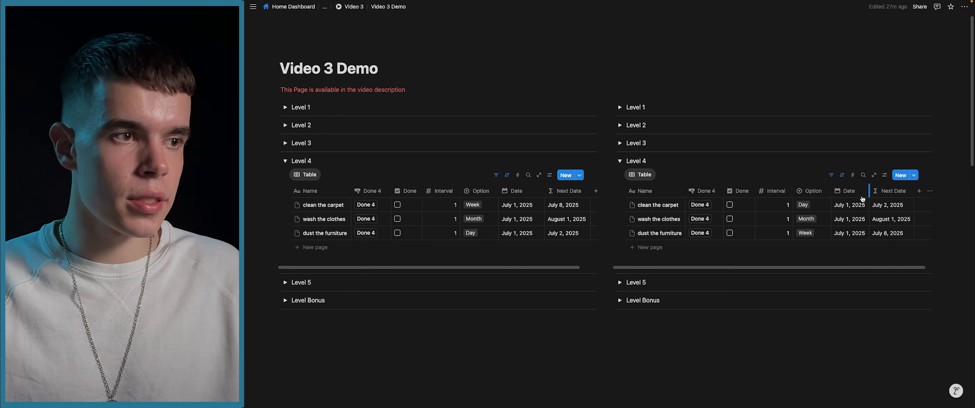
Review the Done 4 automation in the first Level 4 table and copy the formula that sets its Done property
left_click(370, 190)
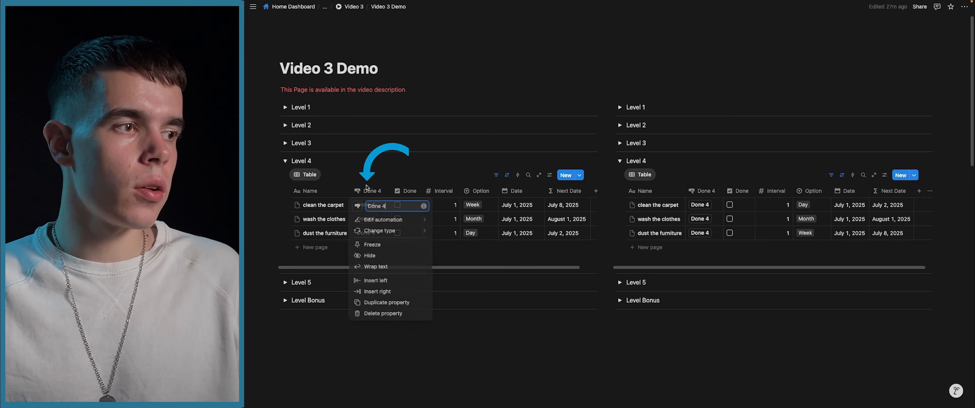
left_click(383, 223)
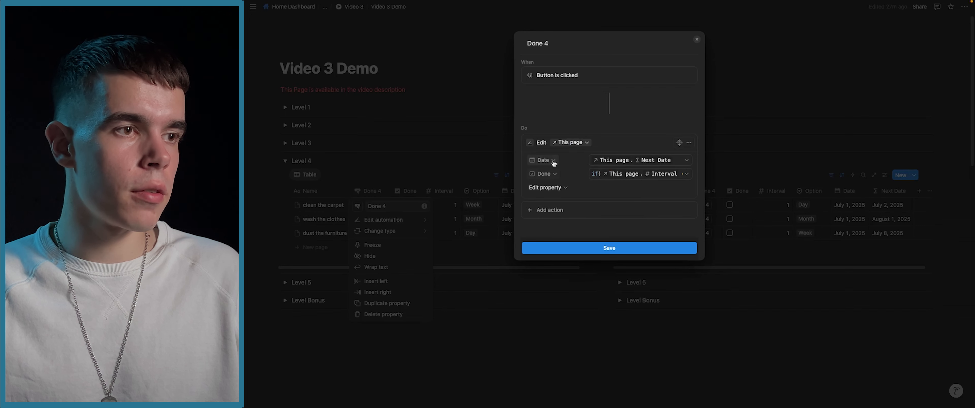
left_click(641, 160)
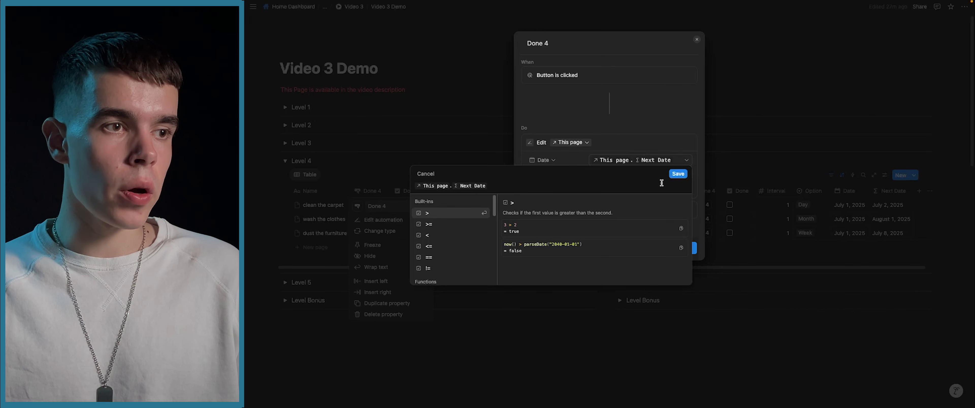
left_click(684, 174)
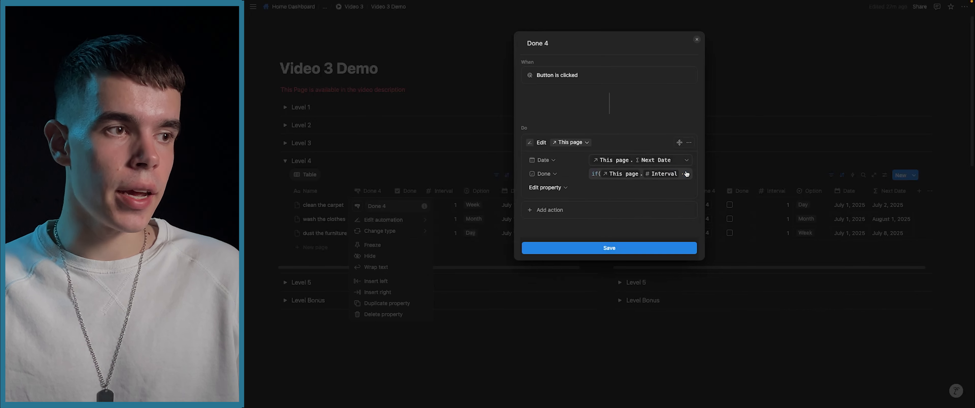
left_click(616, 176)
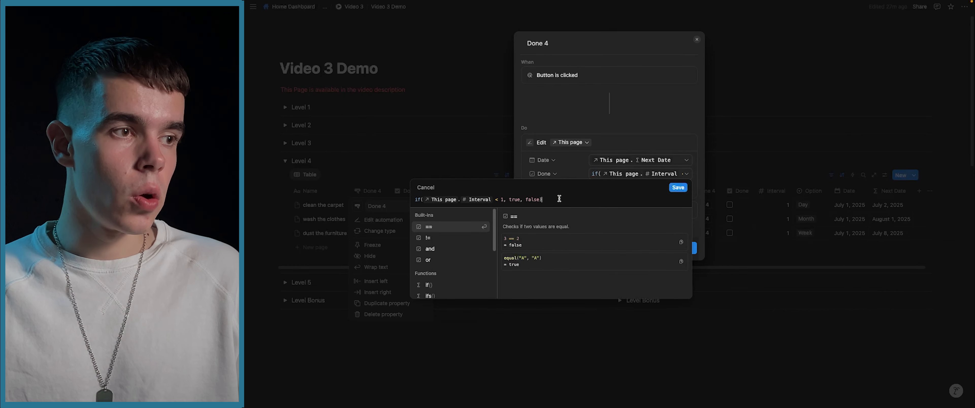
left_click_drag(568, 200, 409, 204)
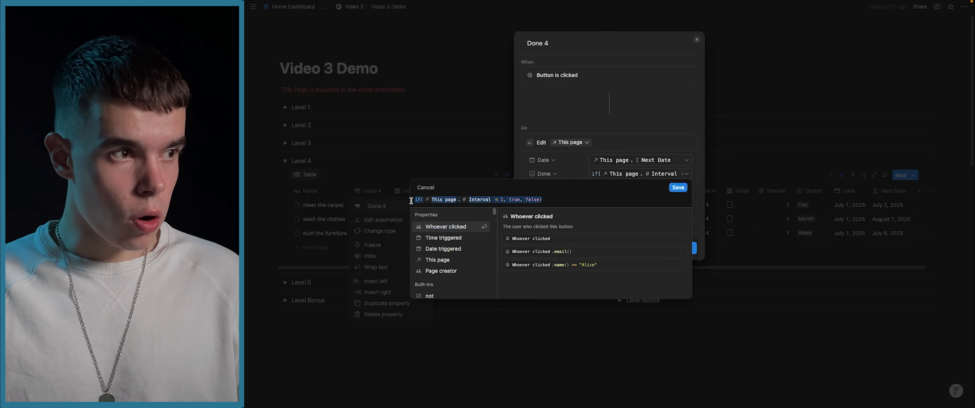
left_click(678, 187)
left_click(661, 248)
Add an edit-property action to the second Level 4 table's Done 4 automation that sets Date to the formula This page.Next Date
left_click(703, 193)
left_click(709, 218)
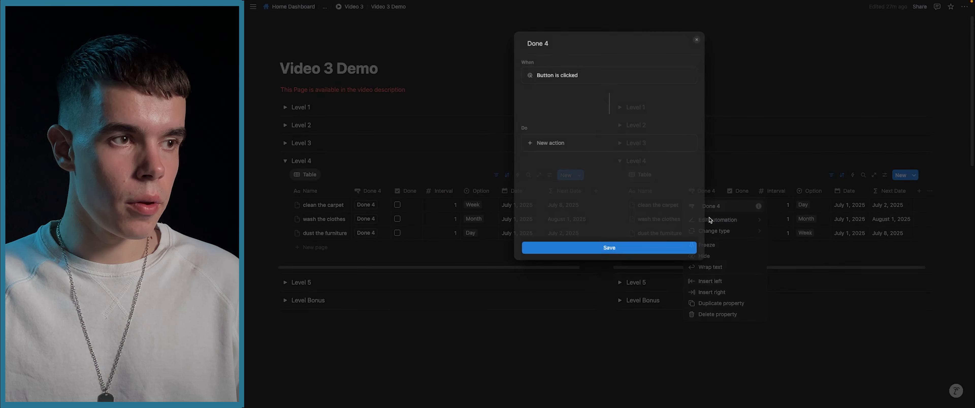
left_click(581, 149)
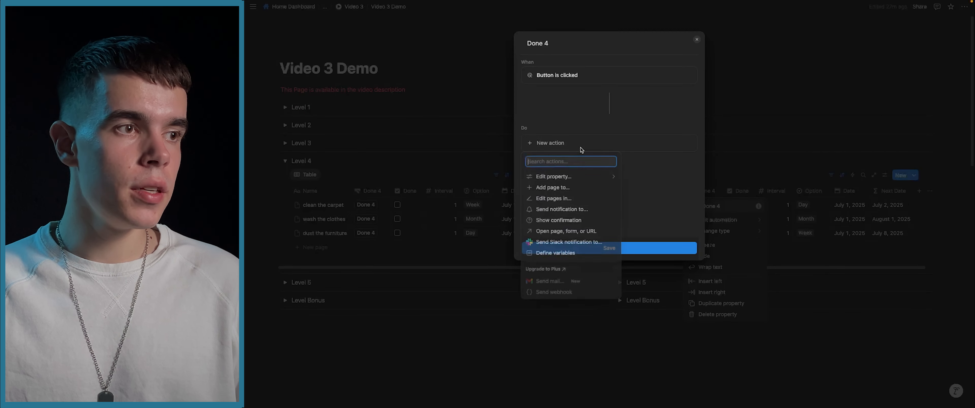
left_click(564, 175)
left_click(559, 221)
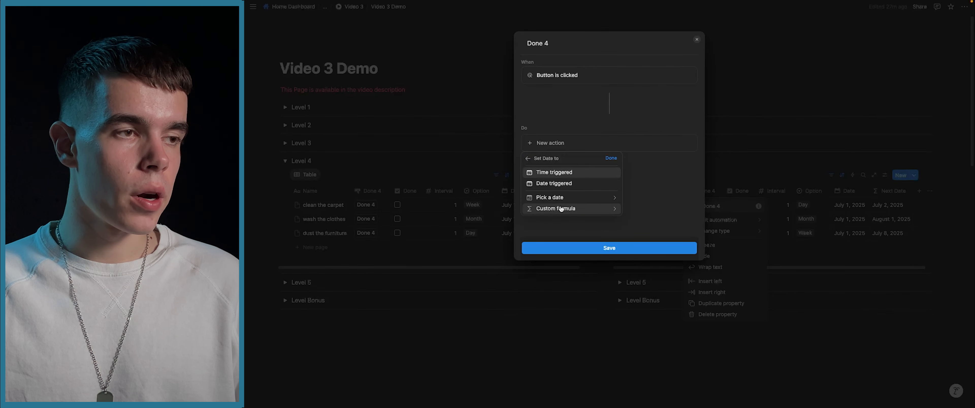
left_click(561, 209)
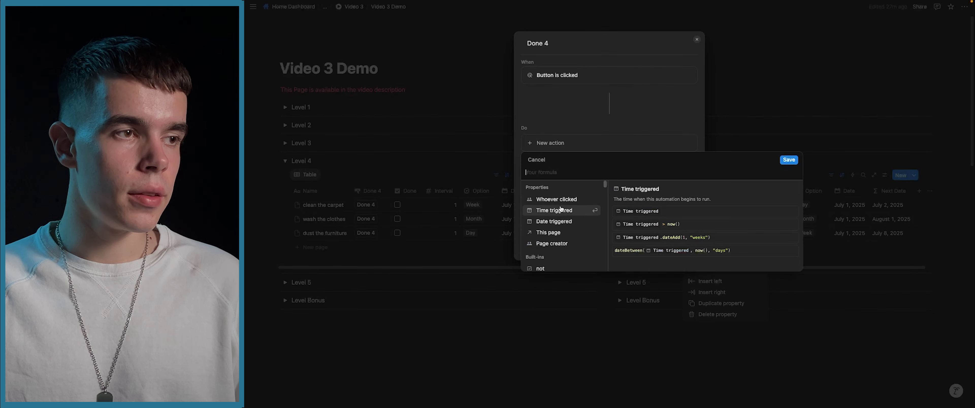
left_click(553, 232)
type(".")
left_click(548, 269)
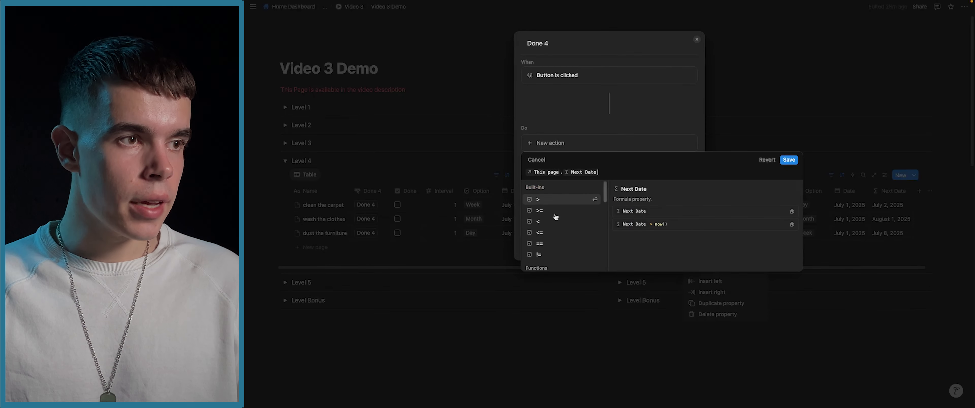
left_click(791, 161)
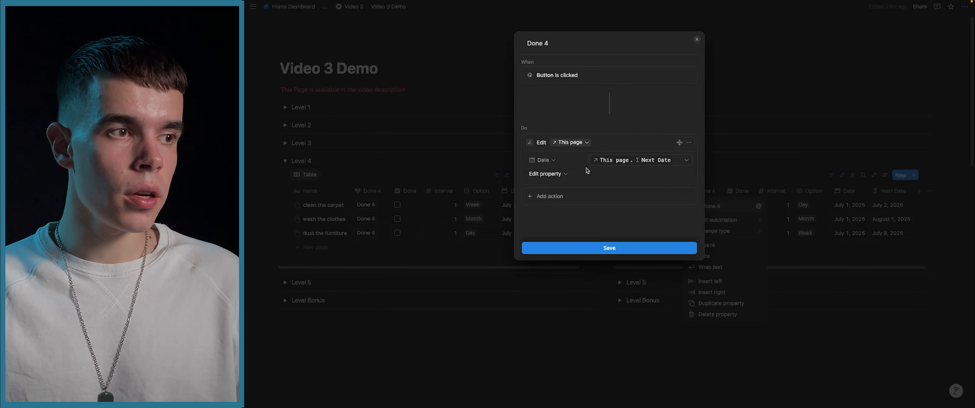
Set Done in the same automation to the formula if(This page.Interval < 1, true, false), relinking the Interval property, and save the automation
left_click(545, 173)
left_click(543, 237)
left_click(602, 174)
left_click(605, 212)
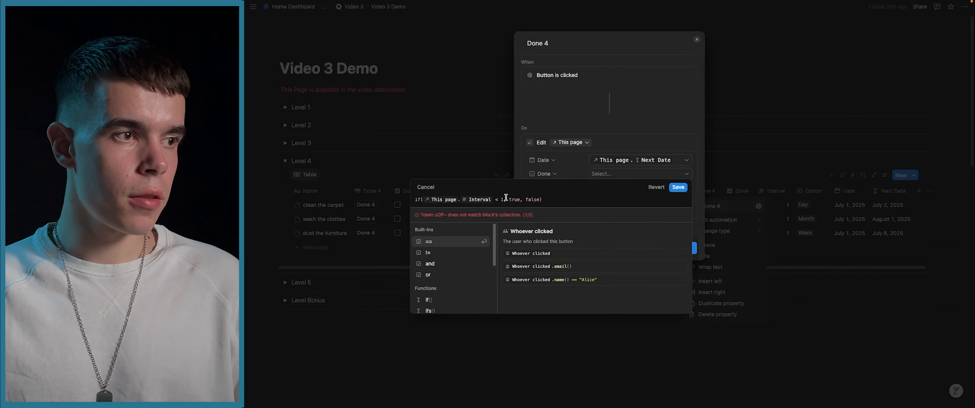
left_click(498, 198)
key("BackSpace")
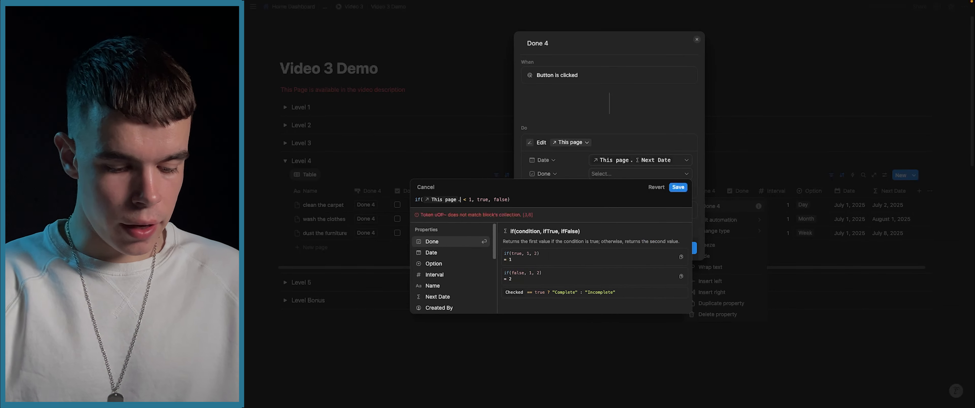
type("in")
left_click(449, 242)
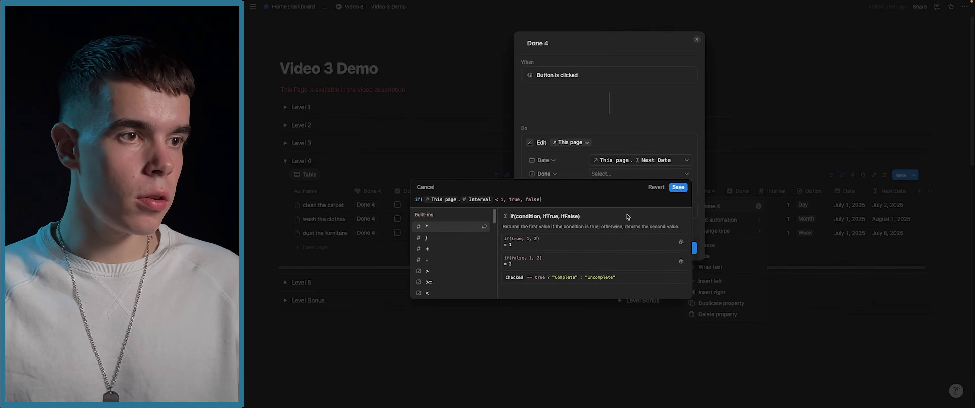
left_click(678, 187)
left_click(641, 246)
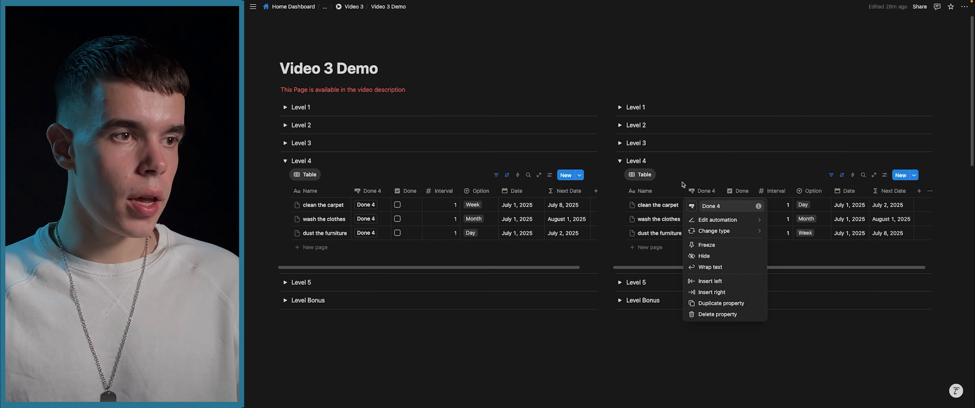
left_click(677, 157)
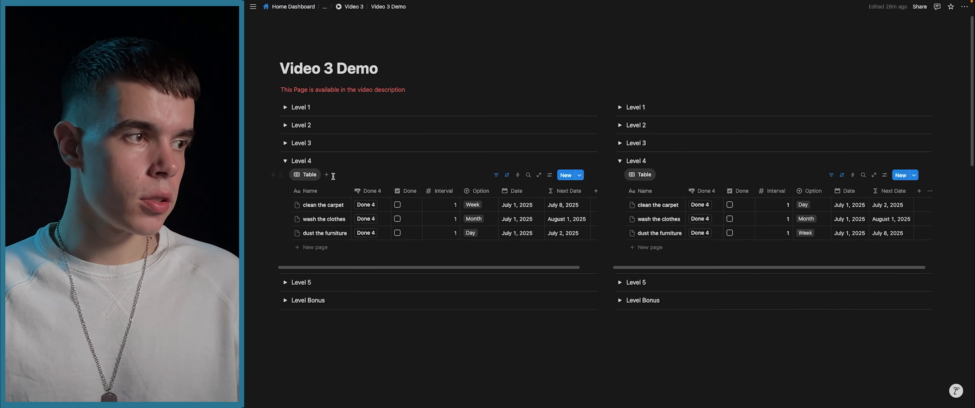
Duplicate the clean the carpet row in the first Level 4 table
left_click(270, 204)
left_click(303, 222)
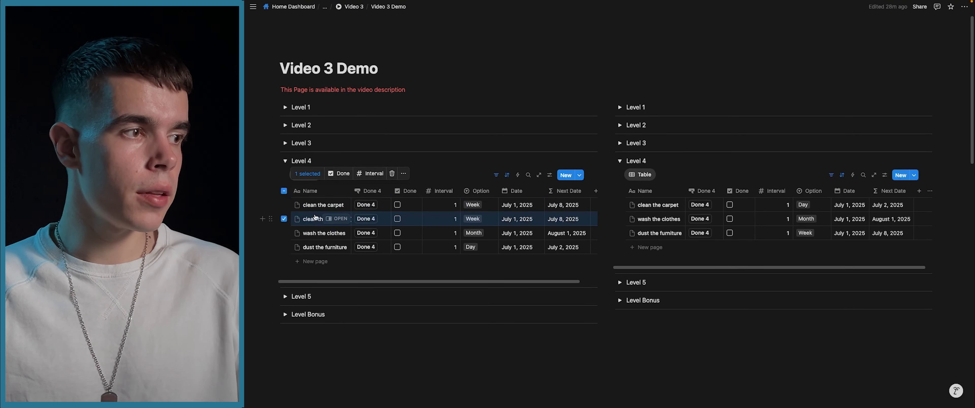
Rename the two carpet rows in the first Level 4 table as clean the carpet 1 and clean the carpet 2
left_click(315, 204)
type("1")
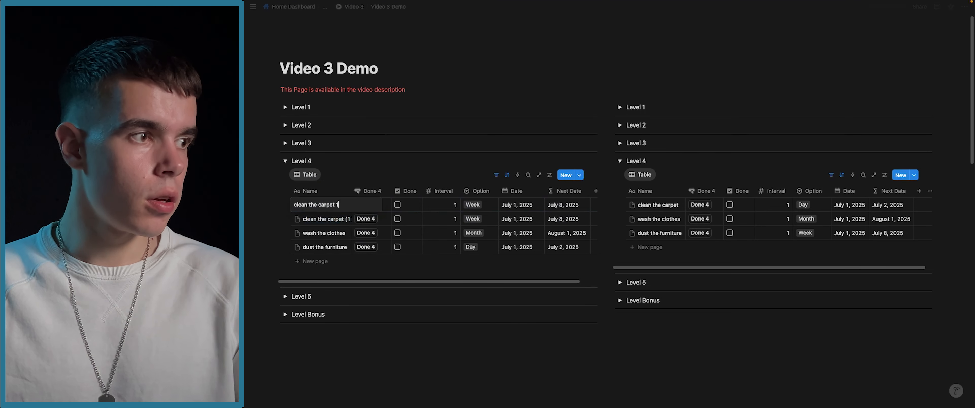
key("Return")
left_click(316, 221)
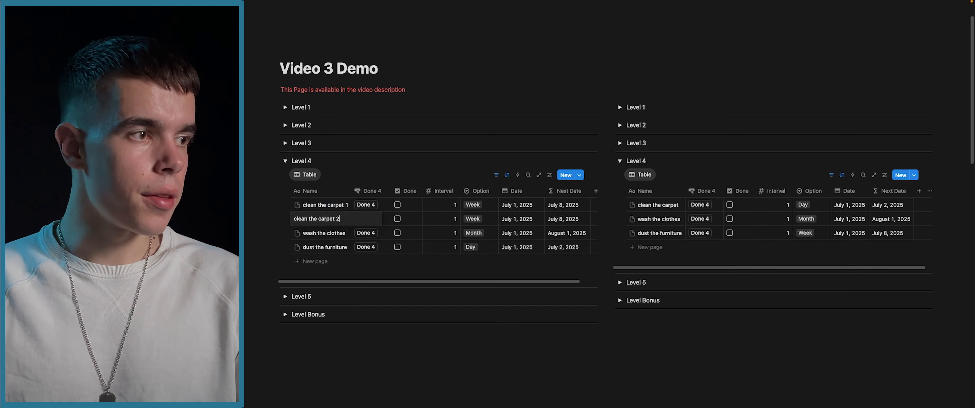
type("2")
key("Return")
Set the Interval of clean the carpet 1 to 0 and clear its Option value
left_click(450, 206)
type("0")
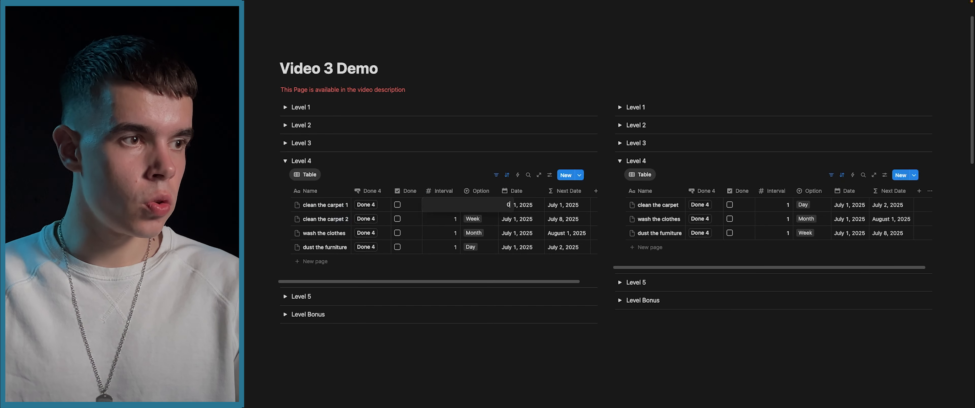
key("Return")
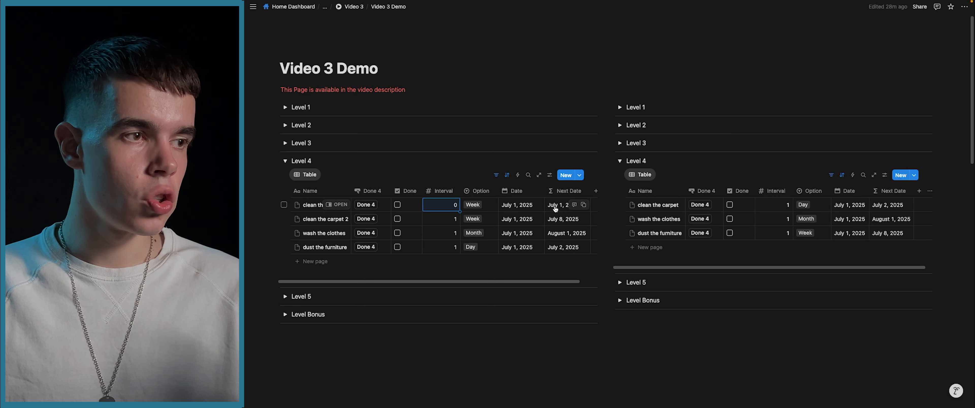
key("Right")
key("BackSpace")
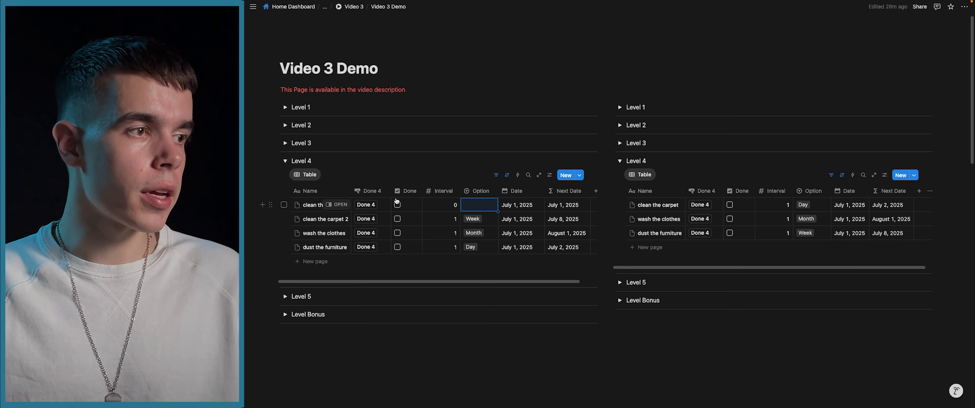
Run Done 4 in the first Level 4 table for clean the carpet 1, clean the carpet 2, dust the furniture and wash the clothes
left_click(368, 205)
left_click(369, 205)
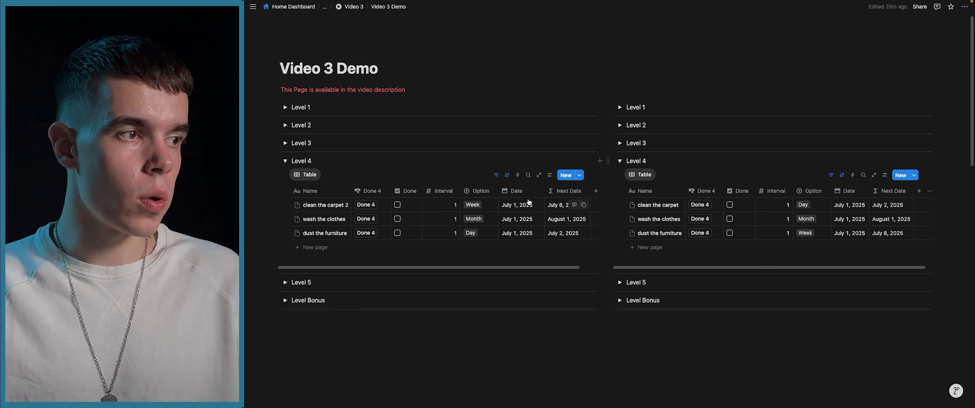
left_click(370, 205)
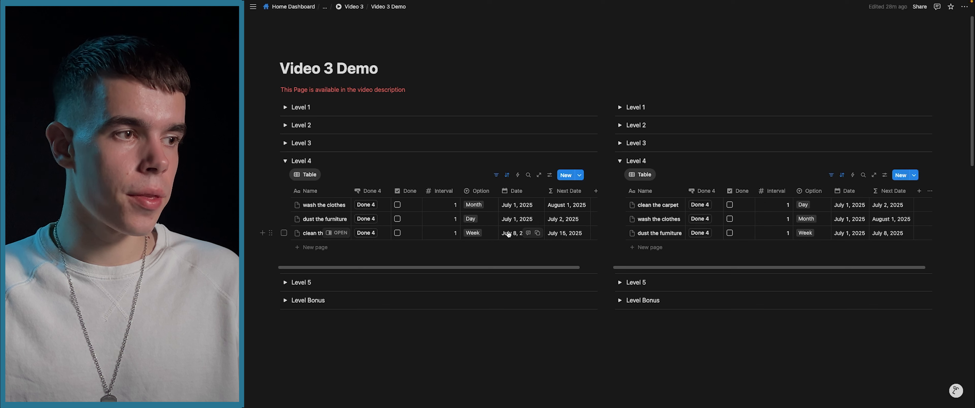
left_click(366, 219)
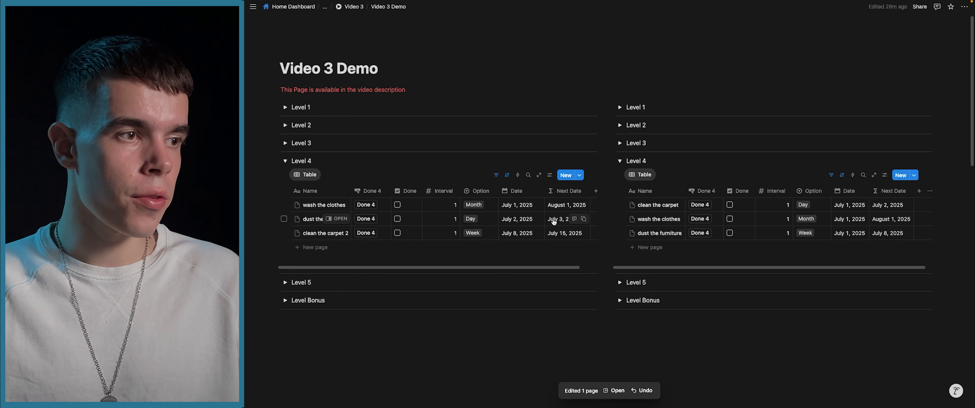
left_click(366, 204)
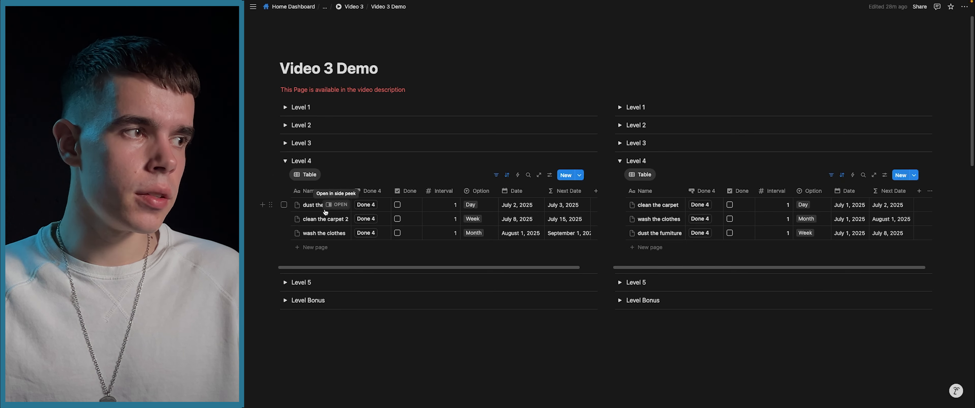
Run Done 4 in the second Level 4 table for clean the carpet, dust the furniture and wash the clothes
left_click(702, 205)
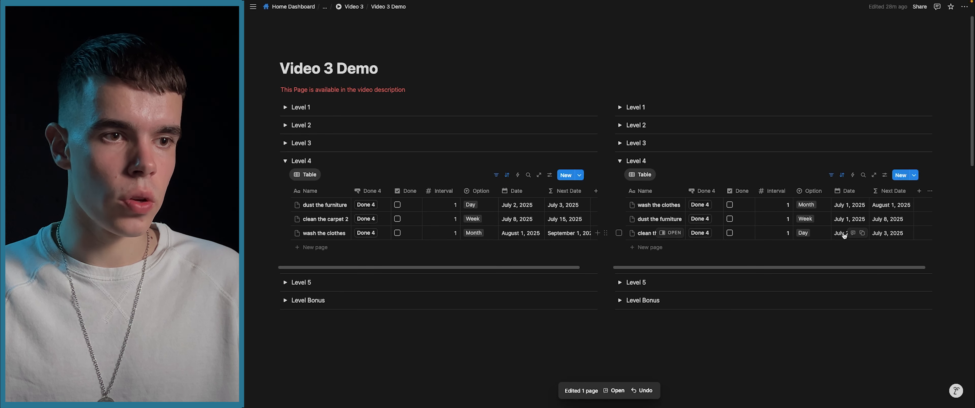
left_click(695, 219)
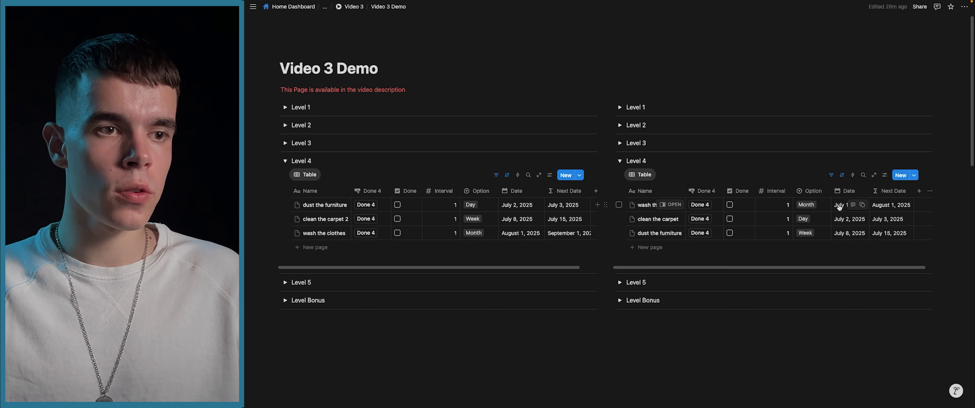
left_click(700, 205)
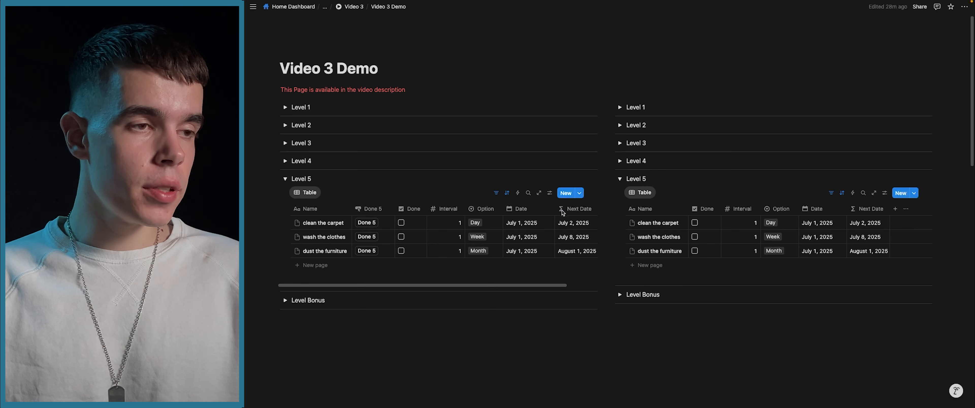
Add a button property named Done 5 to the second Level 5 table and place it between Name and Done
left_click(894, 209)
left_click(908, 359)
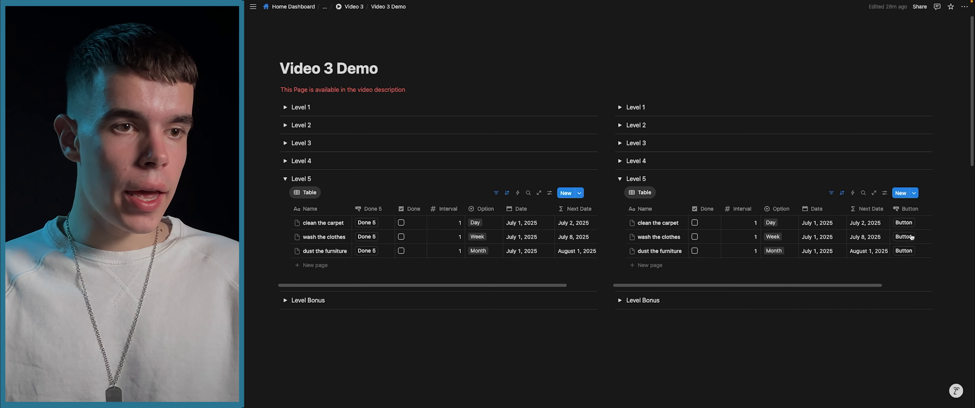
left_click_drag(910, 209, 732, 209)
left_click(705, 209)
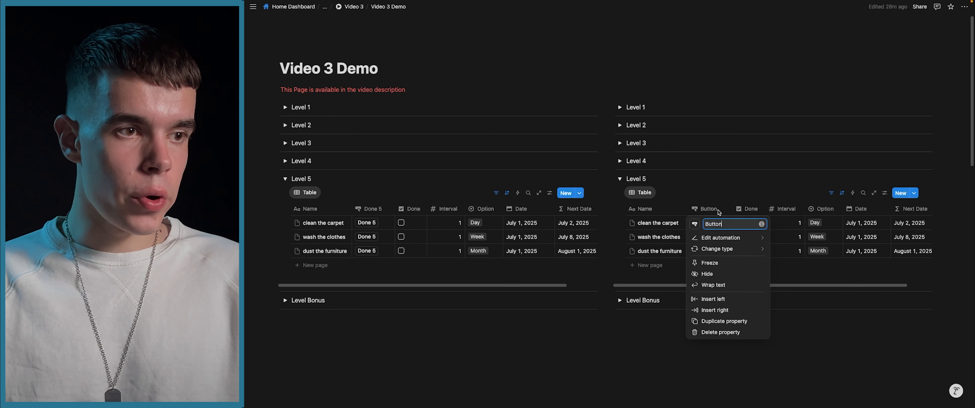
type("Done 5")
key("Return")
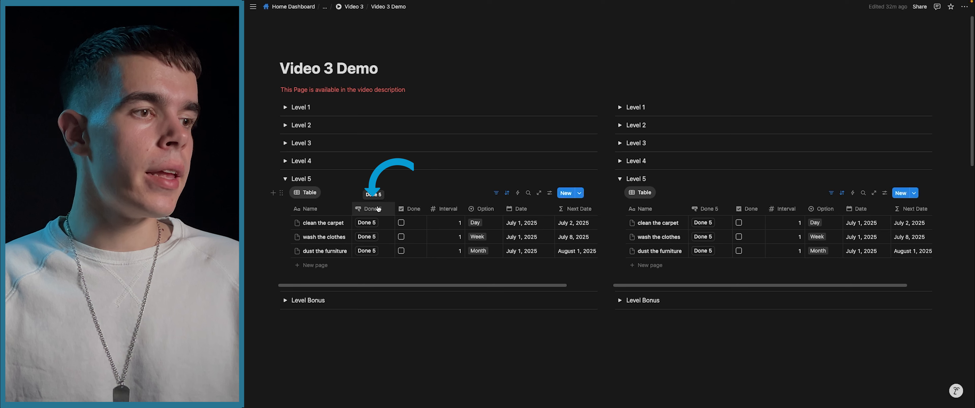
Review the actions of the Done 5 automation in the first Level 5 table
left_click(378, 209)
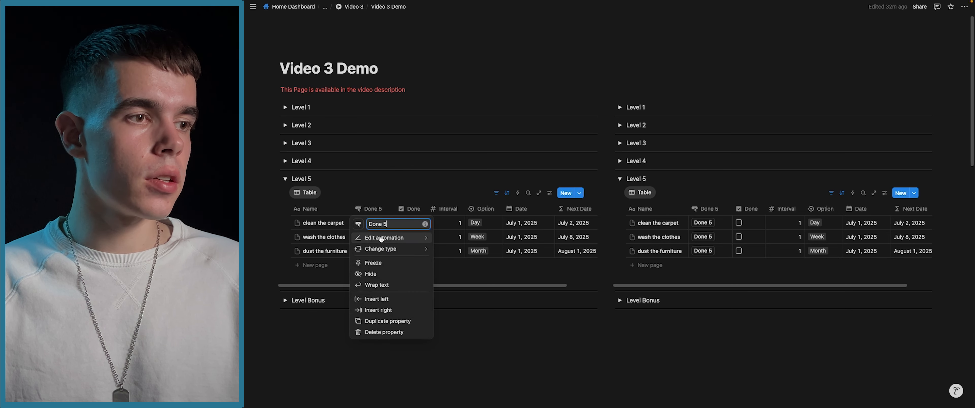
left_click(381, 238)
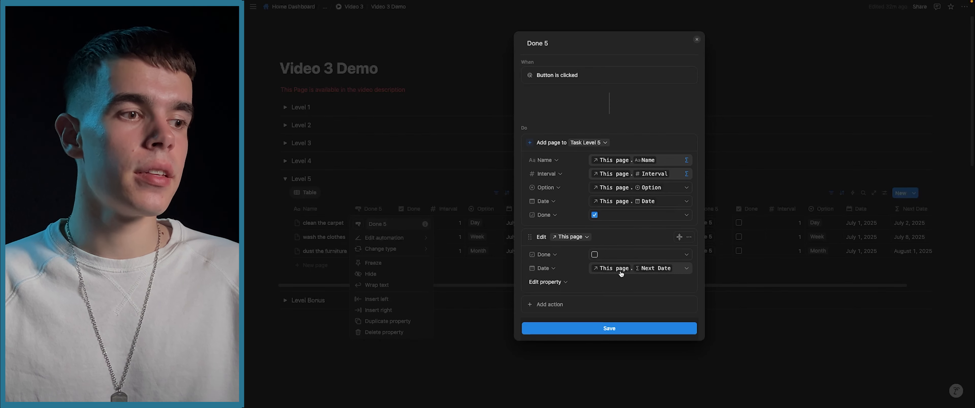
left_click(616, 329)
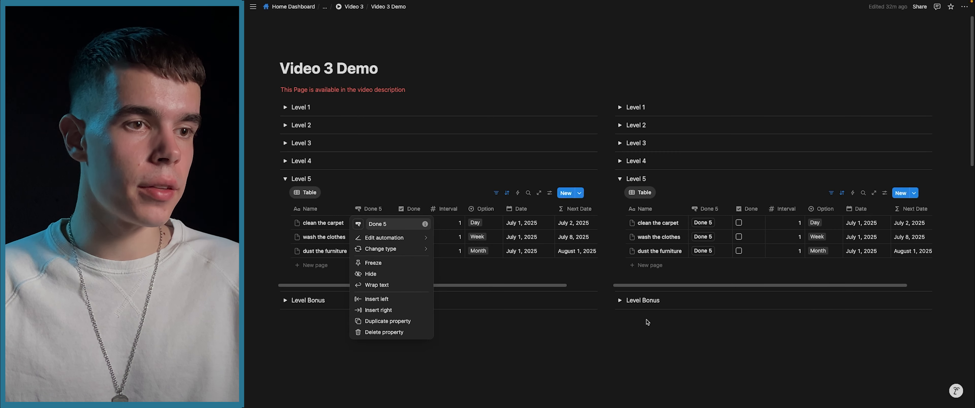
left_click(788, 212)
Add an add-page action targeting Task Level 5 build to the second Level 5 table's Done 5 automation
scroll(784, 212, "right", 1)
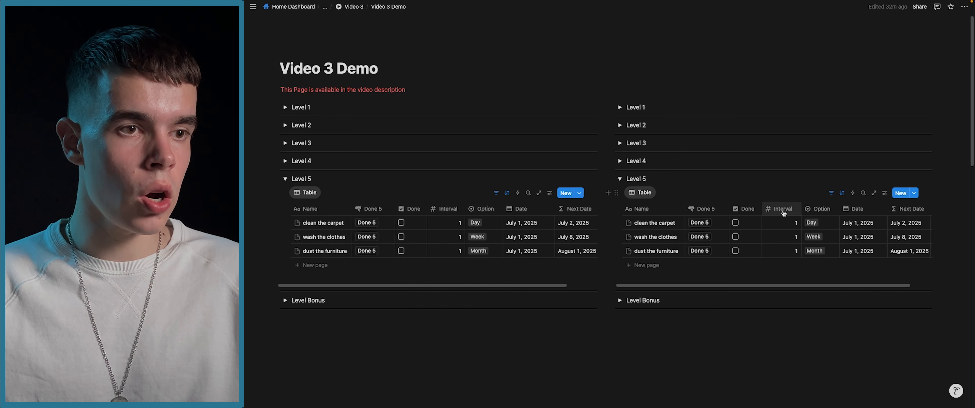
left_click(913, 209)
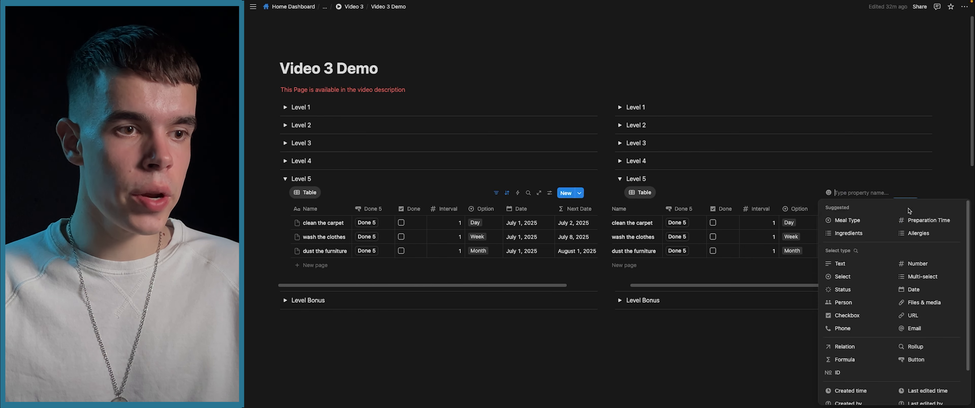
left_click(663, 213)
left_click(666, 213)
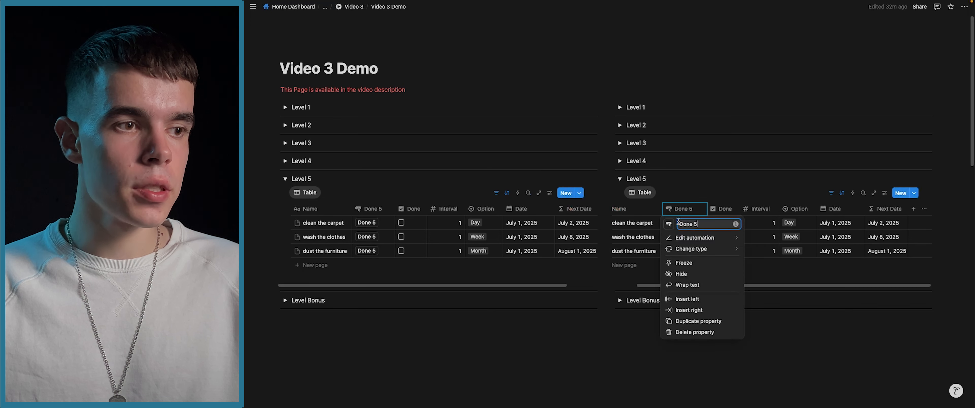
left_click(693, 238)
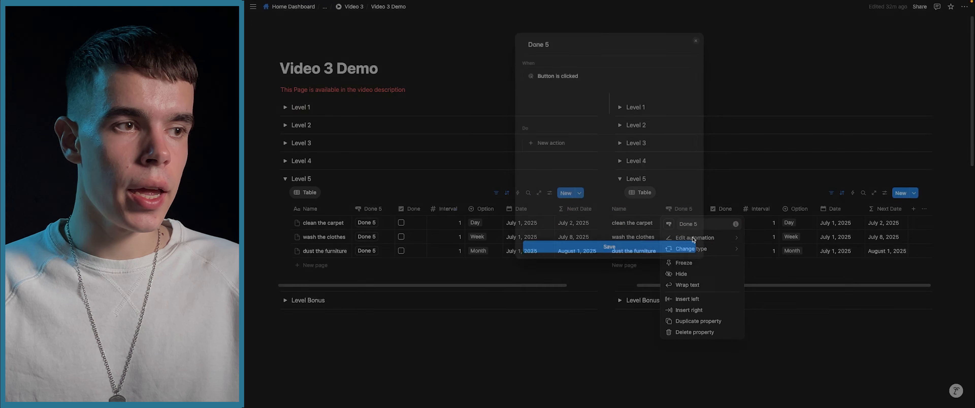
left_click(556, 145)
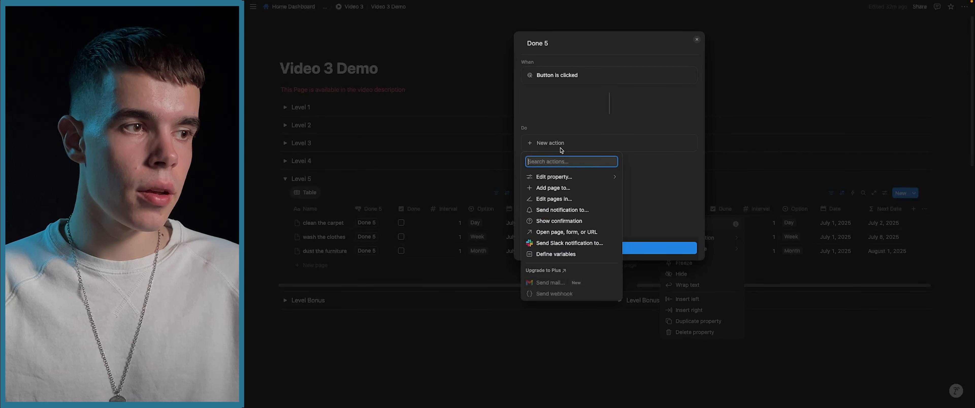
left_click(560, 188)
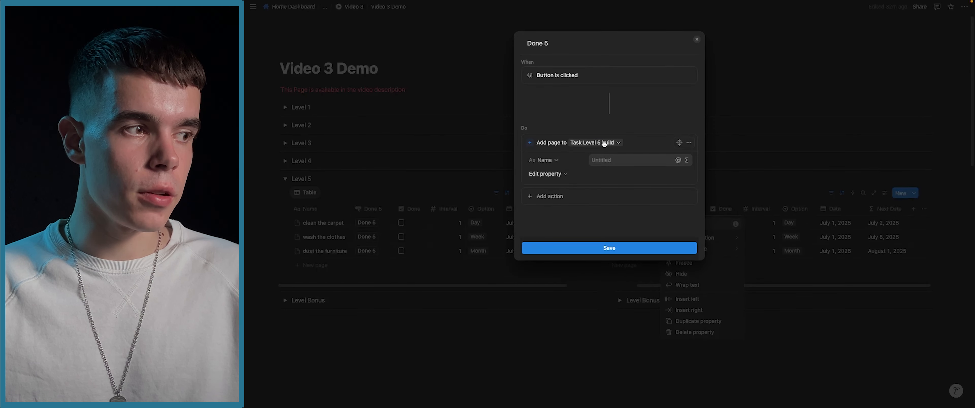
Set the new page's Name to the formula This page.Name
left_click(686, 161)
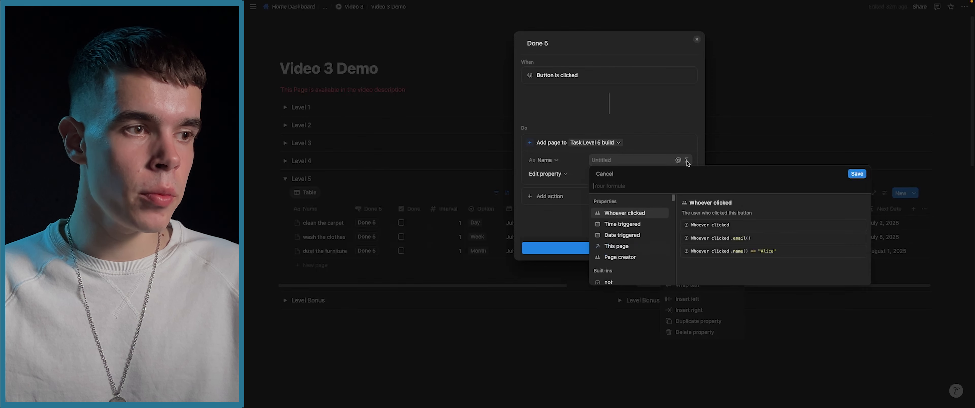
left_click(621, 247)
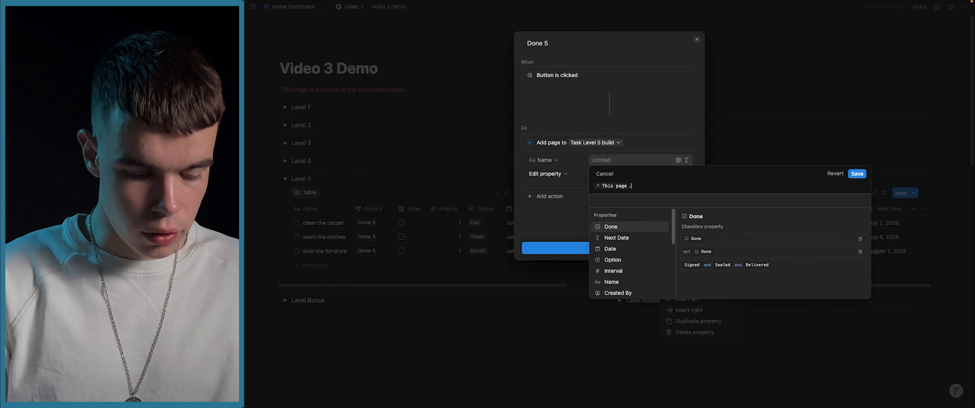
left_click(612, 268)
left_click(857, 174)
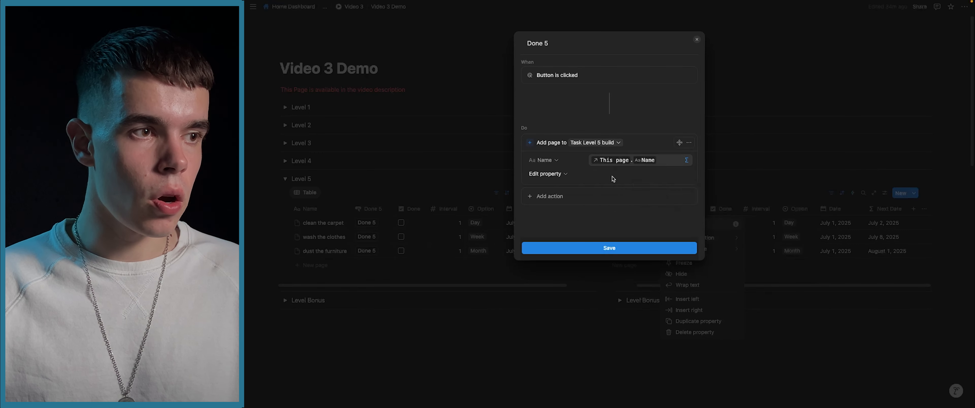
Add the Interval property to the add-page action and set it to the formula This page.Interval
left_click(548, 174)
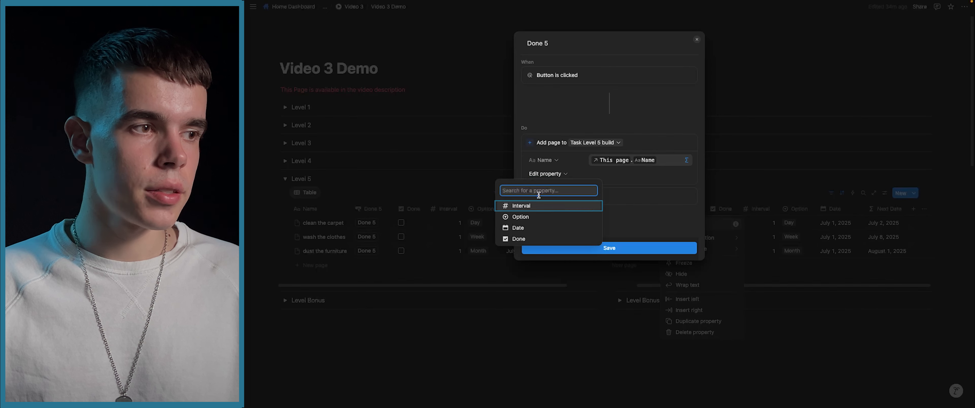
left_click(542, 205)
left_click(686, 174)
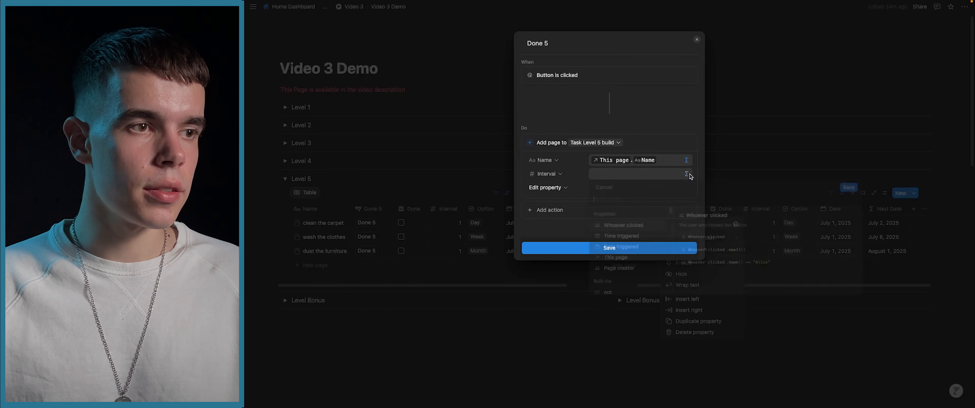
left_click(621, 260)
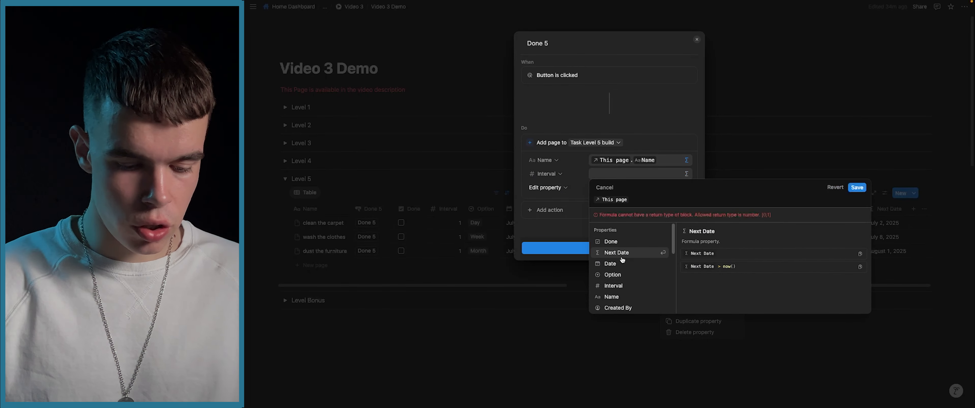
left_click(614, 277)
left_click(857, 187)
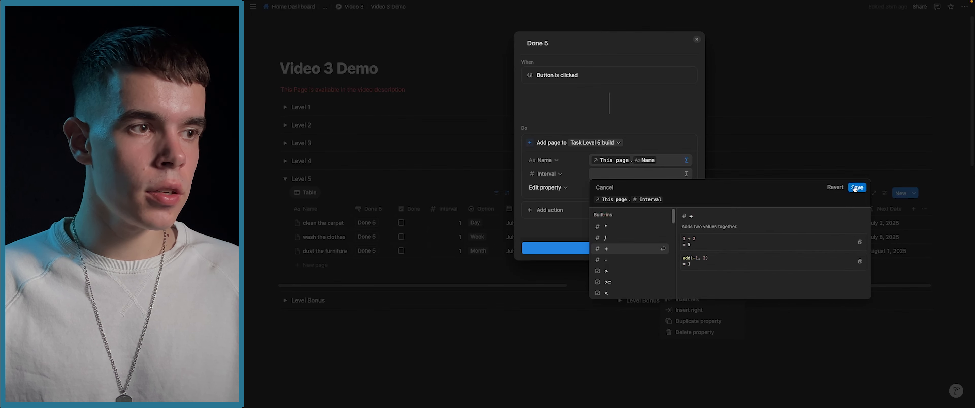
Add the Option property to the add-page action and set it to the formula This page.Option
left_click(546, 187)
left_click(527, 220)
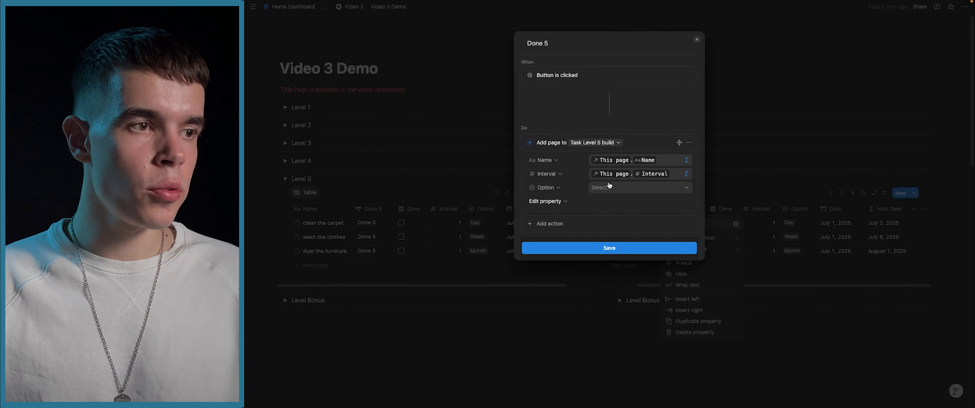
left_click(635, 261)
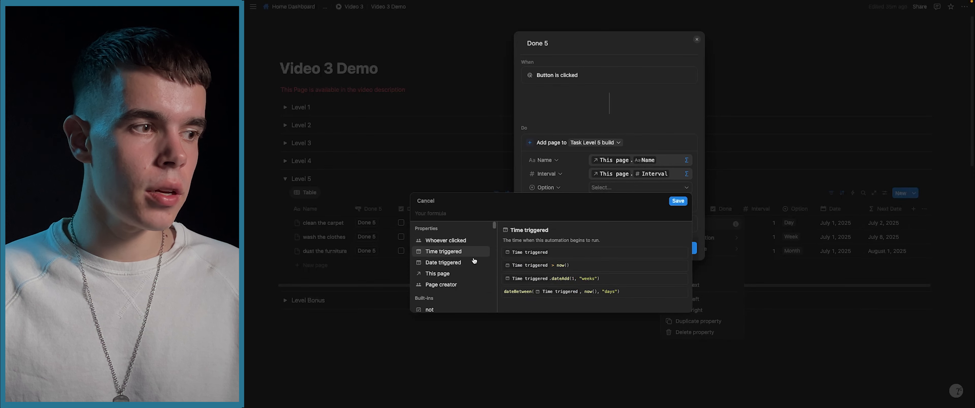
left_click(451, 273)
type(".")
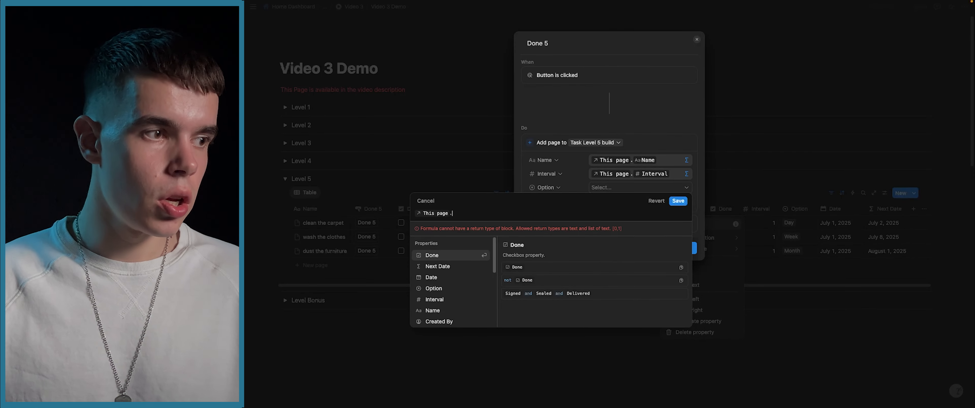
left_click(446, 294)
left_click(678, 201)
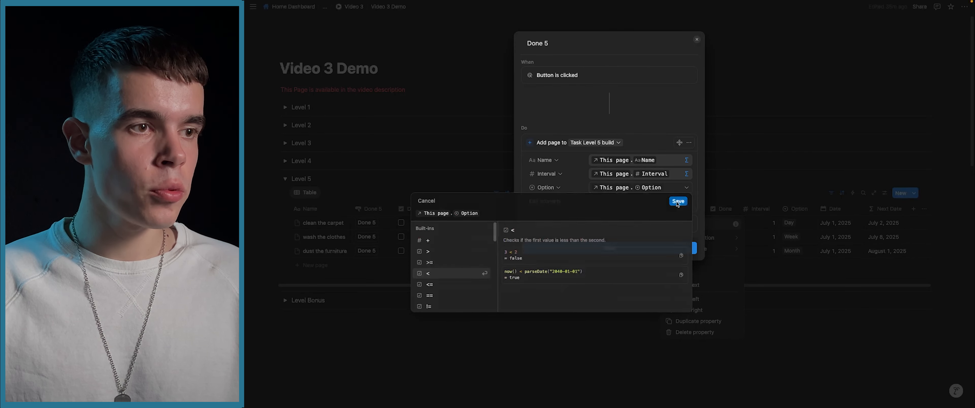
Add the Date property to the add-page action and set it to the formula This page.Date
left_click(546, 201)
left_click(536, 232)
left_click(604, 204)
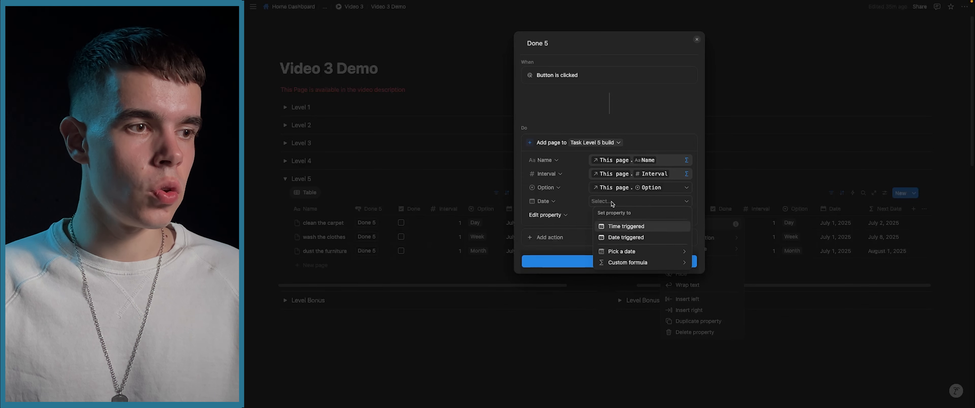
left_click(621, 261)
type(". Date")
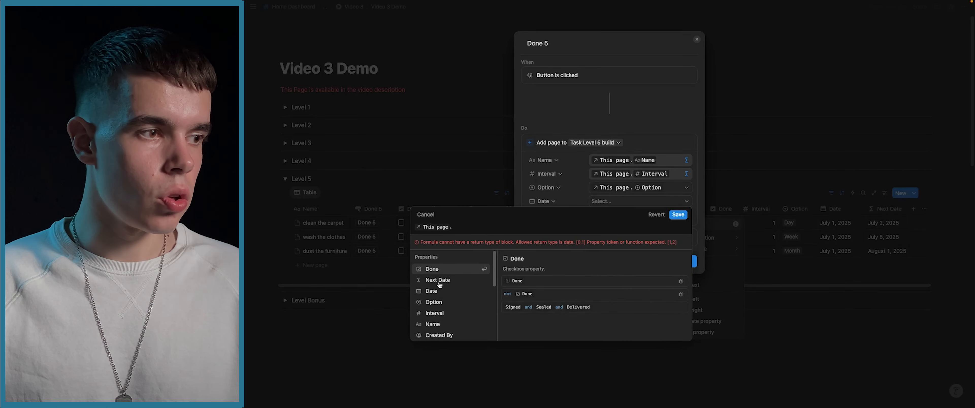
left_click(436, 291)
left_click(678, 215)
Add the Done property to the add-page action and set it to Checked
left_click(573, 217)
left_click(541, 232)
left_click(602, 215)
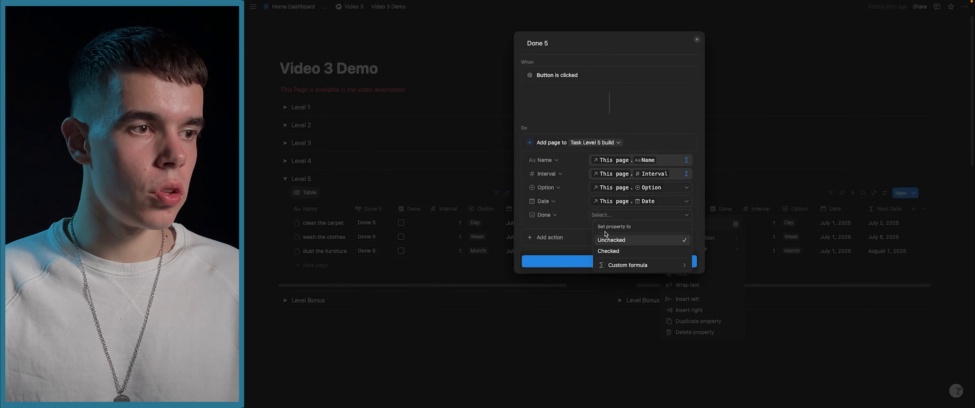
left_click(608, 246)
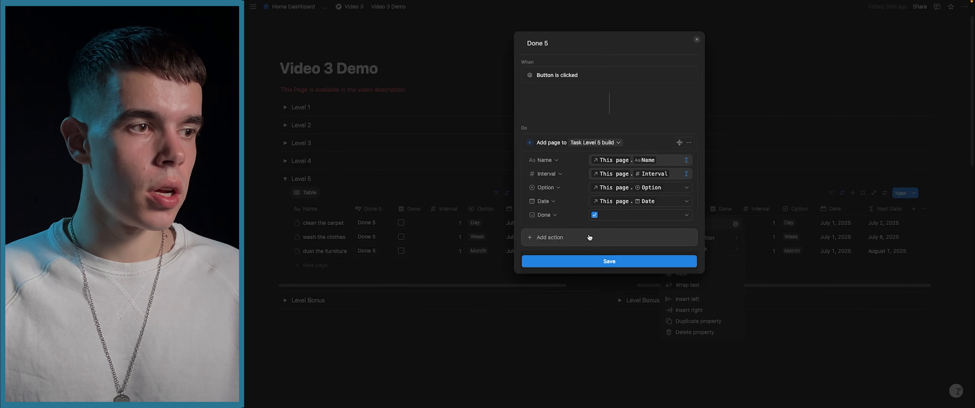
Add an edit-property action to the Done 5 automation that sets this page's Done to Unchecked
left_click(556, 240)
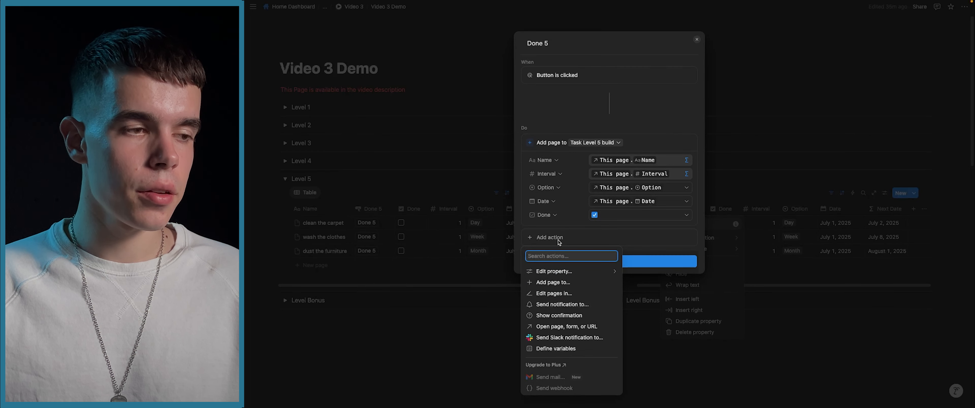
left_click(563, 271)
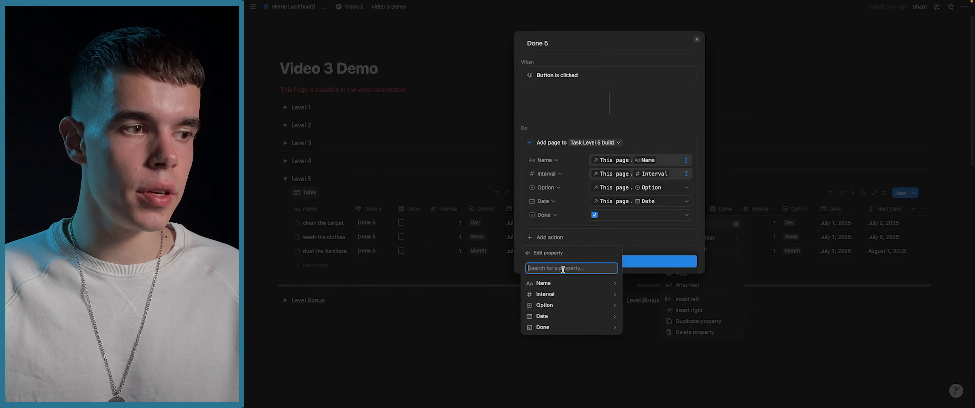
left_click(562, 327)
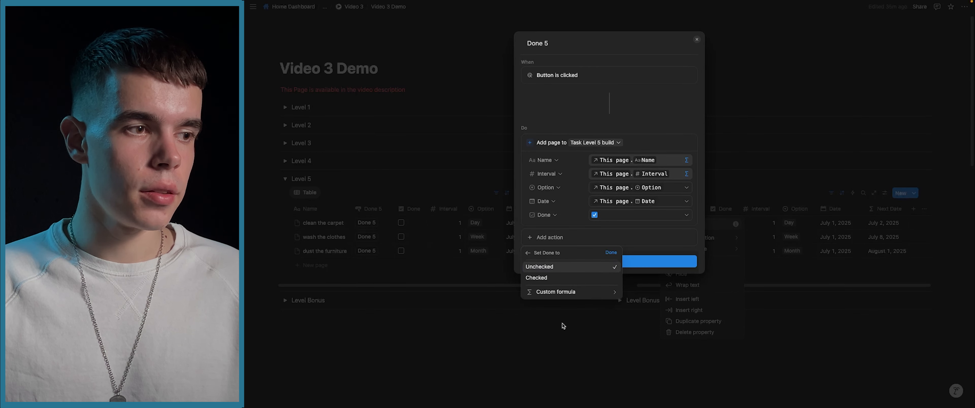
left_click(566, 266)
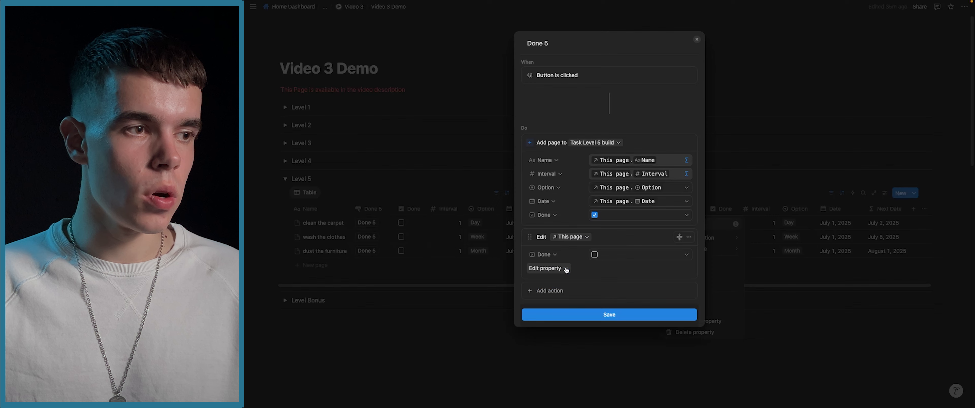
Add the Date property to the edit action, set it to the formula This page.Next Date, and save
left_click(549, 269)
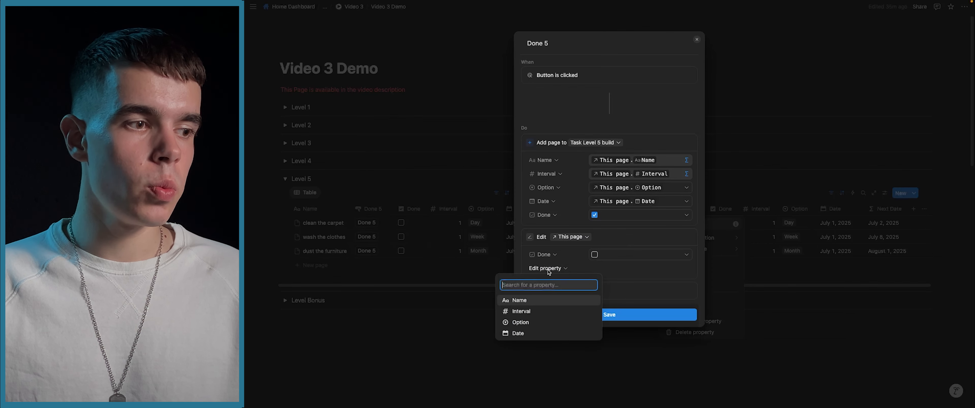
left_click(527, 333)
left_click(678, 270)
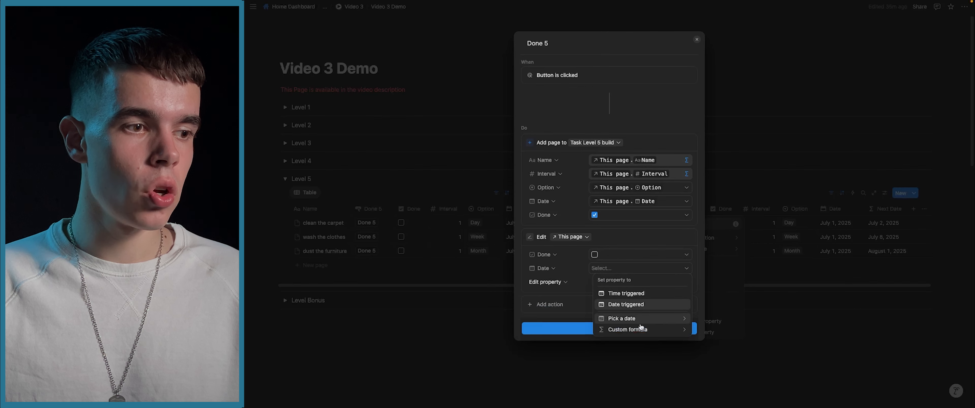
left_click(621, 330)
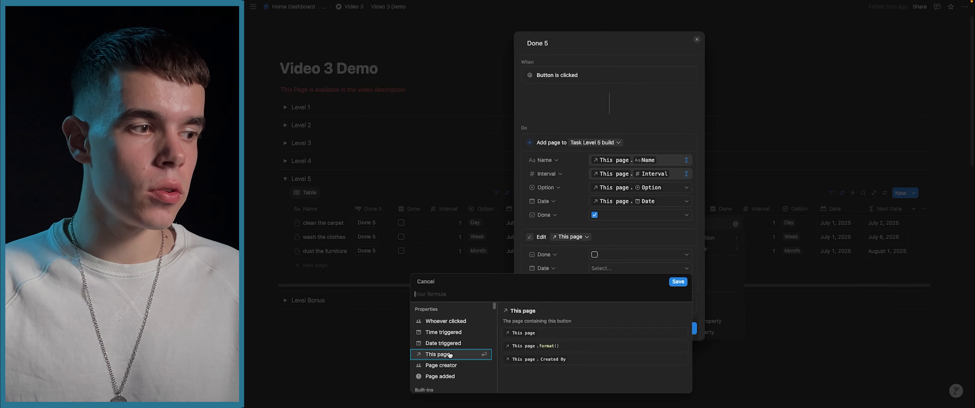
left_click(438, 354)
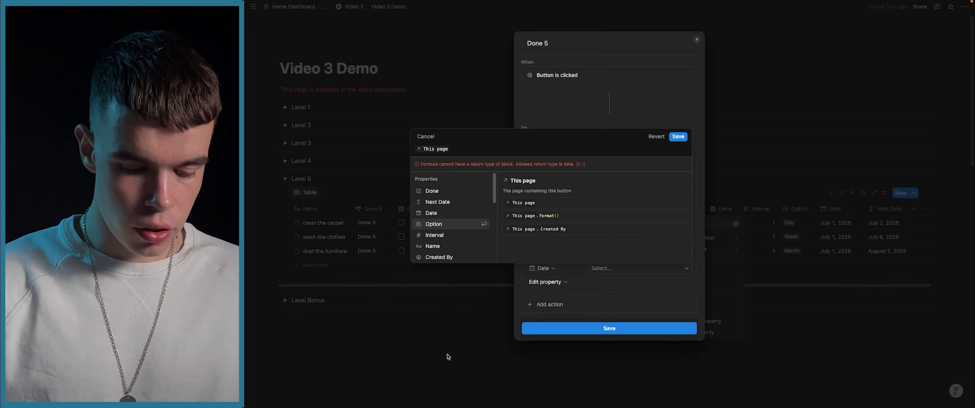
left_click(453, 203)
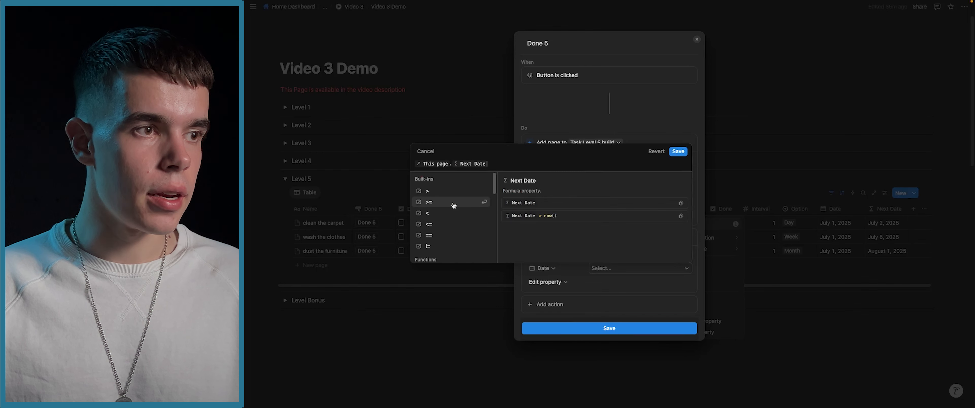
left_click(678, 151)
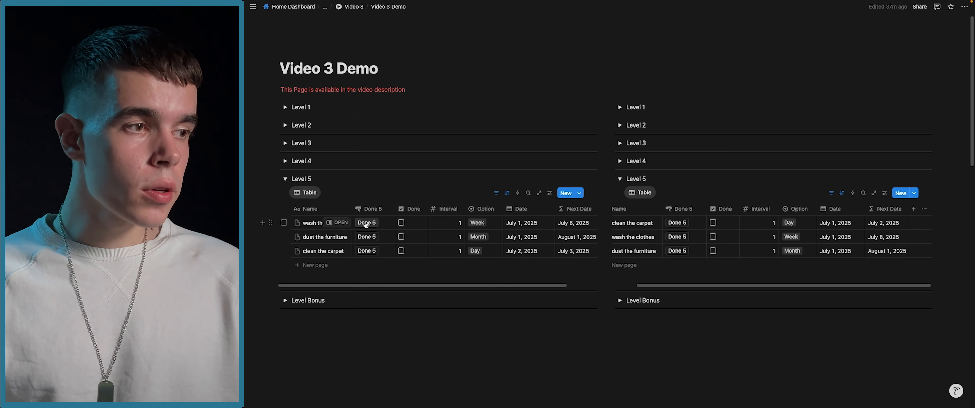
Run Done 5 for "clean the carpet" in the first Level 5 table and again in the Task Level 5 database
left_click(362, 223)
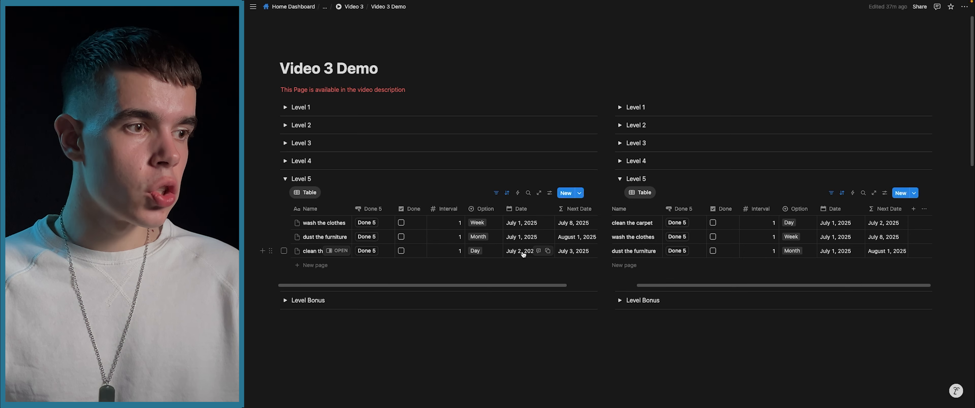
scroll(464, 284, "down", 6)
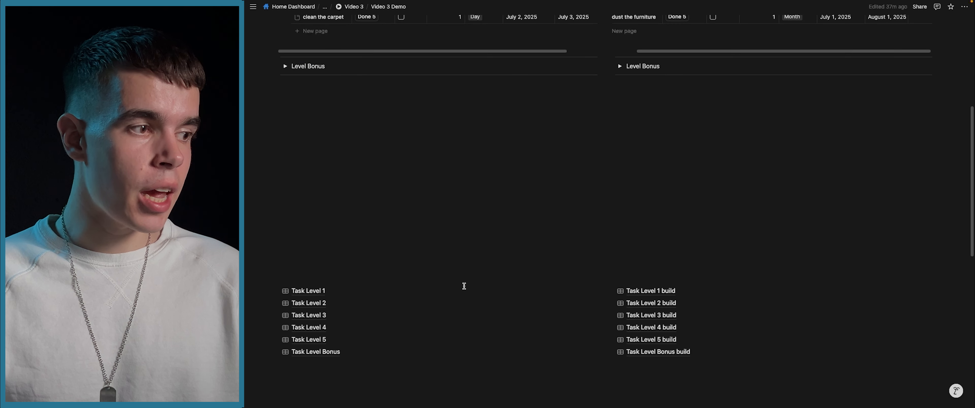
left_click(328, 339)
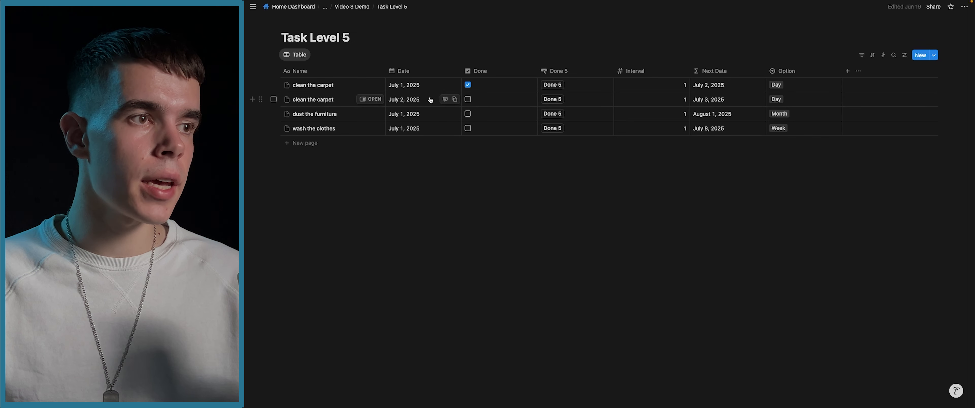
left_click(553, 100)
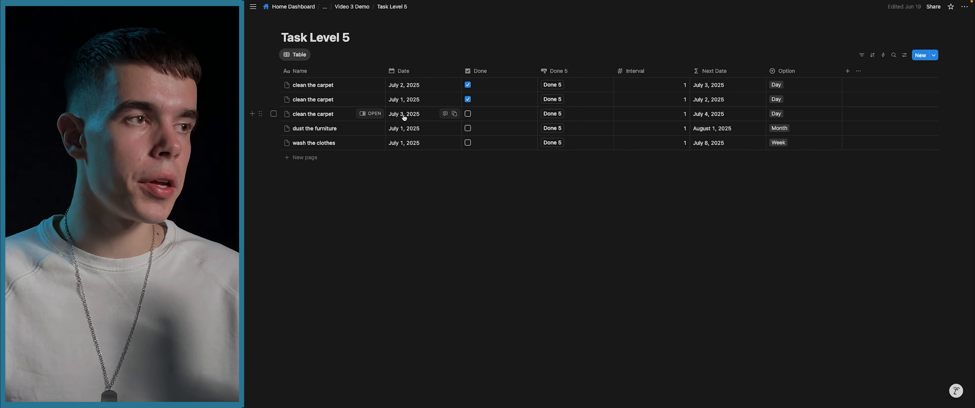
Open the Task Level 5 build database from Video 3 Demo and run Done 5 for "clean the carpet"
left_click(361, 7)
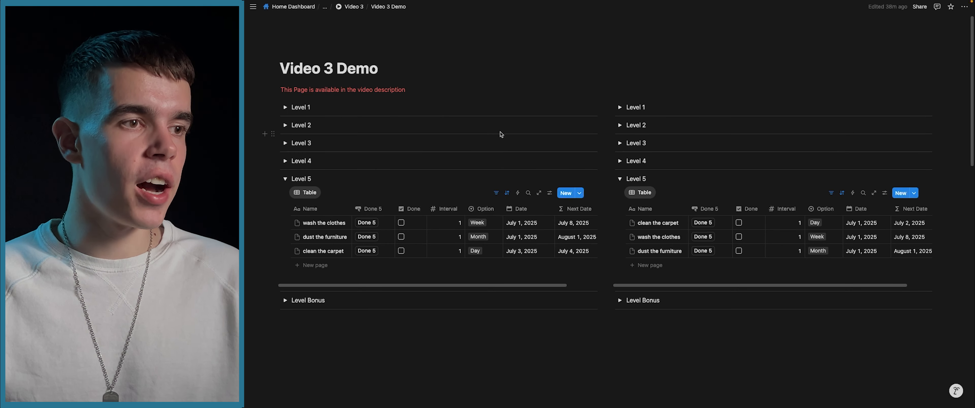
scroll(662, 257, "down", 5)
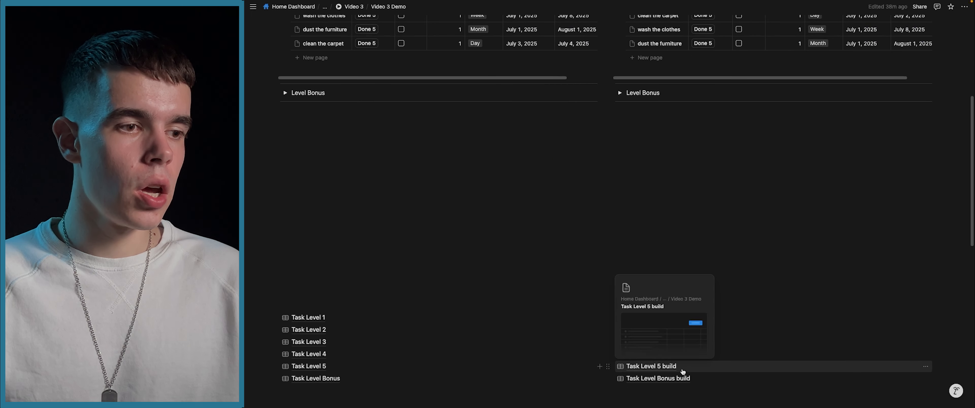
left_click(683, 371)
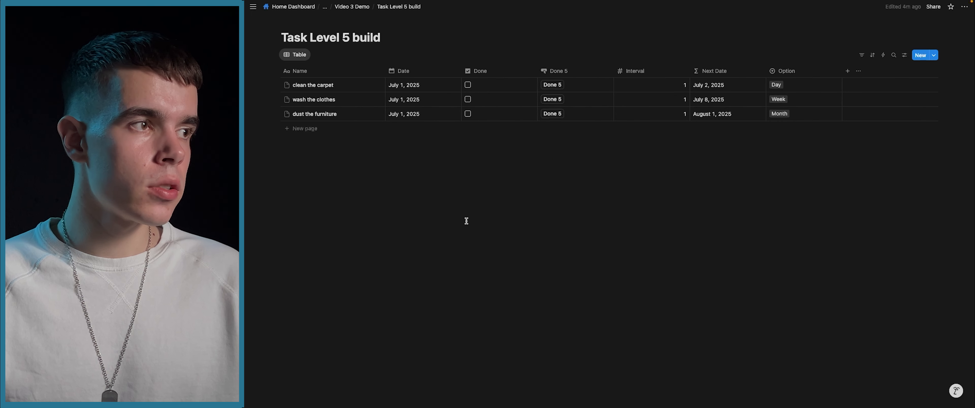
left_click(553, 85)
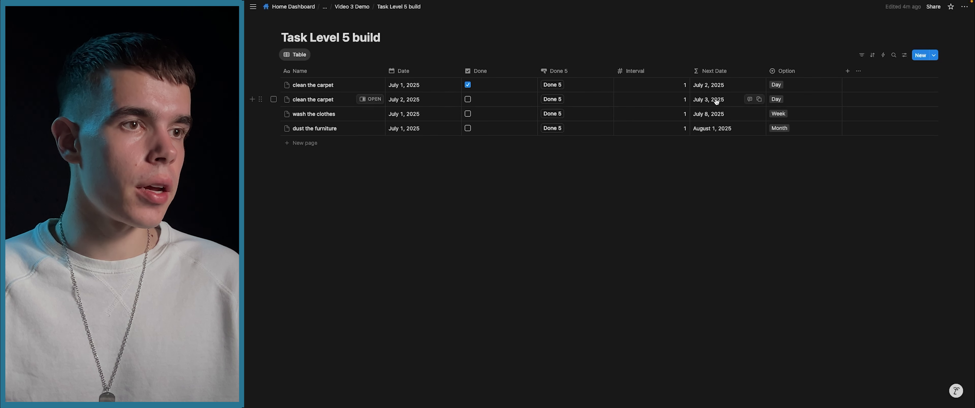
Return to Video 3 Demo and check the filter and sort settings of the second Level 5 table
left_click(352, 7)
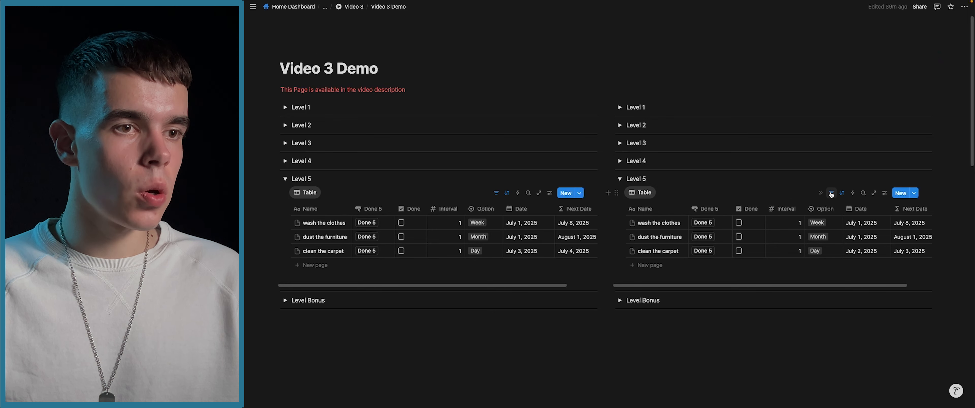
left_click(831, 193)
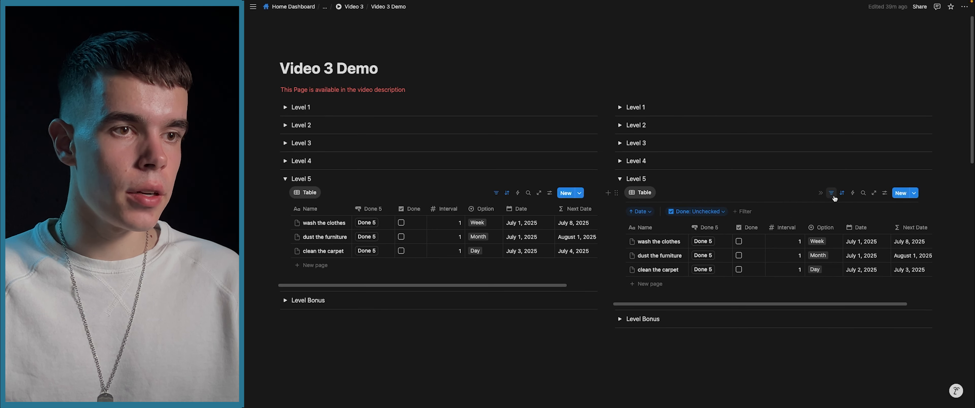
left_click(831, 192)
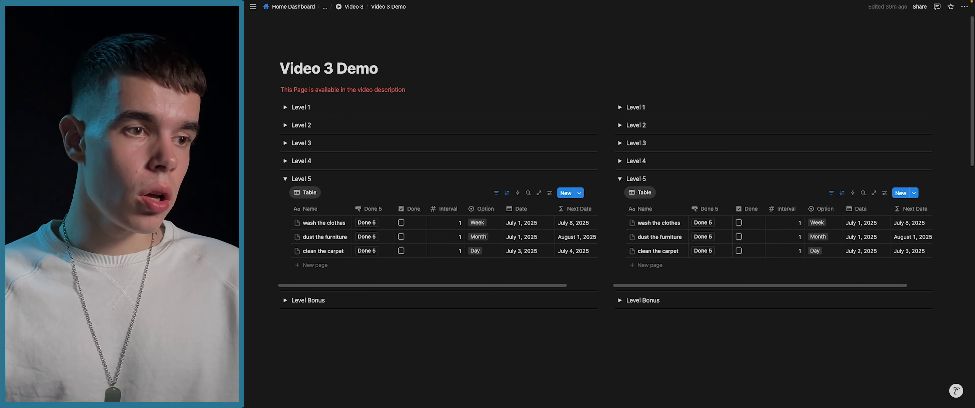
Open the Task Level 5 build database and review the completed and open "clean the carpet" entries
scroll(702, 231, "down", 5)
scroll(694, 291, "down", 2)
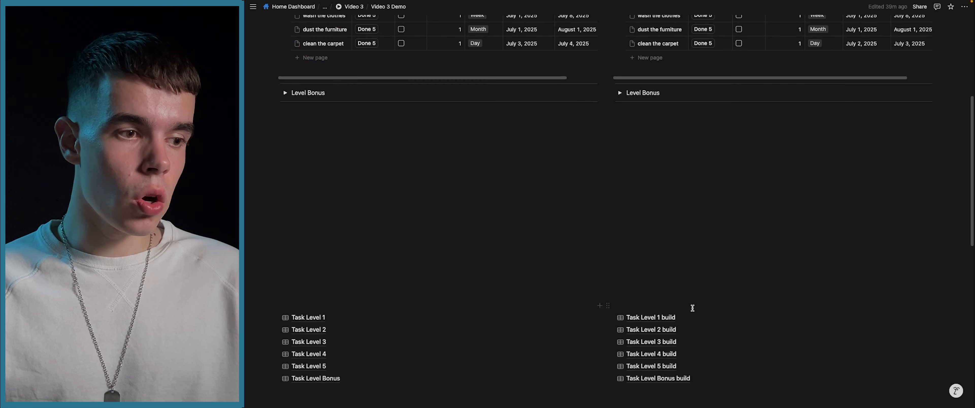
left_click(669, 367)
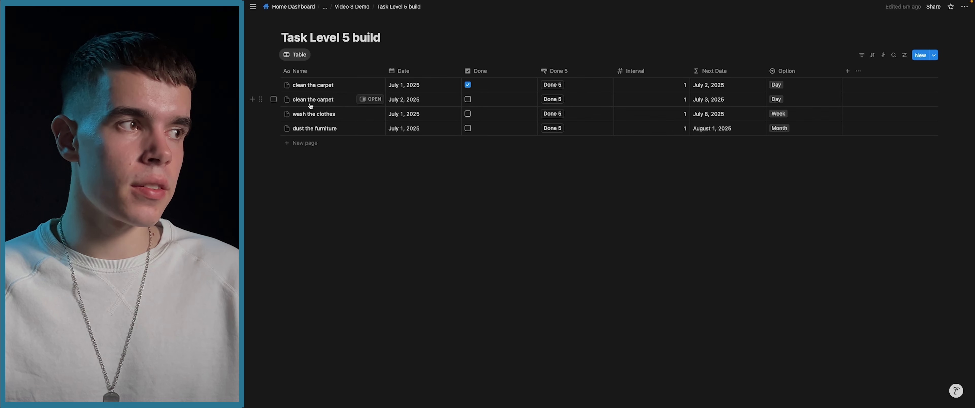
Return to Video 3 Demo and examine the page properties of "clean the carpet" in the first Level Bonus table
left_click(352, 6)
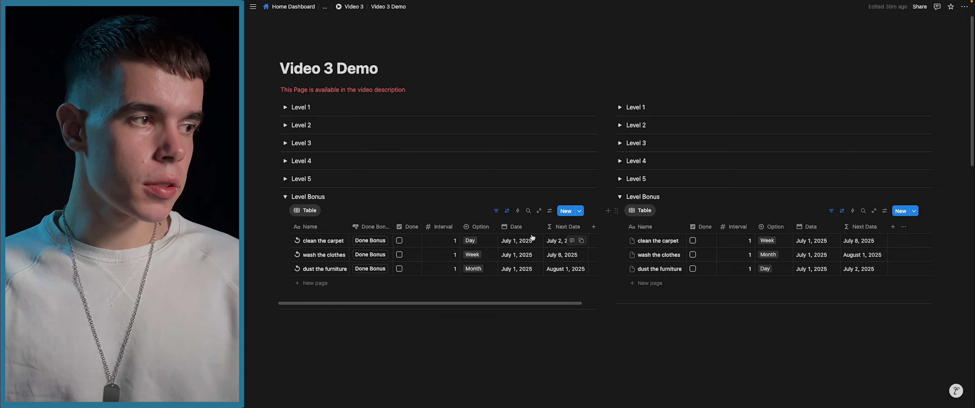
left_click(333, 240)
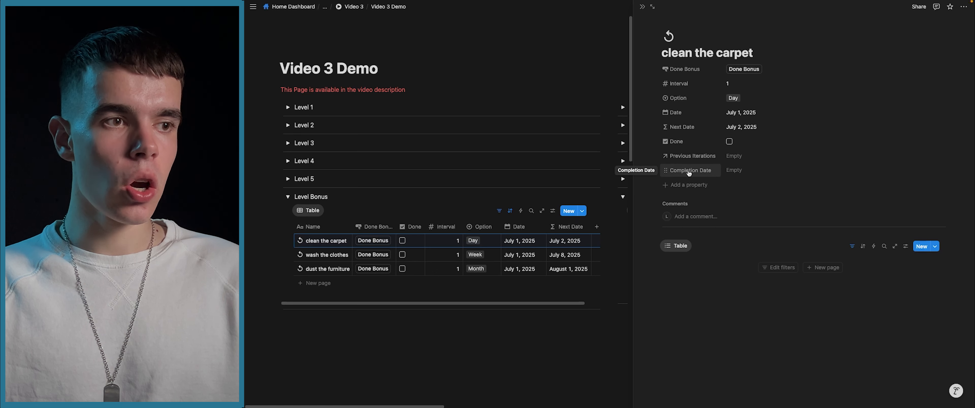
left_click(643, 6)
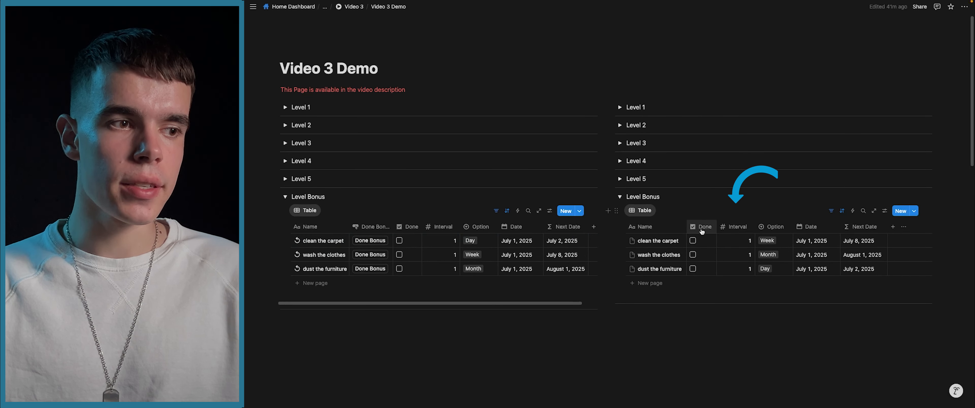
Open "clean the carpet" in the second Level Bonus table and add a date property named Completion Date
left_click(676, 241)
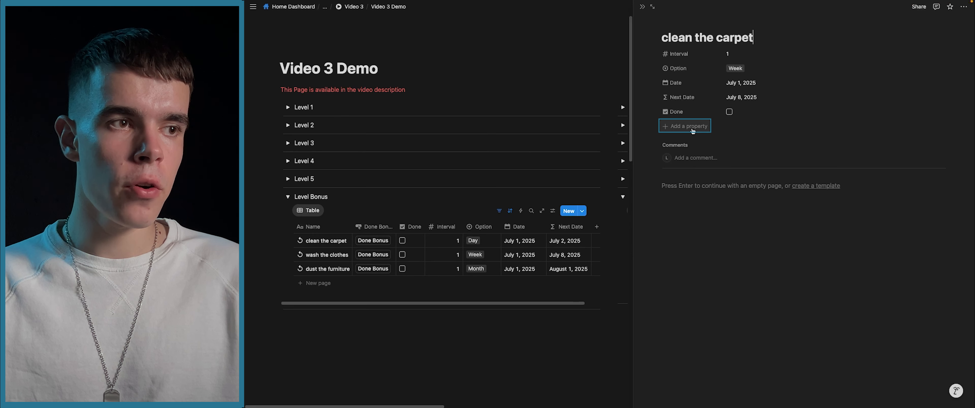
left_click(693, 129)
left_click(680, 227)
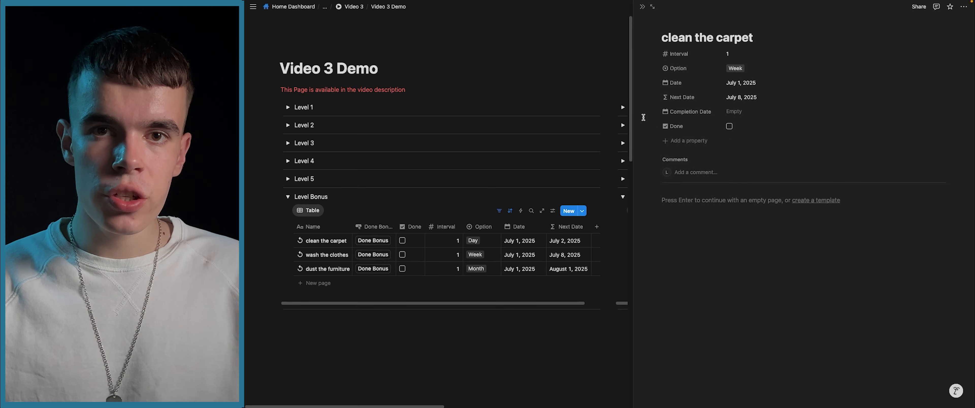
Add a relation property named Previous Iteration to "clean the carpet", linked to the same database without a two-way relation
left_click(681, 141)
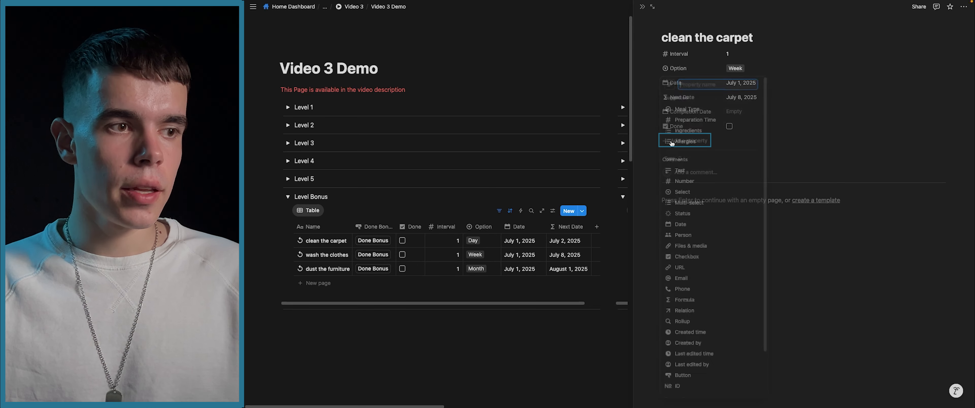
left_click(702, 317)
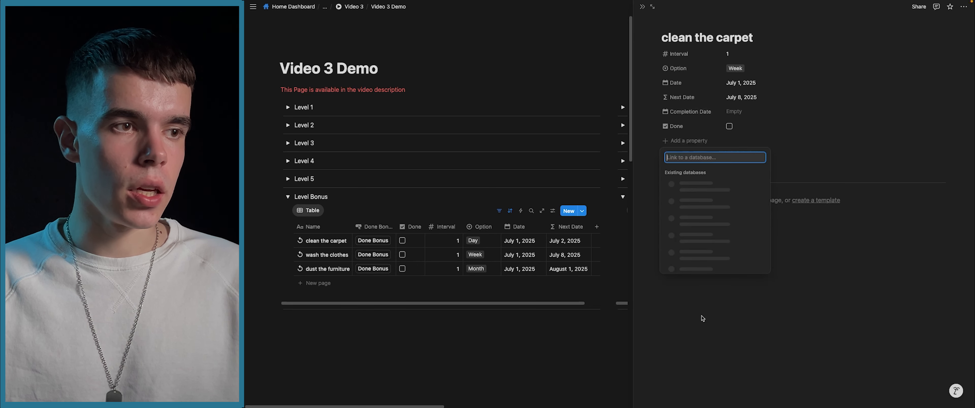
left_click(704, 186)
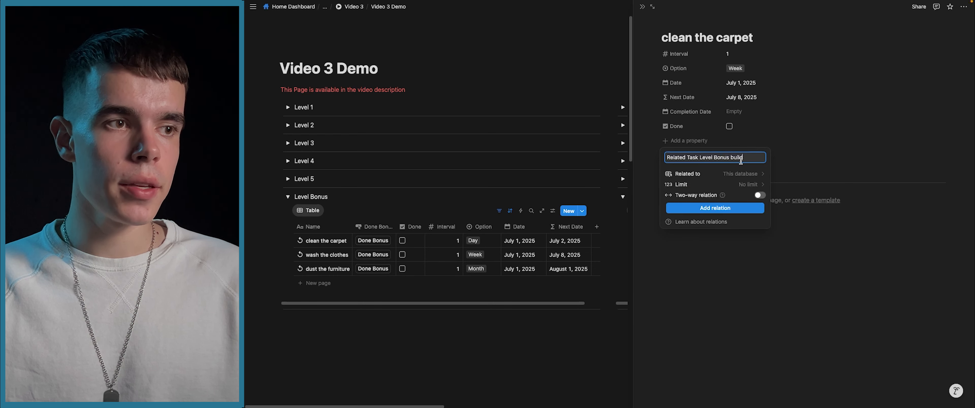
left_click_drag(755, 159, 693, 157)
left_click_drag(693, 157, 662, 160)
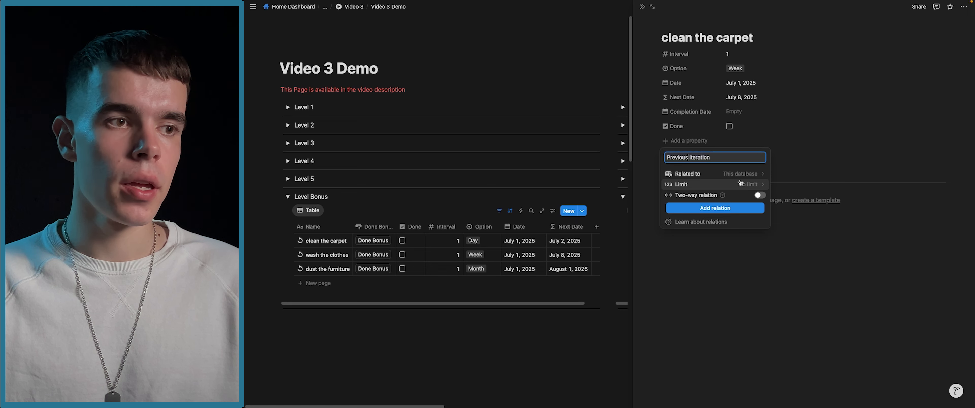
left_click(714, 210)
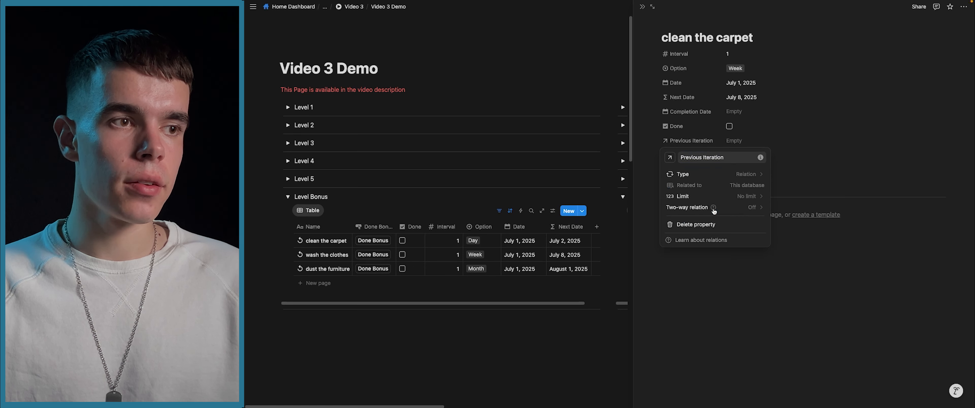
Move the Completion Date property below Done and close the "clean the carpet" page
left_click(637, 162)
left_click_drag(680, 116, 682, 130)
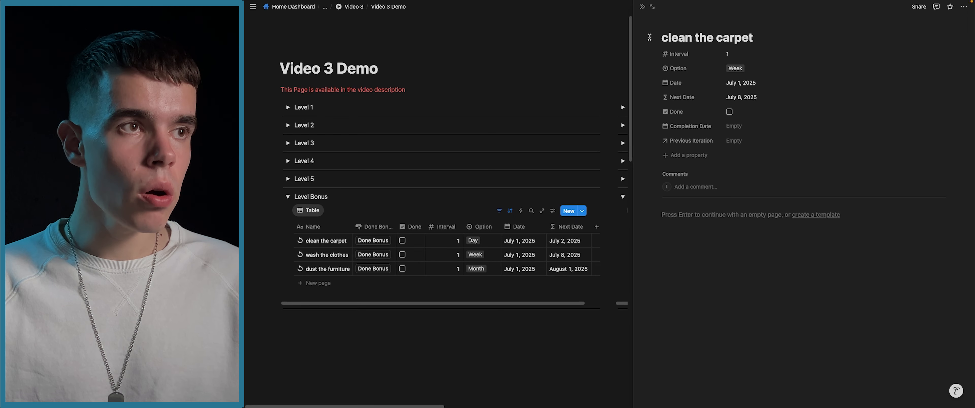
left_click(642, 8)
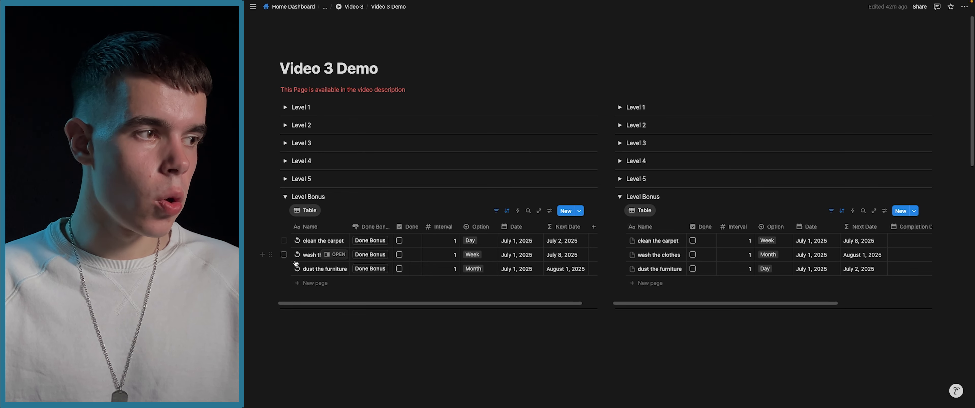
Create a template named Recurring Task with the arrow counter clockwise icon for the second Level Bonus table
left_click(581, 210)
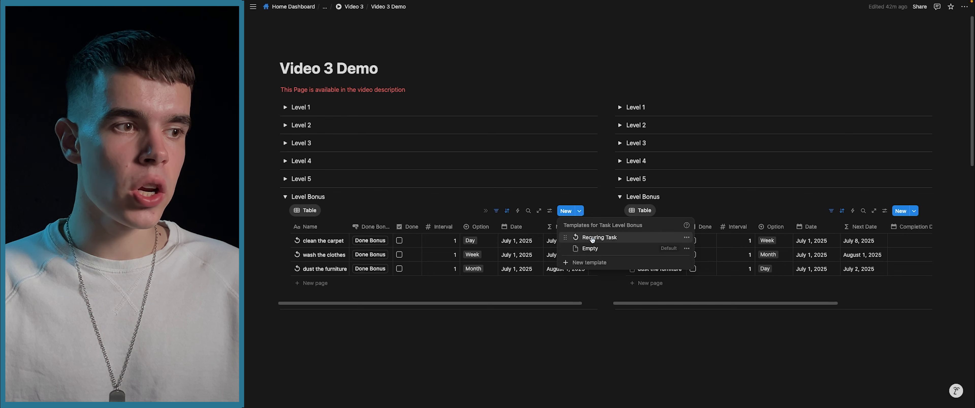
left_click(589, 208)
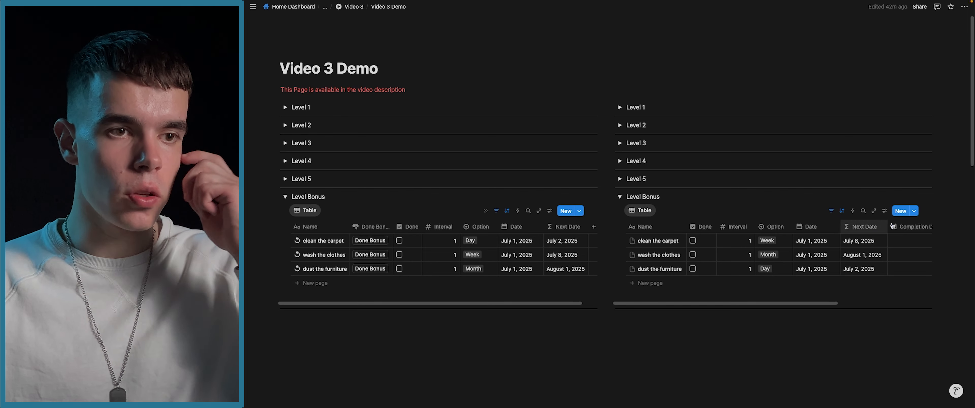
left_click(914, 211)
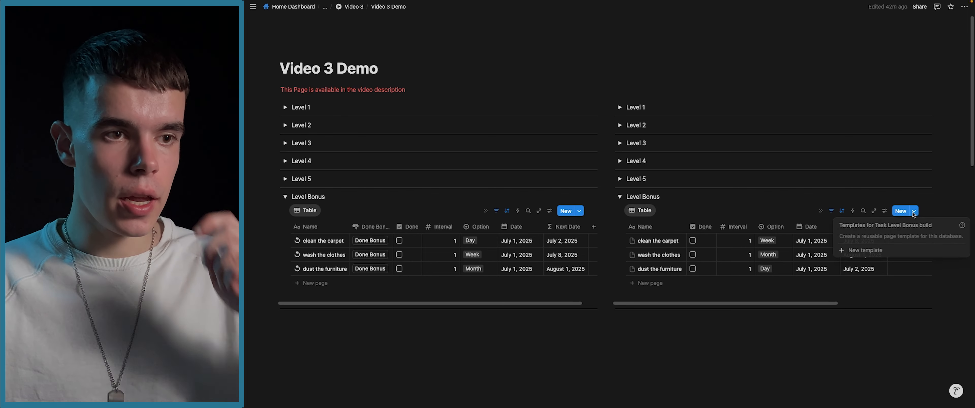
left_click(859, 251)
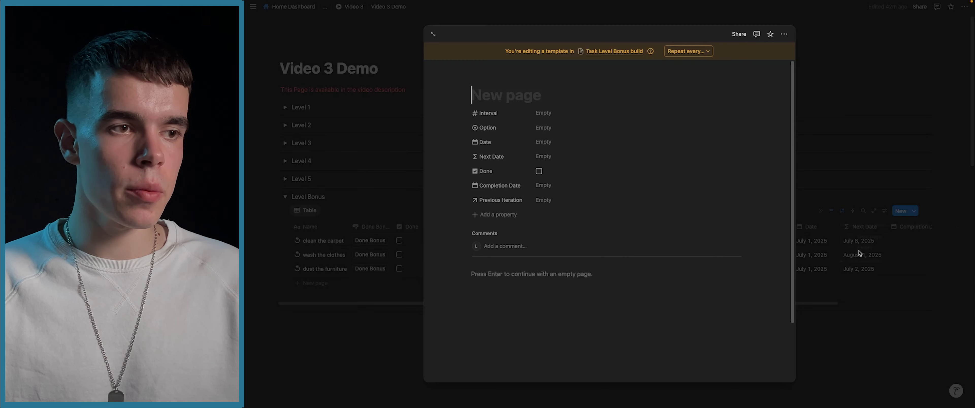
left_click(480, 81)
left_click(440, 136)
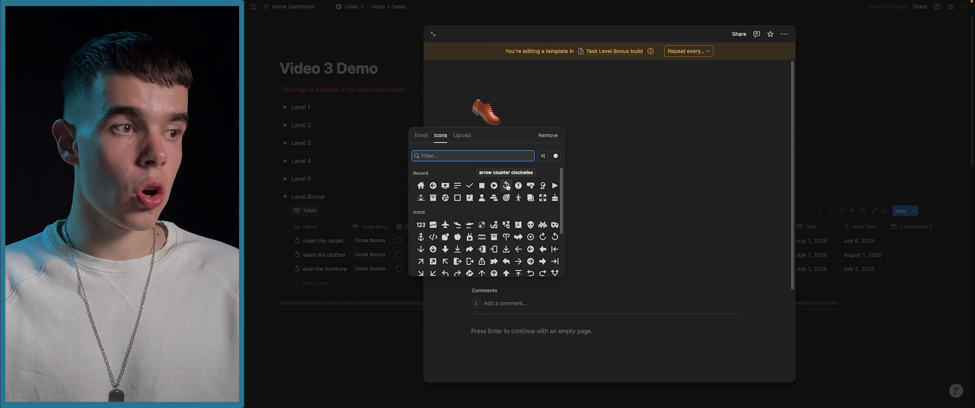
left_click(508, 186)
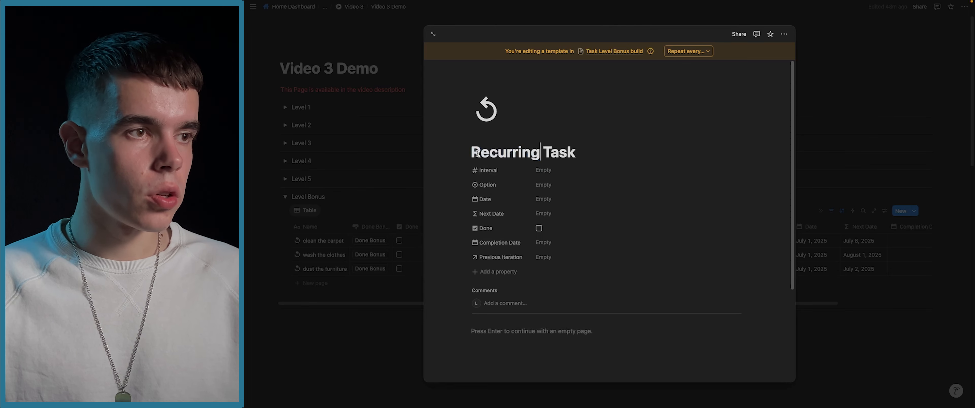
scroll(574, 157, "down", 1)
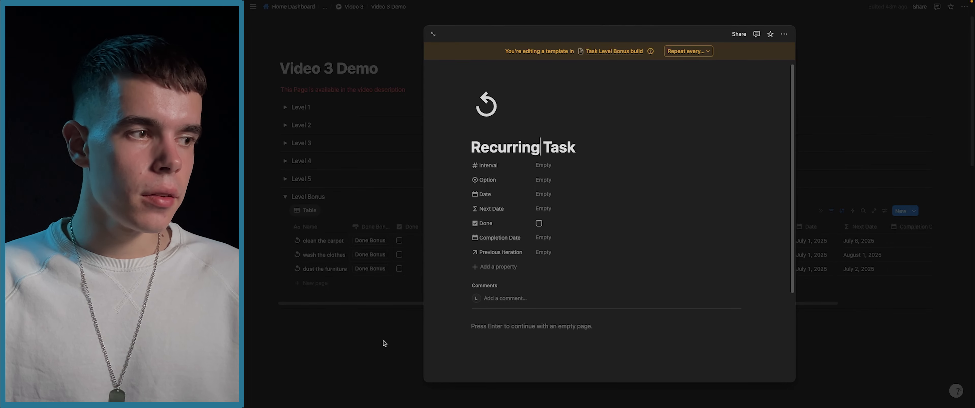
left_click(379, 344)
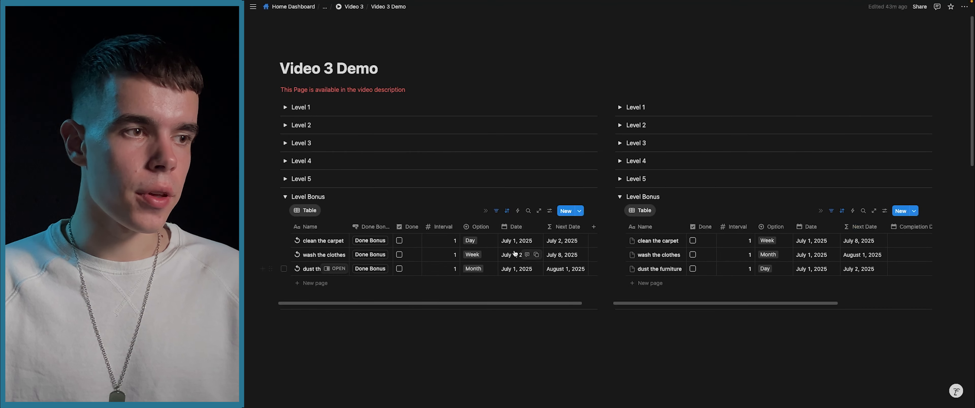
Open the first Level Bonus table's recurring task template and examine the filter of its embedded database view
left_click(579, 211)
left_click(686, 237)
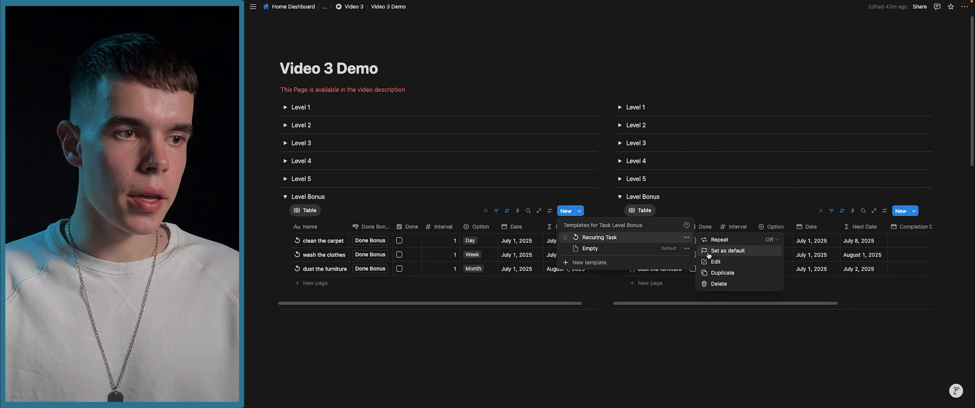
left_click(704, 255)
scroll(547, 236, "down", 3)
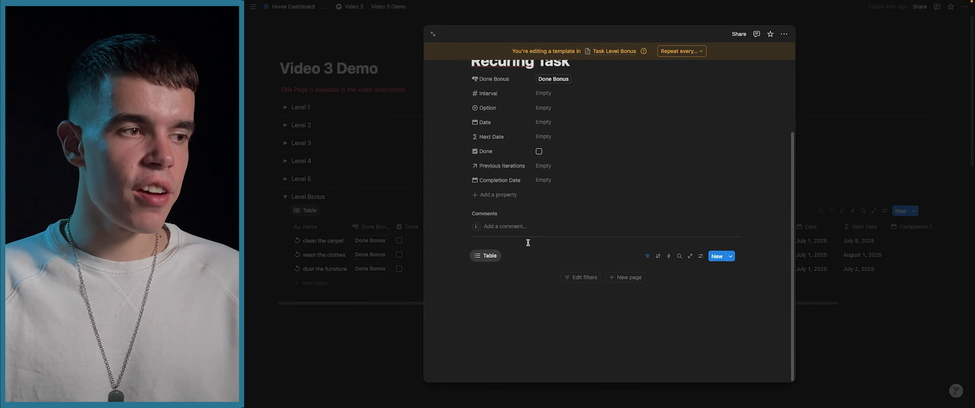
left_click(648, 257)
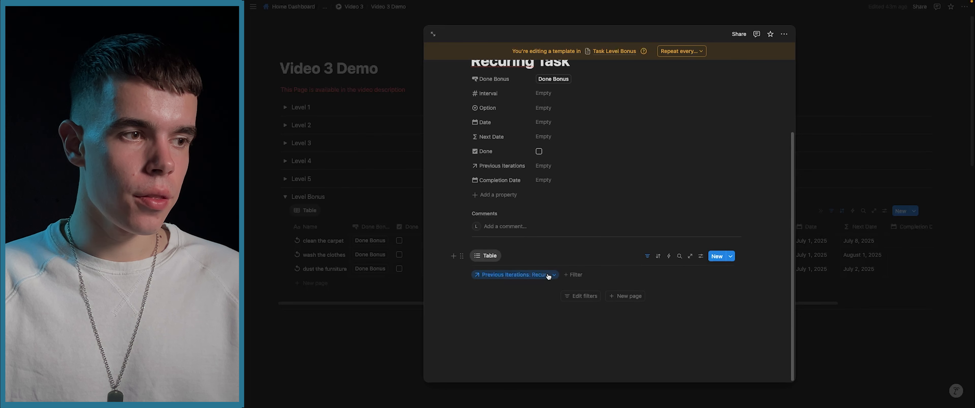
left_click(545, 275)
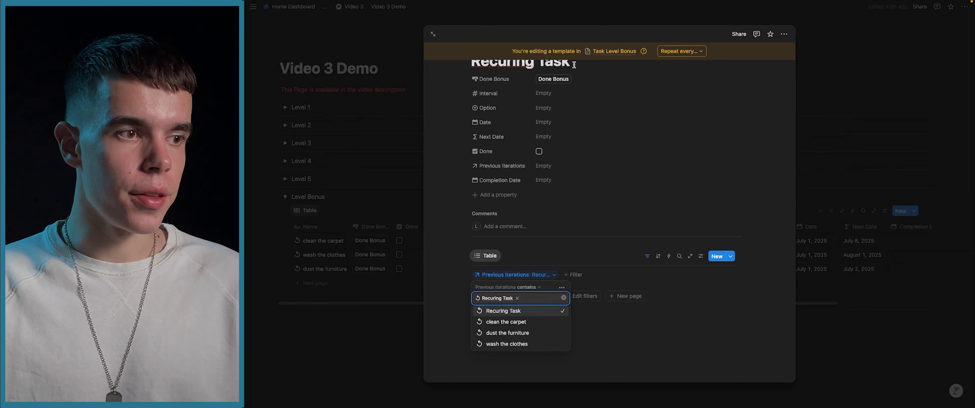
Insert a list view linked to Task Level Bonus build in its Recurring Task template and hide the database title
left_click(915, 211)
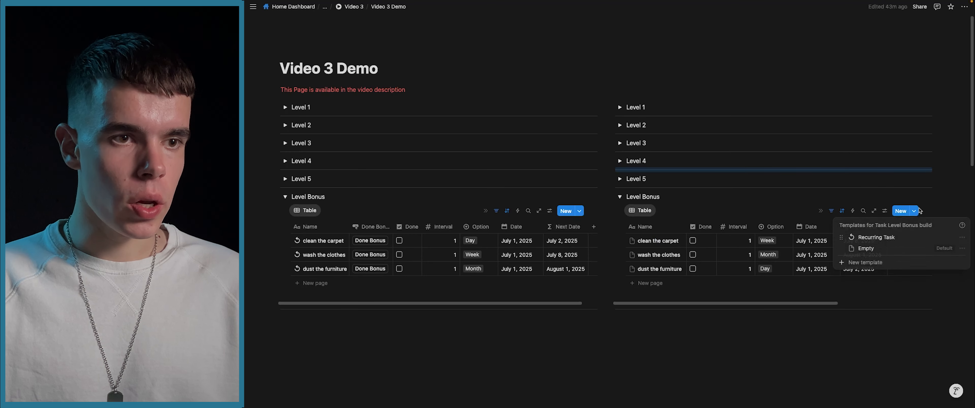
left_click(958, 238)
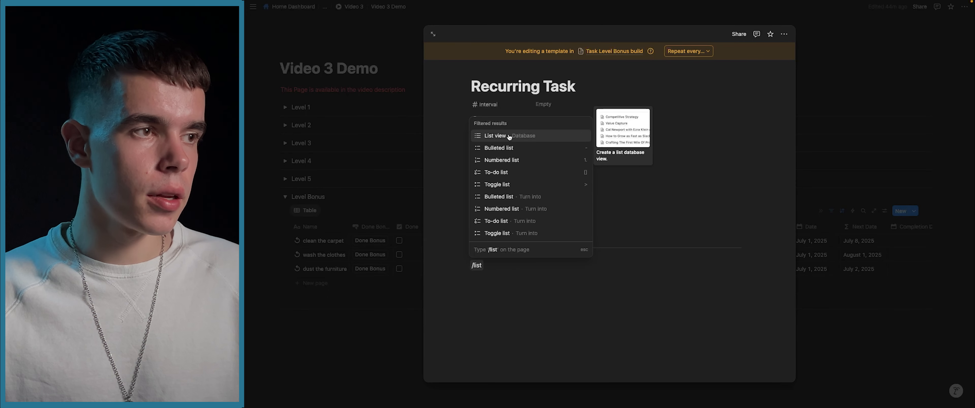
left_click(509, 136)
left_click(766, 241)
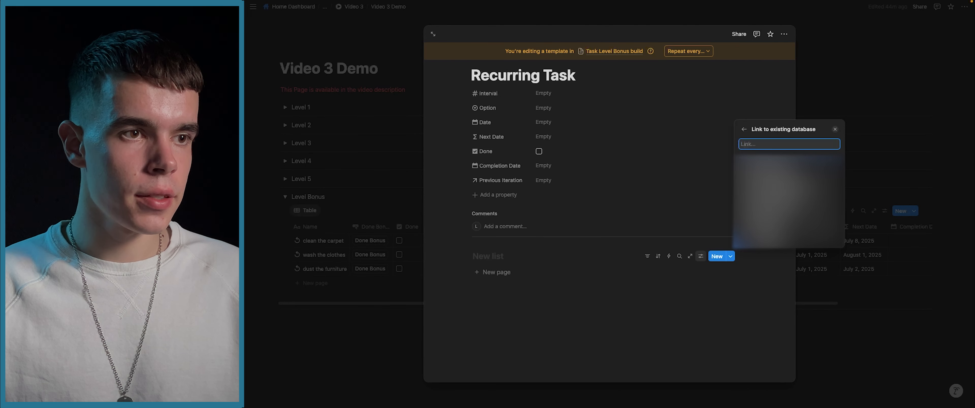
left_click(748, 198)
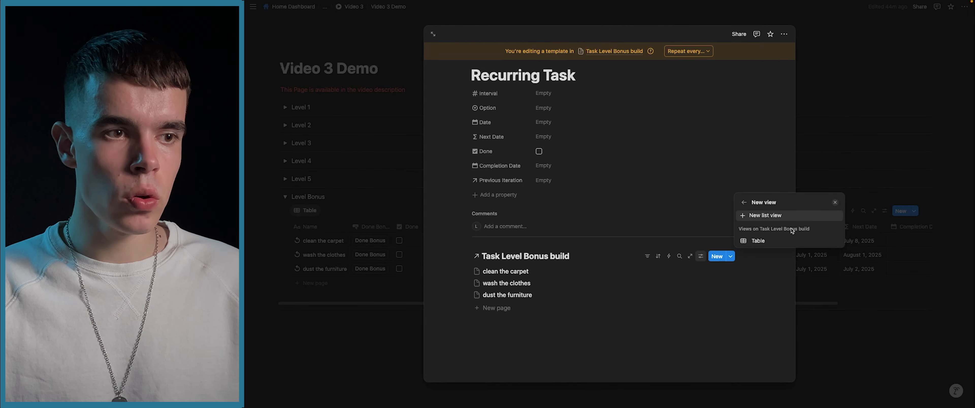
left_click(835, 204)
left_click(585, 256)
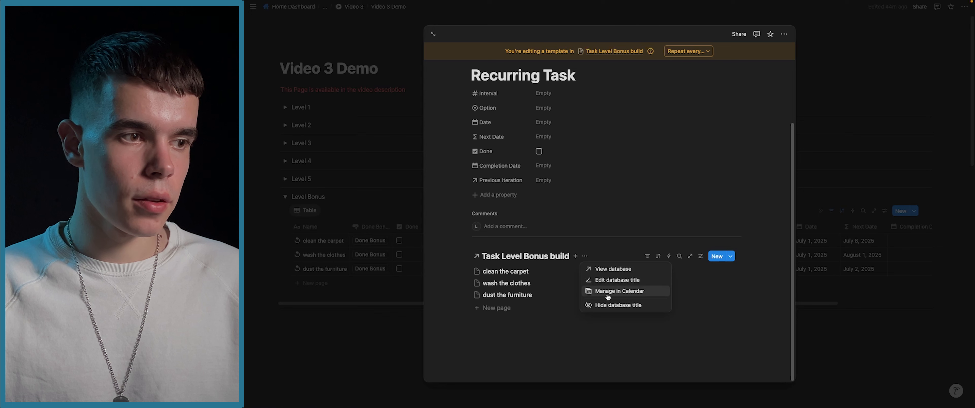
left_click(613, 305)
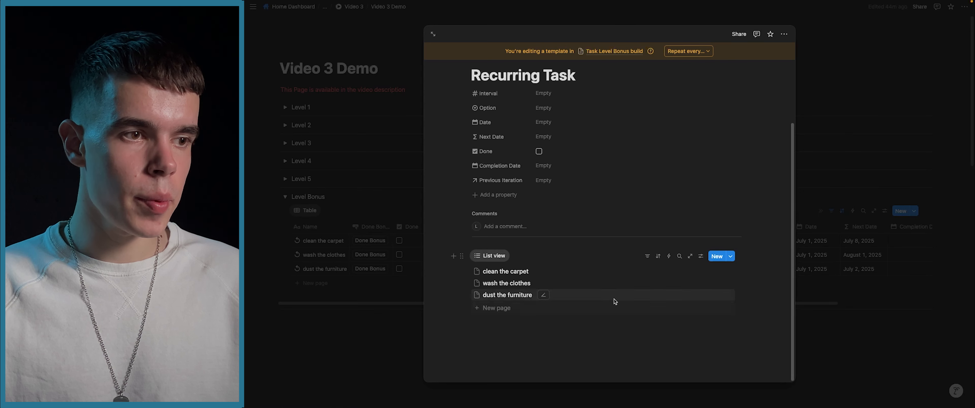
Show the Completion Date property in the template's list view
left_click(700, 256)
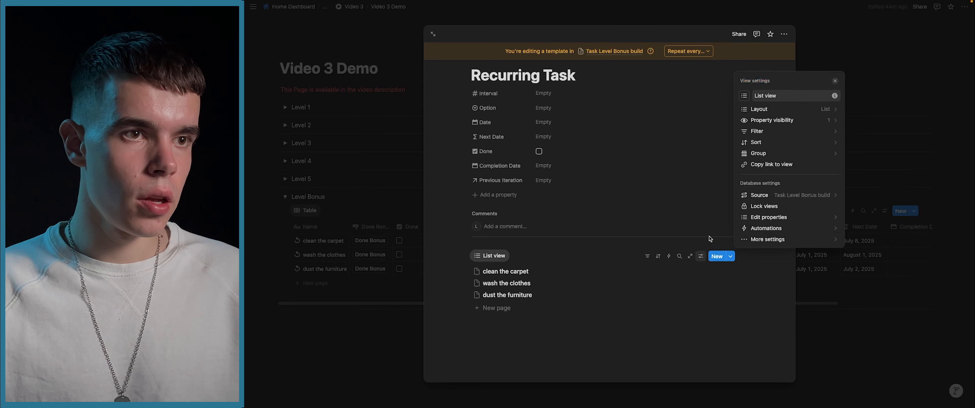
left_click(772, 132)
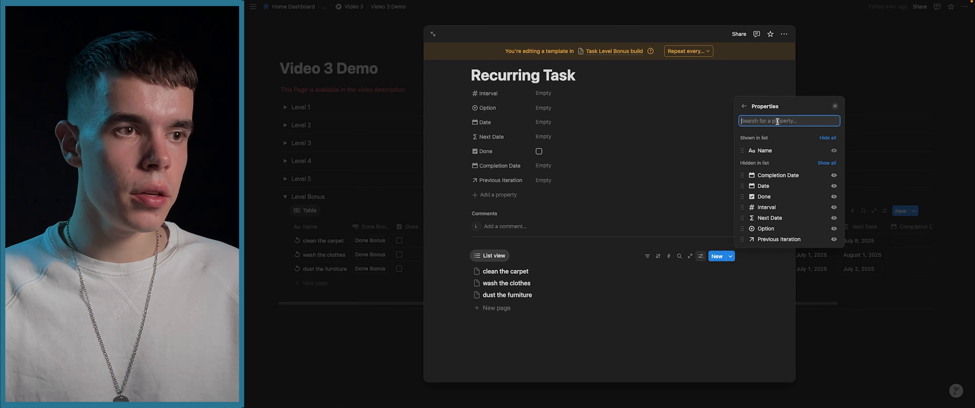
left_click(834, 176)
left_click(835, 106)
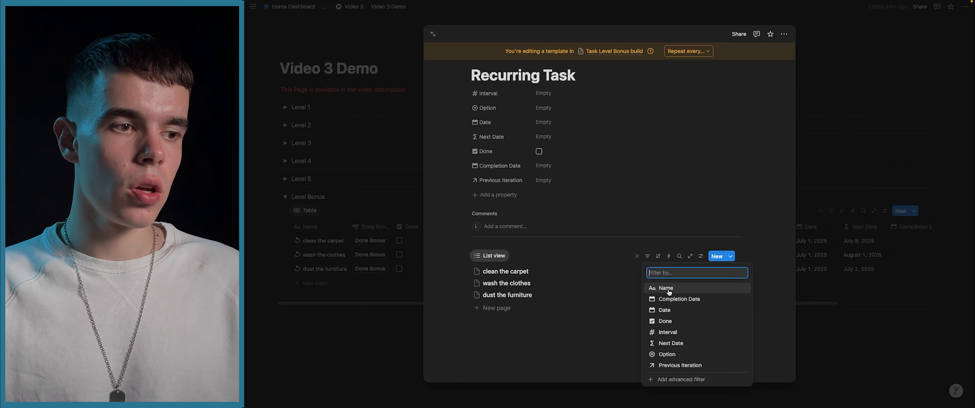
Filter the template's list view to pages whose Previous Iteration contains Recurring Task, and close the template
left_click(681, 365)
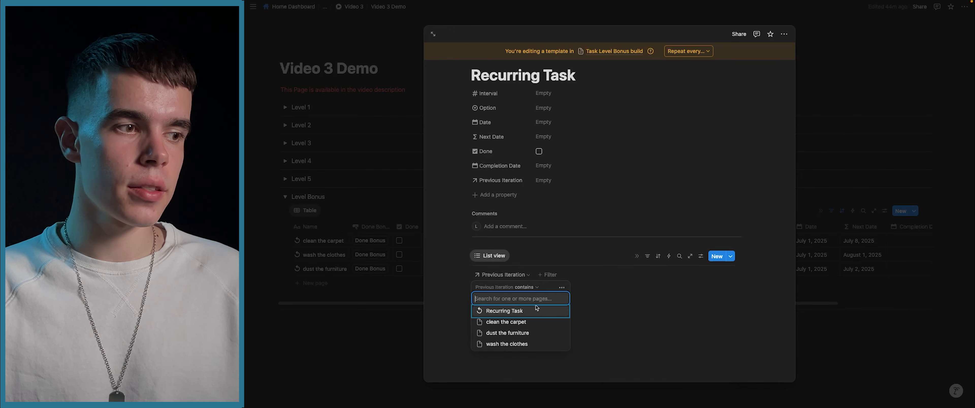
left_click(519, 310)
key("Escape")
key("Escape")
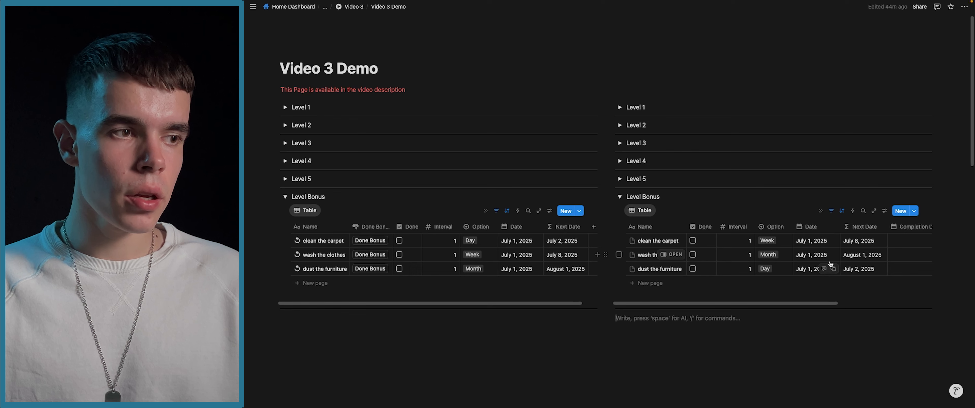
Hide the Completion Date and Previous Iteration columns in the second Level Bonus table
scroll(831, 264, "right", 3)
left_click(871, 226)
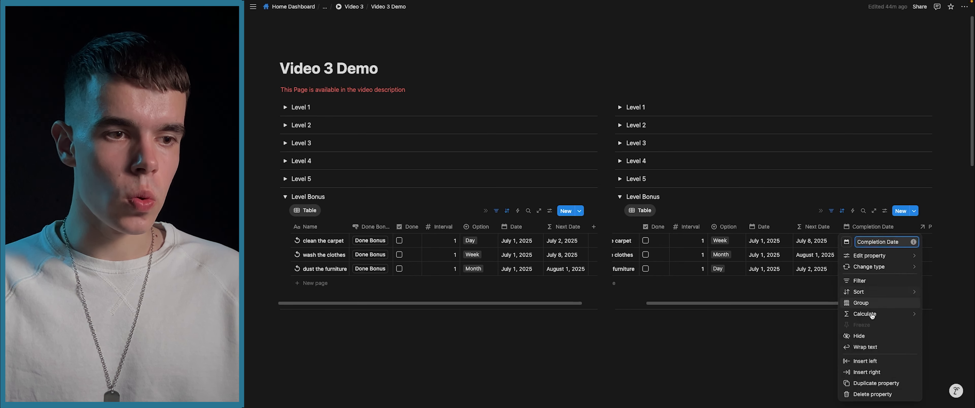
left_click(876, 336)
left_click(871, 226)
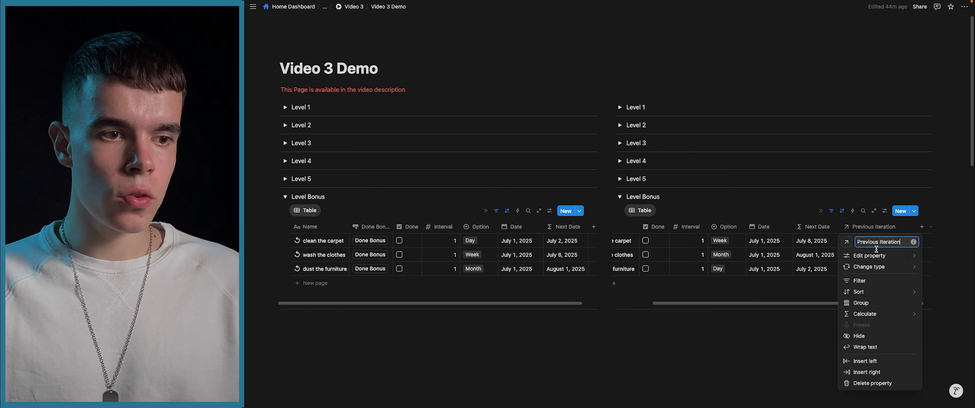
left_click(880, 336)
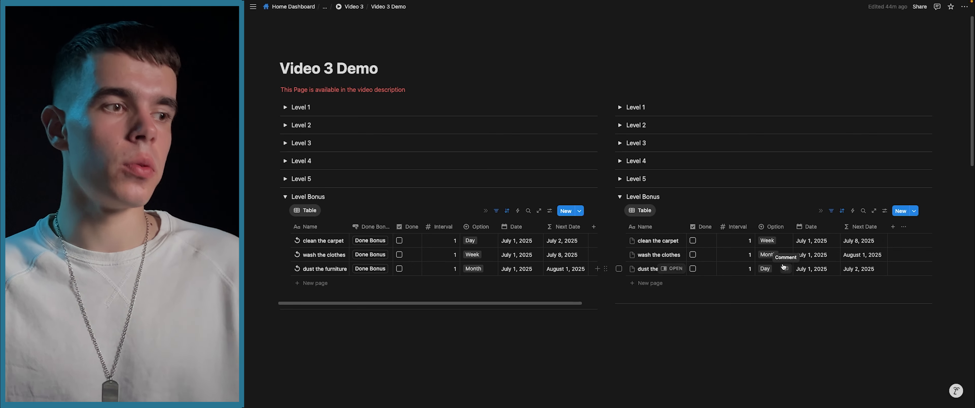
Add a button property named Done Bonus to the second Level Bonus table and place it between Name and Done
left_click(892, 227)
left_click(915, 362)
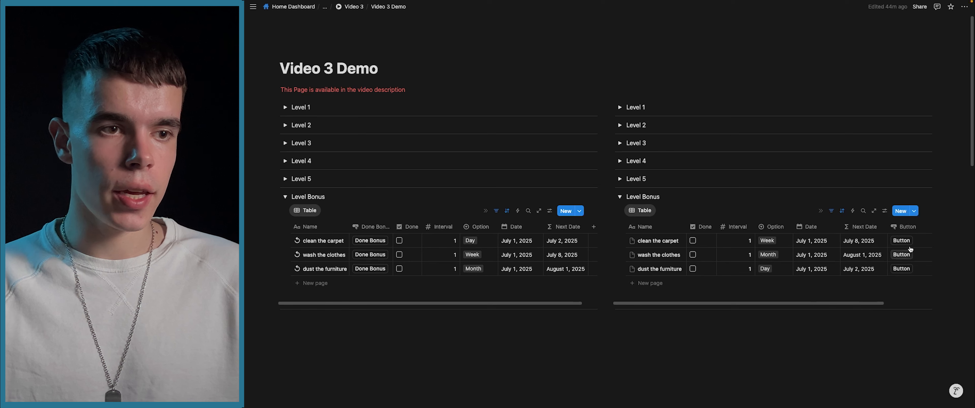
left_click_drag(906, 226, 724, 228)
left_click(701, 228)
type("Done Bonus")
left_click(623, 332)
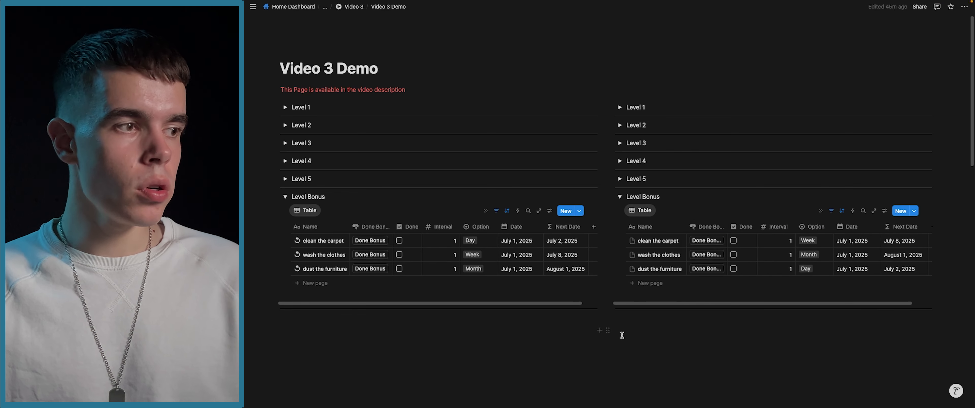
Examine the automation actions behind the first Level Bonus table's Done Bonus button and close the automation editor
left_click(373, 226)
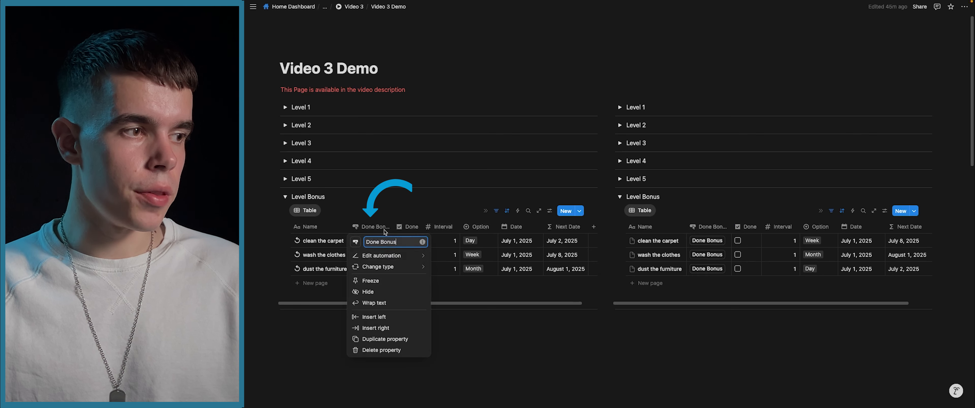
left_click(389, 256)
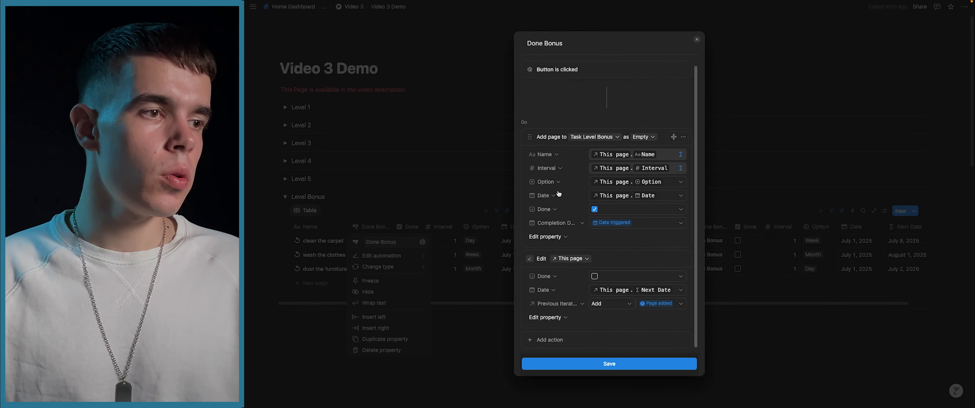
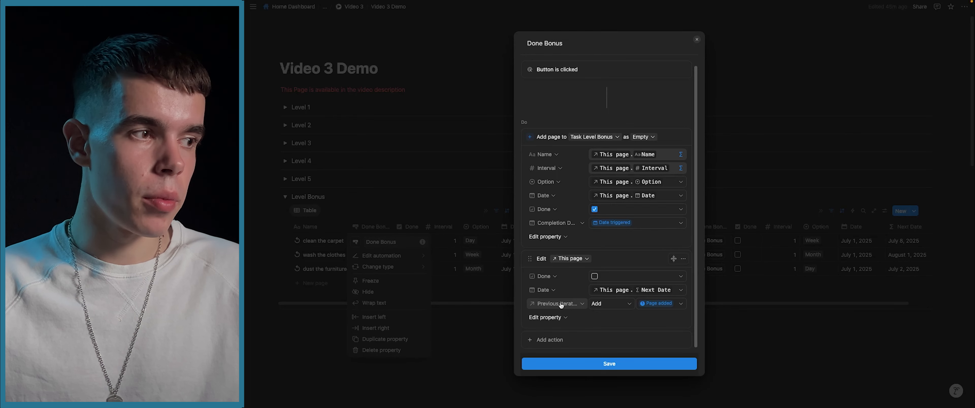
left_click(599, 363)
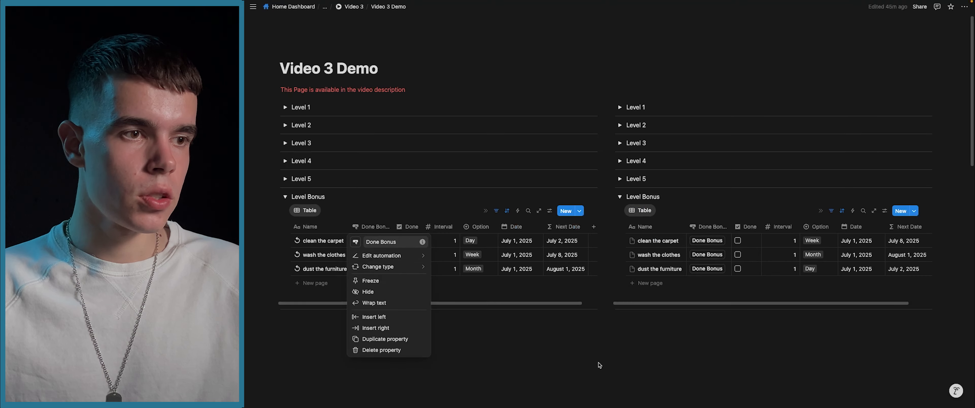
Add an action to the second Level Bonus table's Done Bonus automation that adds a page to Task Level Bonus build
left_click(709, 227)
left_click(707, 257)
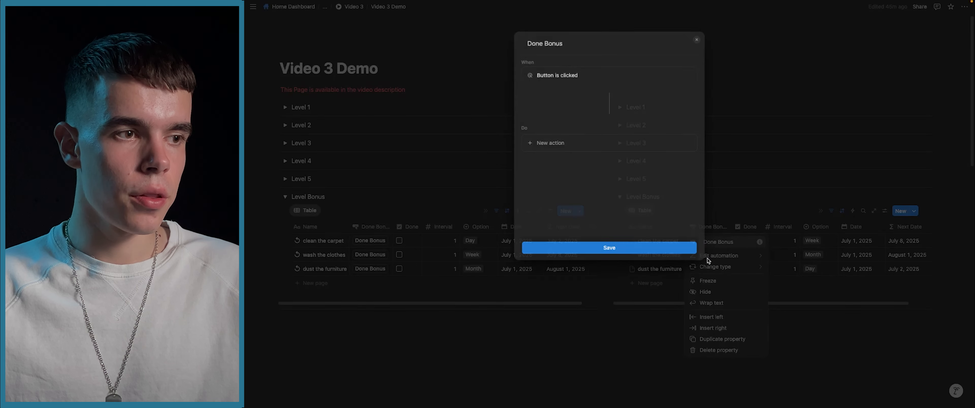
left_click(570, 143)
left_click(571, 146)
left_click(572, 148)
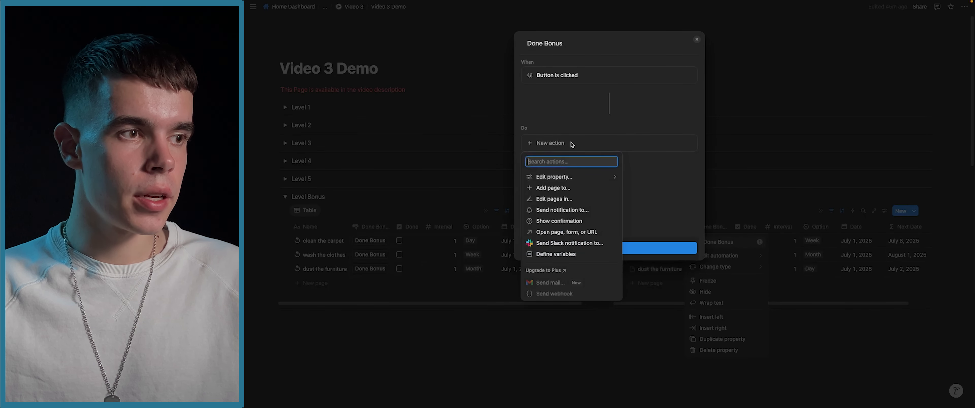
left_click(572, 186)
left_click(585, 143)
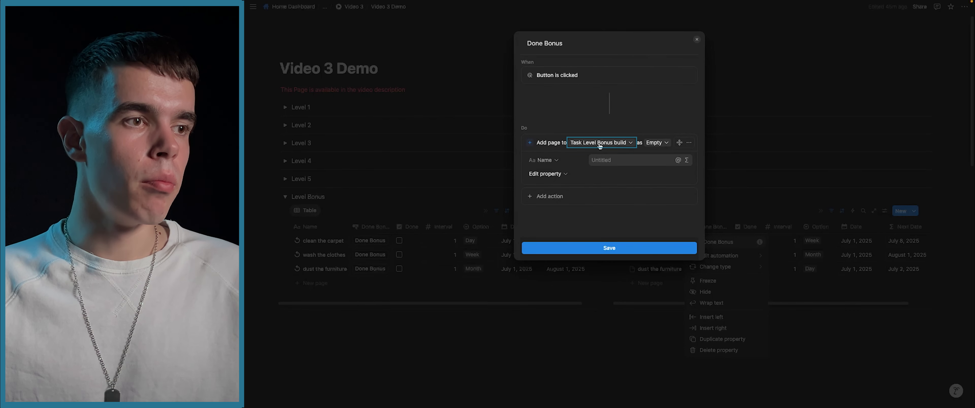
Set the added page's Name with the formula This page.Name
left_click(686, 160)
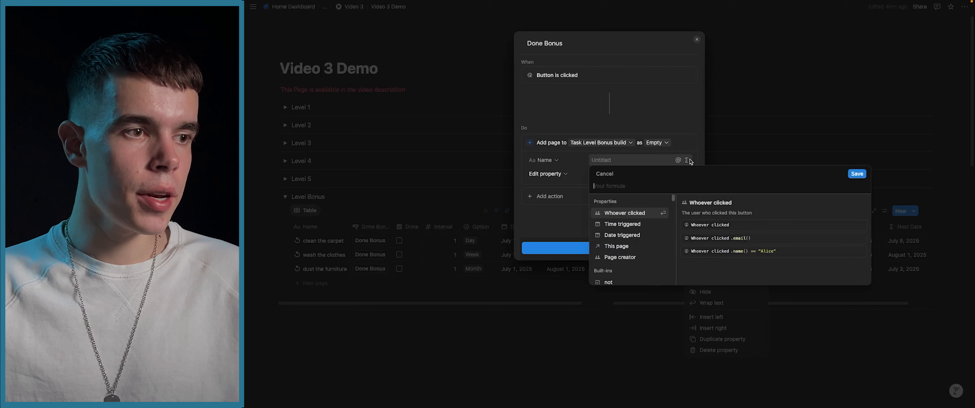
left_click(614, 246)
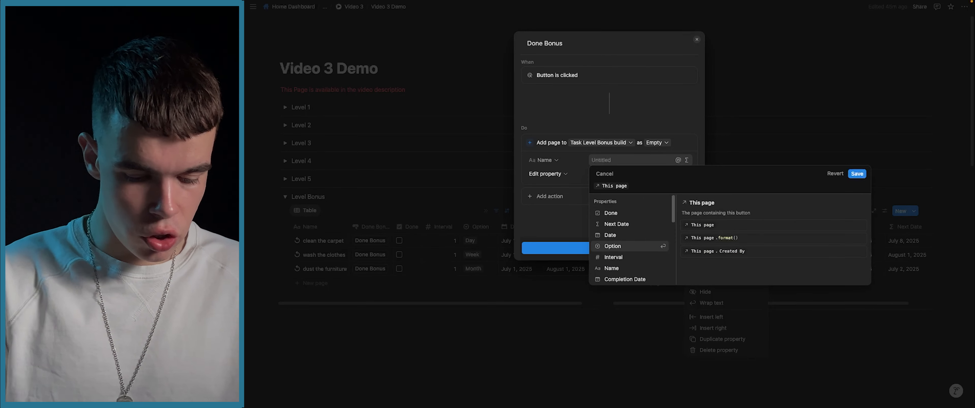
type(".m")
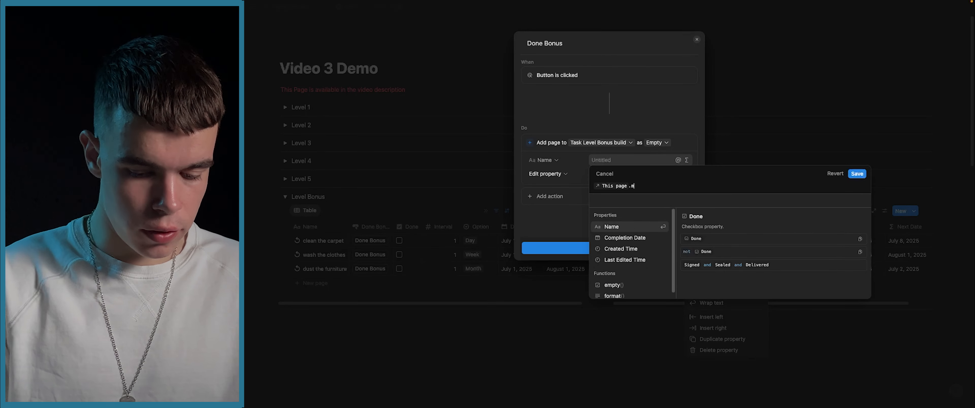
left_click(618, 228)
left_click(857, 173)
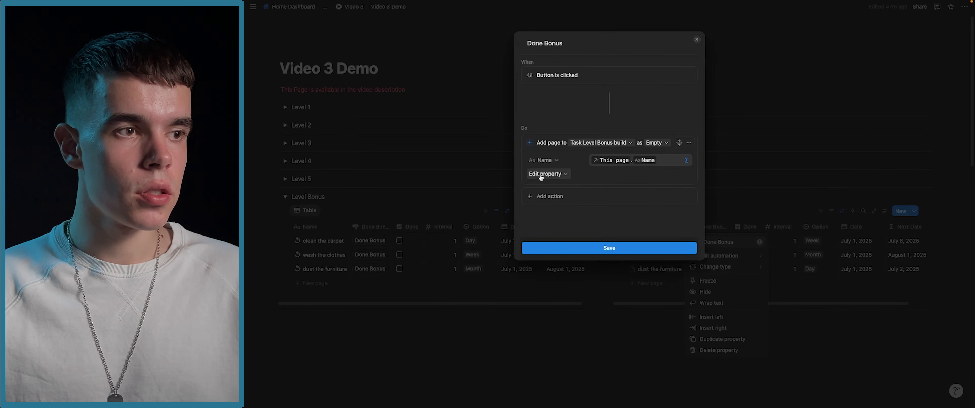
Include the Completion Date property in the add-page action and set it to Date triggered
left_click(558, 228)
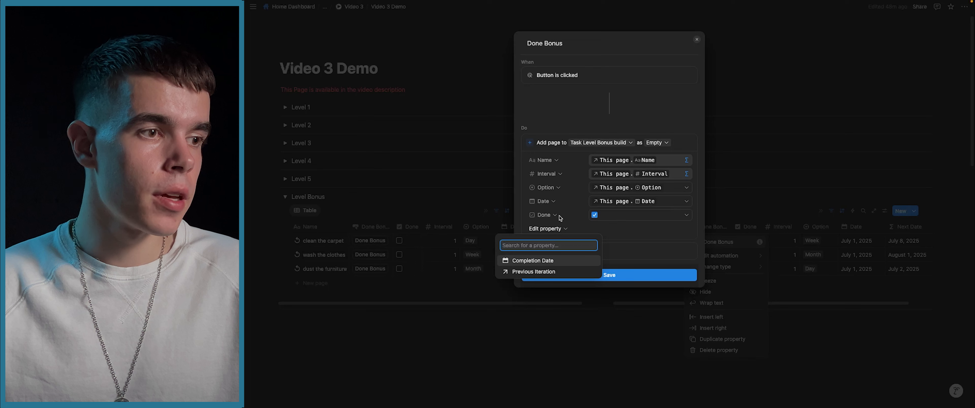
left_click(545, 261)
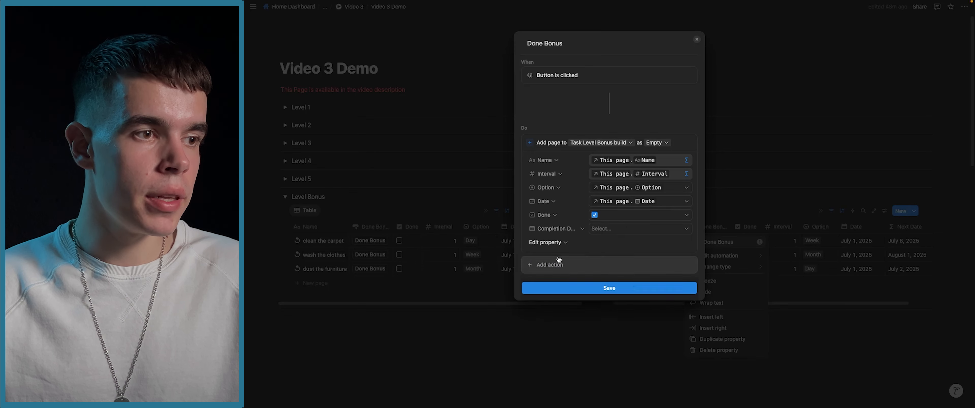
left_click(621, 228)
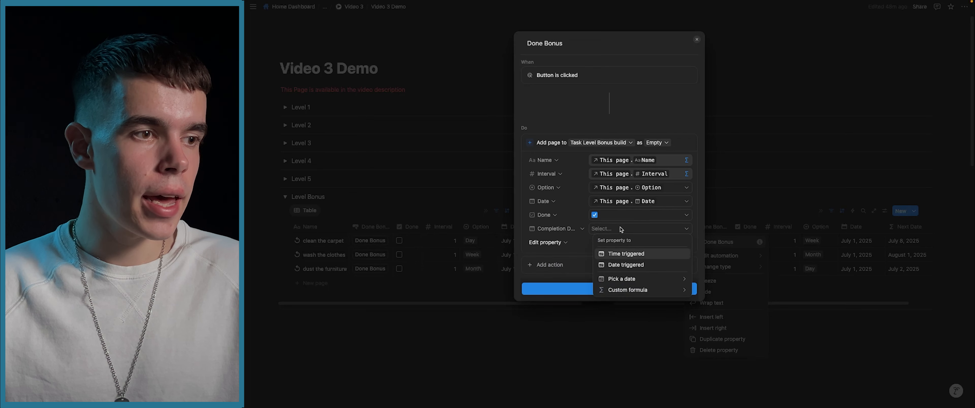
left_click(620, 265)
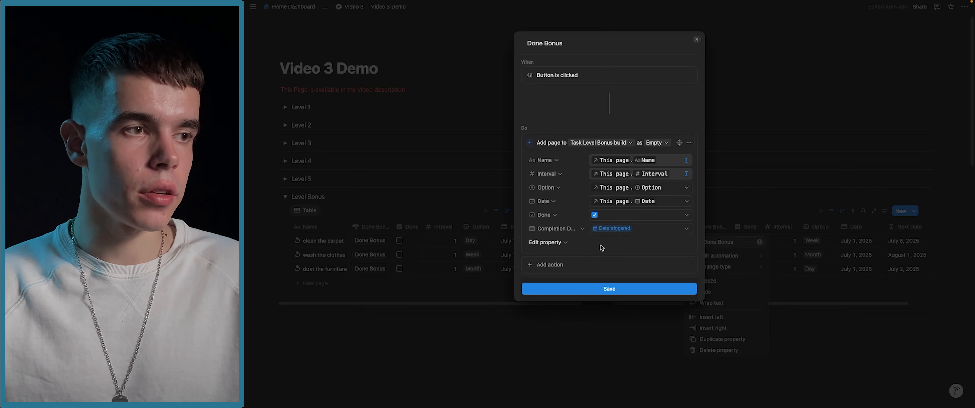
Add a second action to the Done Bonus automation that edits this page and sets Done to unchecked
left_click(561, 265)
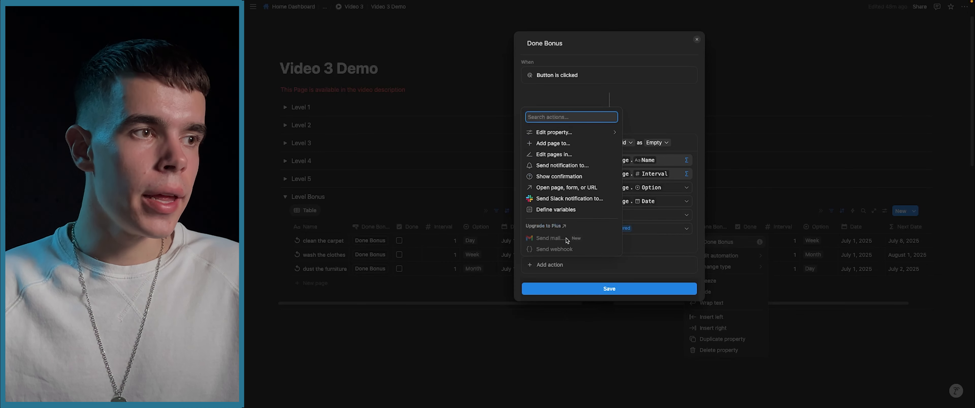
left_click(564, 133)
left_click(547, 152)
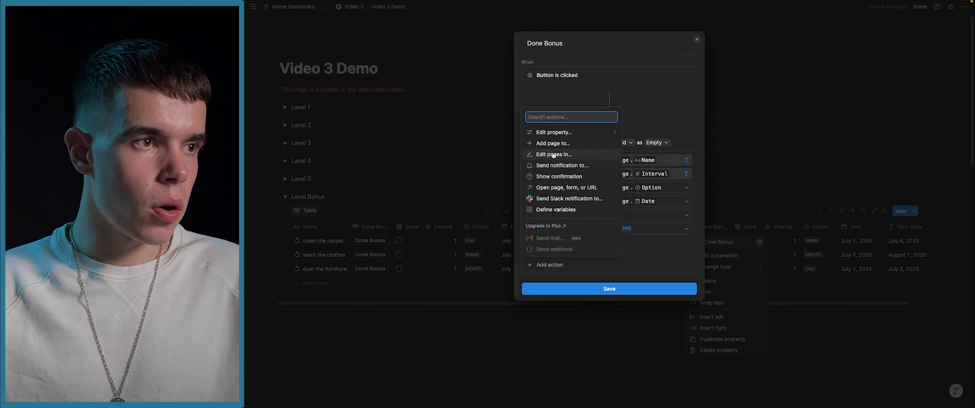
left_click(556, 133)
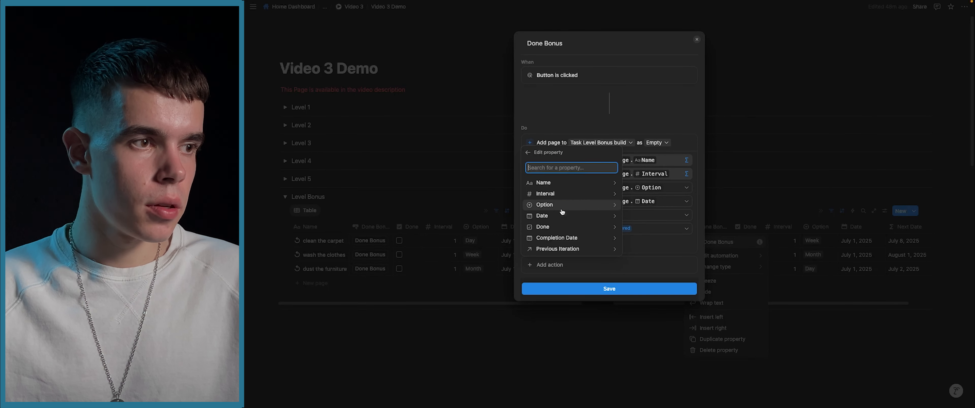
left_click(560, 227)
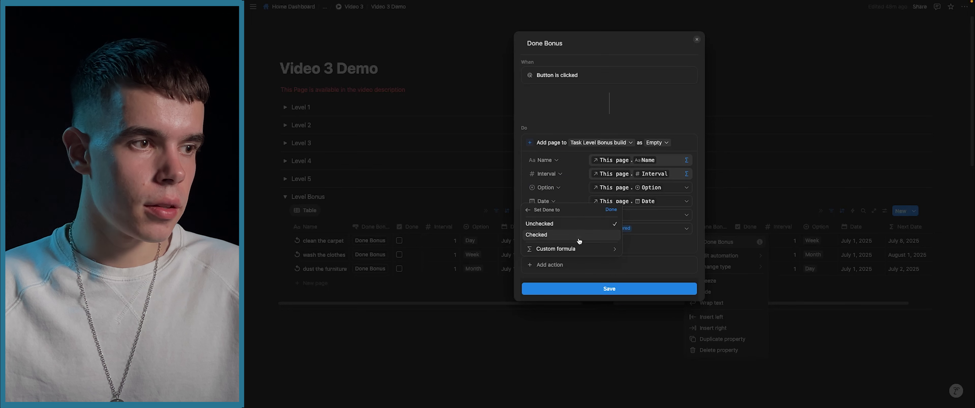
left_click(562, 235)
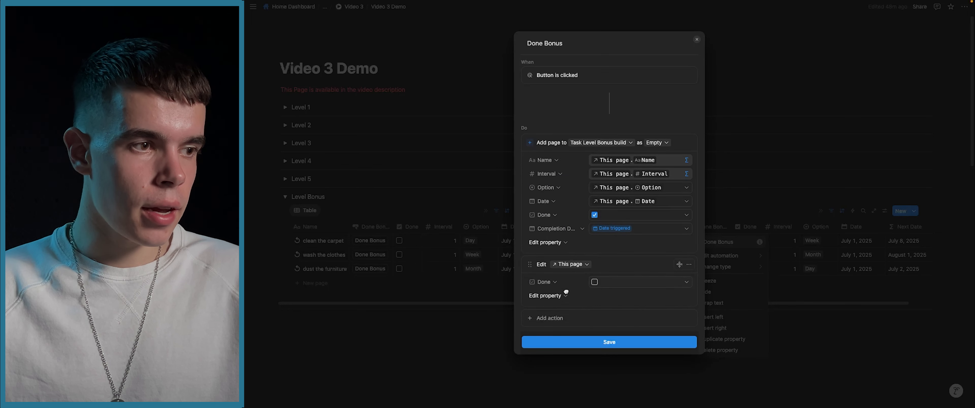
Include Date in the edit action for this page and set it with the custom formula This page.Next Date
left_click(548, 296)
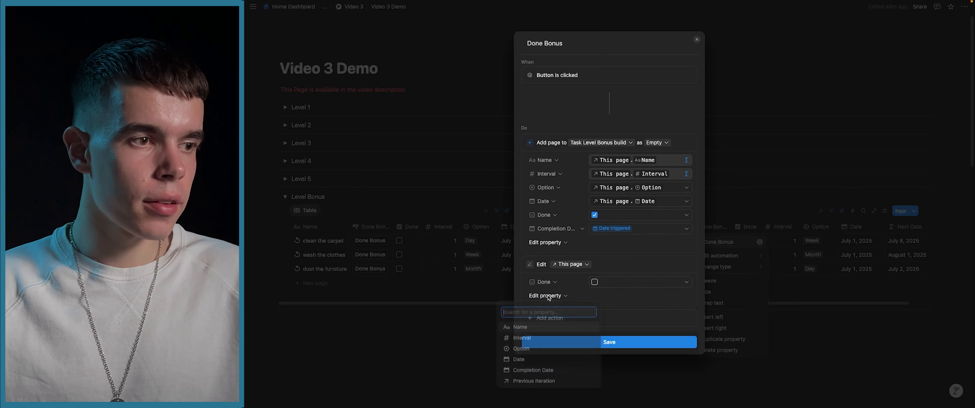
left_click(542, 359)
left_click(628, 356)
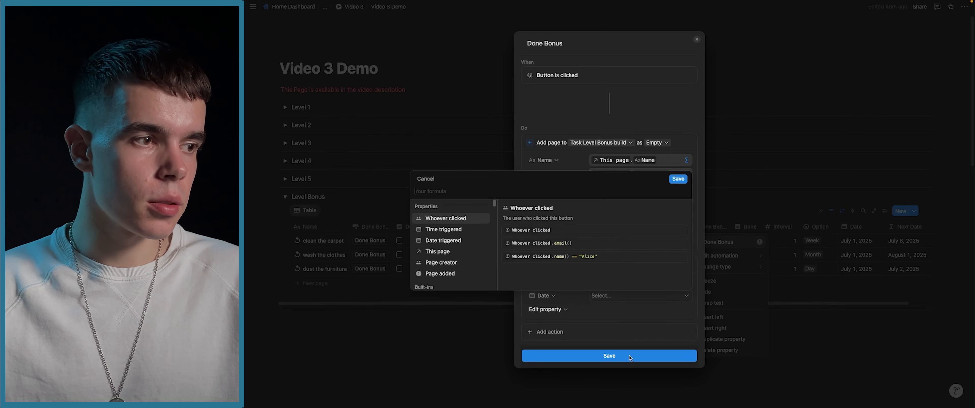
left_click(446, 251)
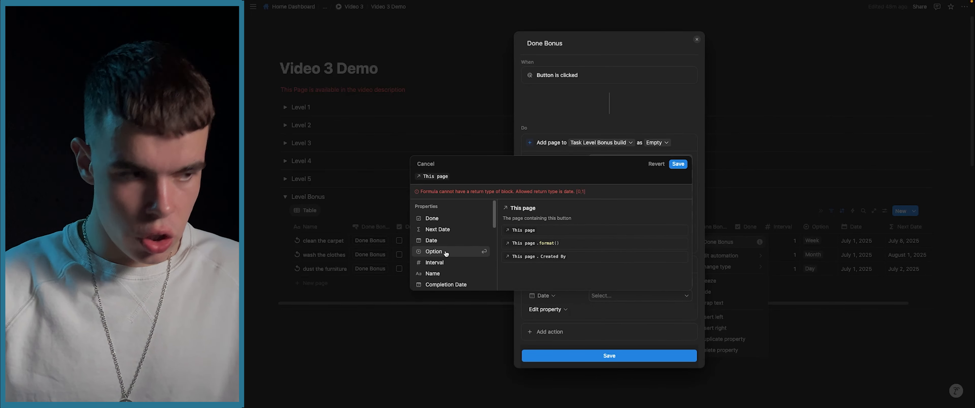
left_click(450, 231)
left_click(678, 180)
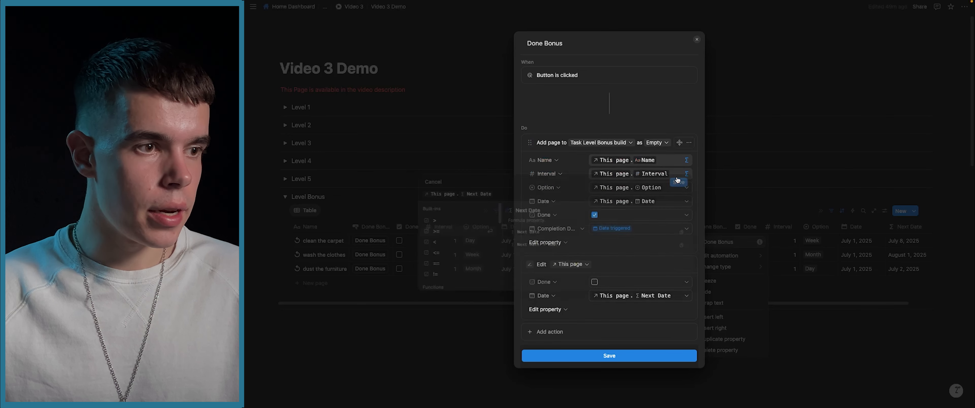
Make the edit action add Page added to the Previous Iteration relation, and save the Done Bonus automation
left_click(554, 312)
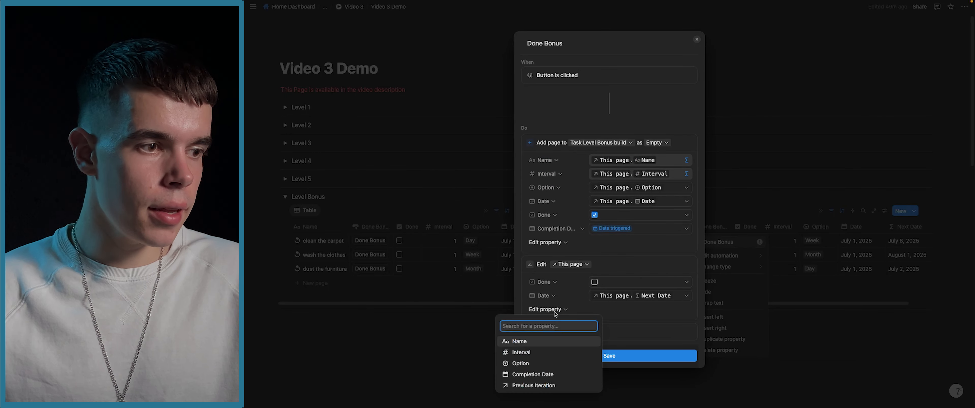
left_click(534, 385)
left_click(610, 309)
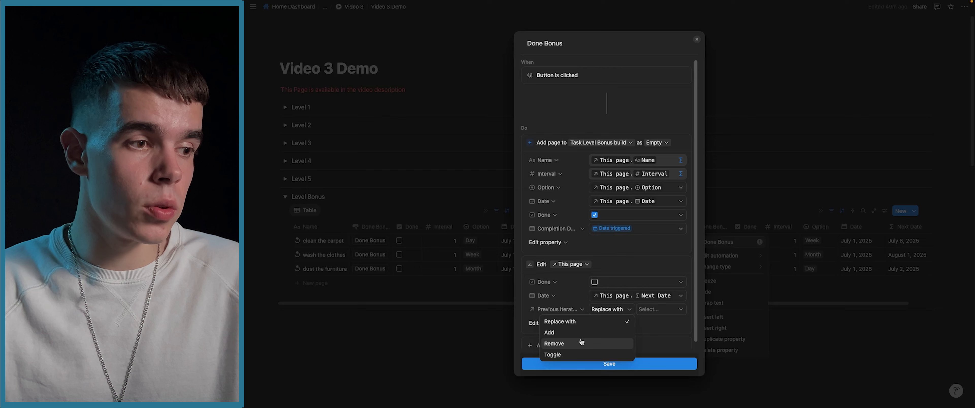
left_click(560, 333)
left_click(657, 308)
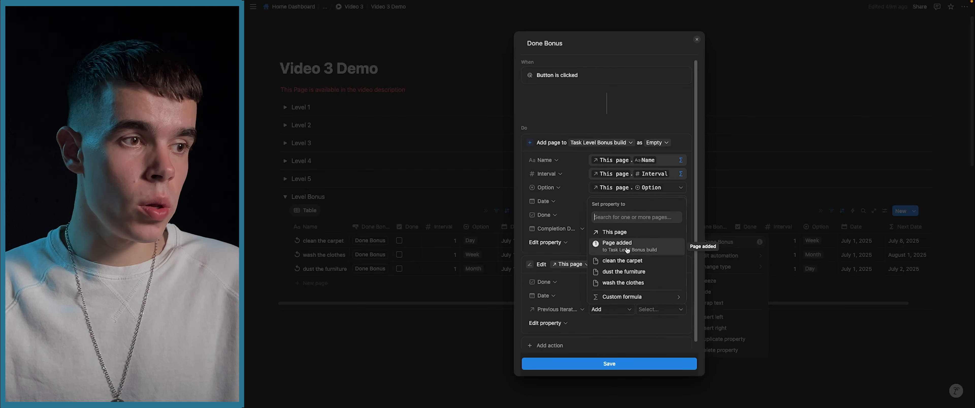
left_click(626, 250)
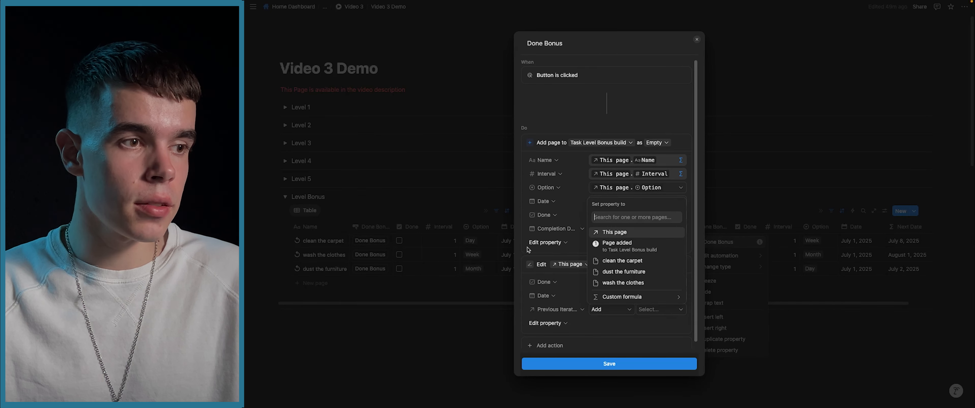
left_click(606, 246)
left_click(586, 333)
scroll(586, 332, "down", 1)
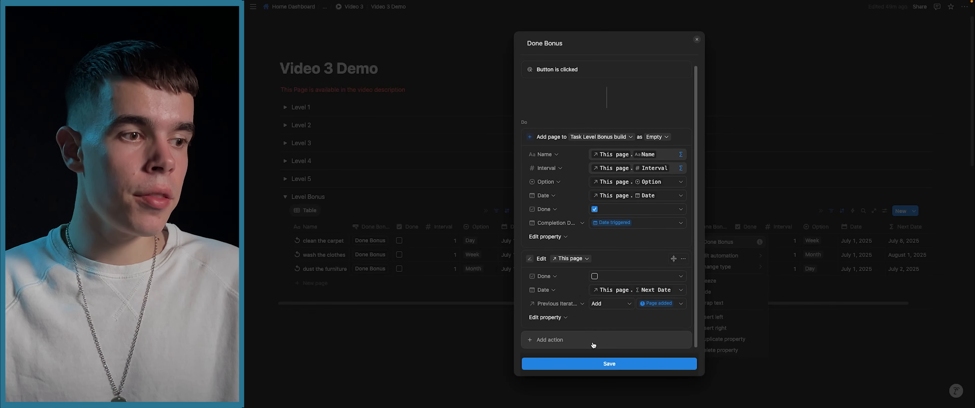
left_click(602, 364)
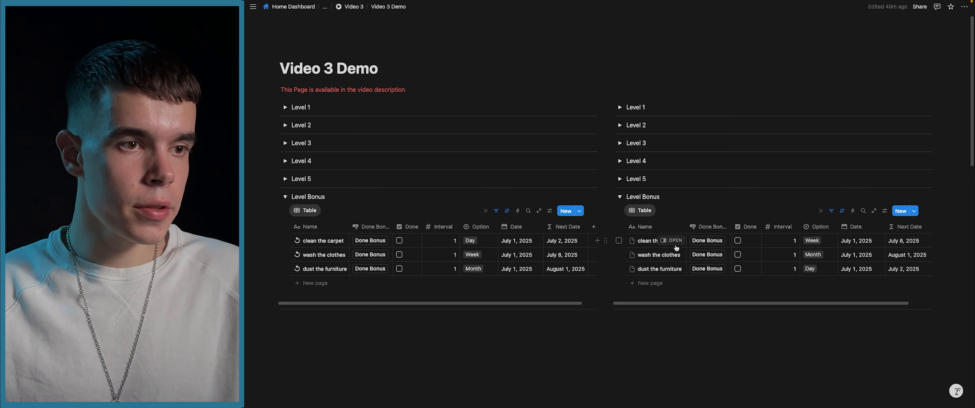
Apply the Recurring Task template to clean the carpet, wash the clothes and dust the furniture in the second Level Bonus table
left_click(676, 242)
left_click(686, 247)
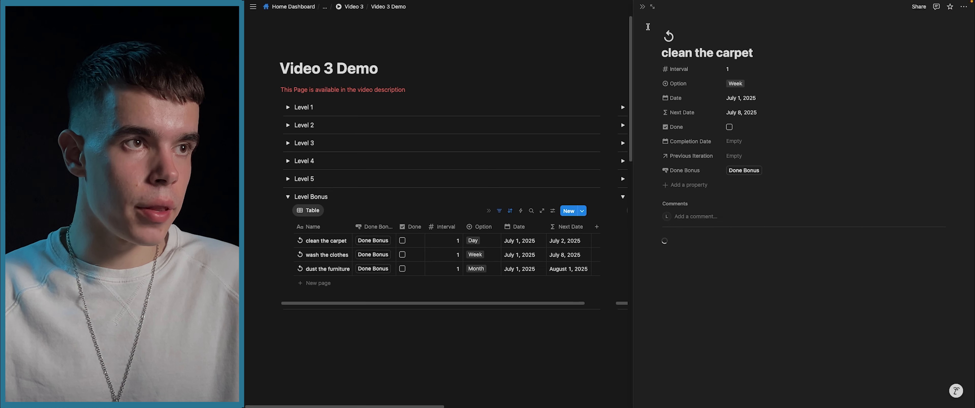
left_click(642, 6)
left_click(677, 255)
left_click(685, 248)
left_click(642, 7)
left_click(677, 269)
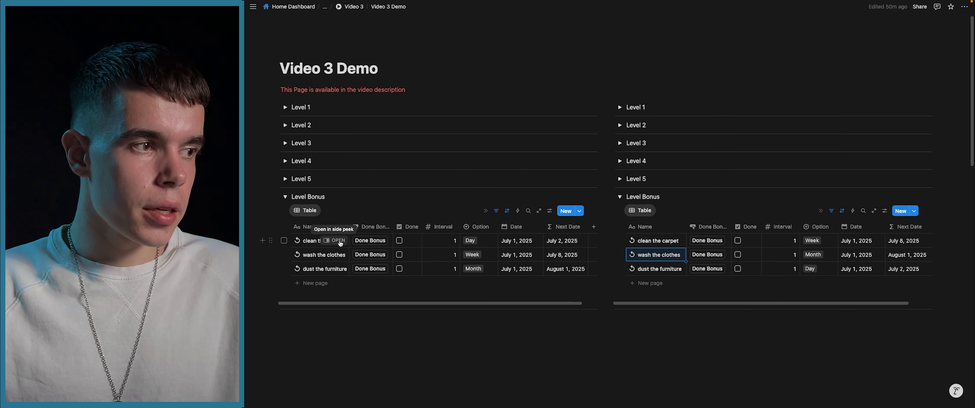
Run Done Bonus for clean the carpet in the first Level Bonus table, open its page in side peek, and run it again
left_click(367, 242)
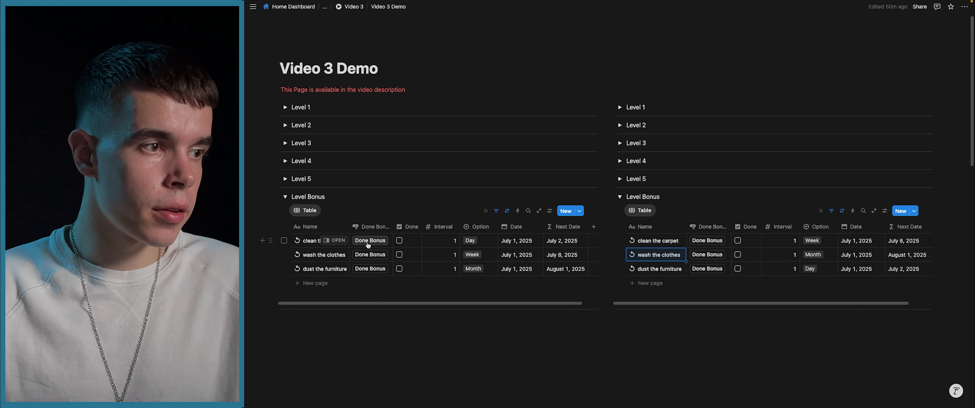
left_click(368, 243)
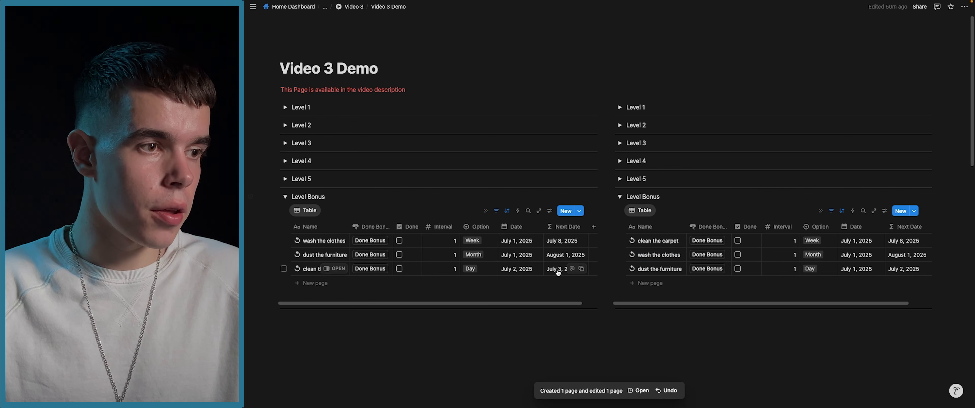
left_click(331, 270)
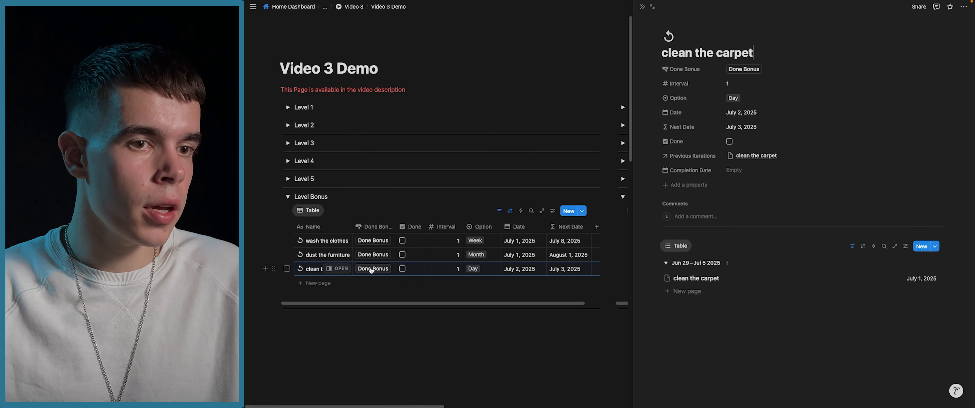
left_click(371, 268)
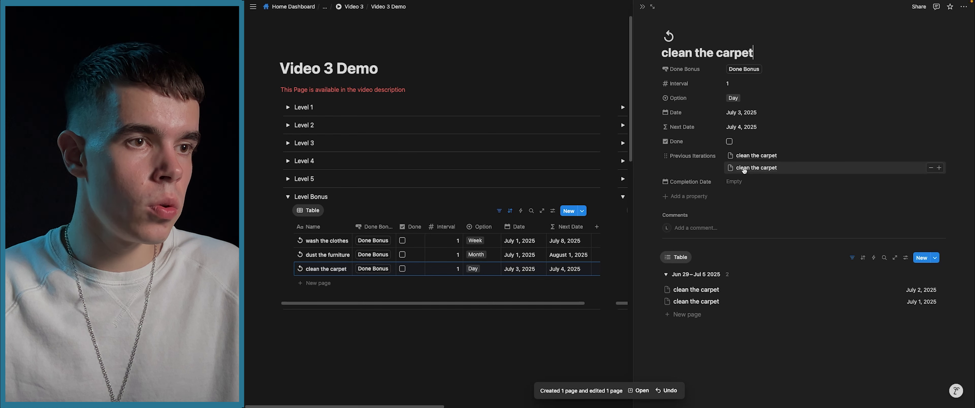